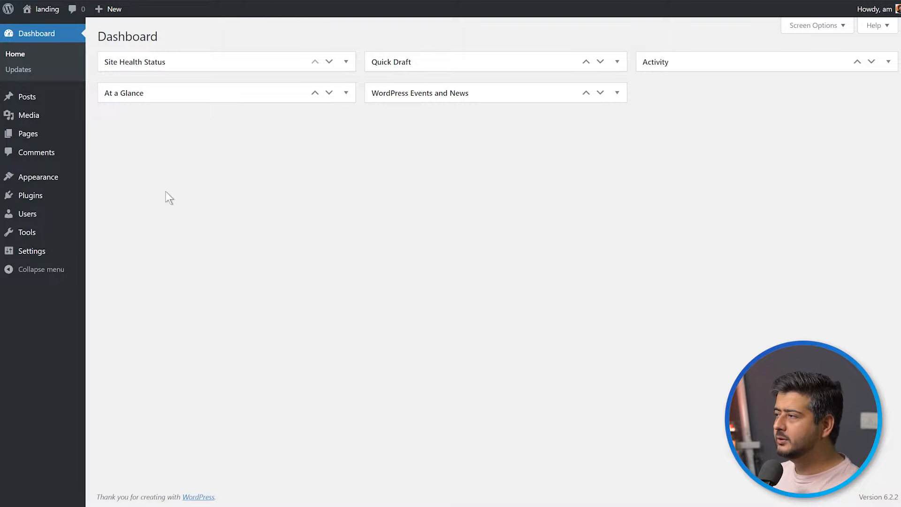
Upload the plugin file seedprod-coming-soon-pro-5-6.15.12.zip to the WordPress site, install it and activate it.
left_click(110, 212)
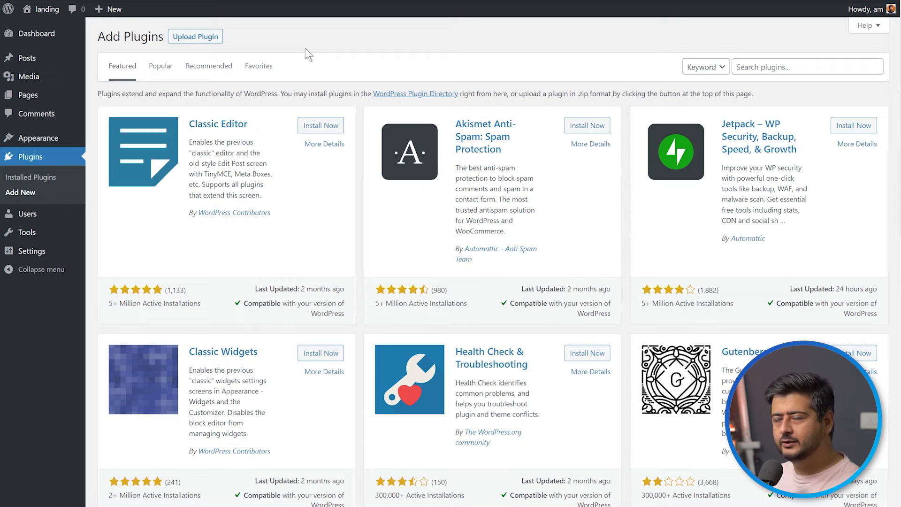
left_click(207, 41)
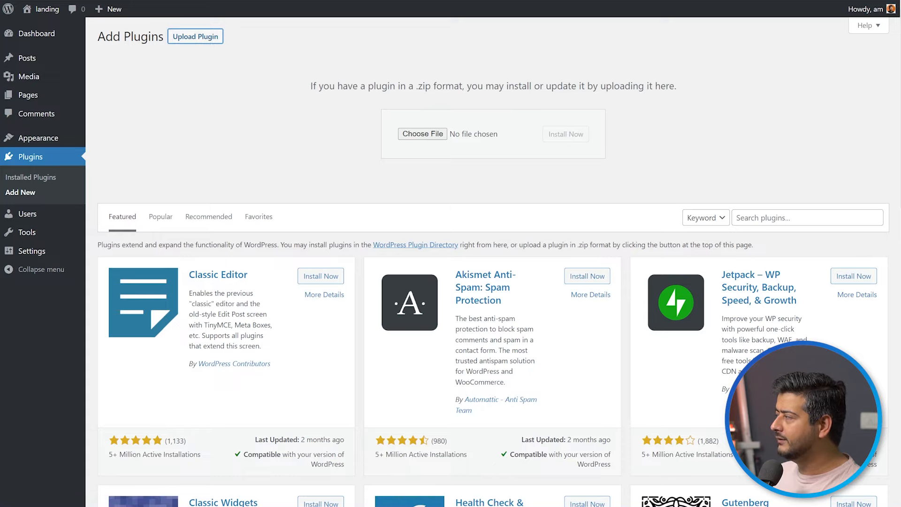
left_click_drag(566, 159, 481, 134)
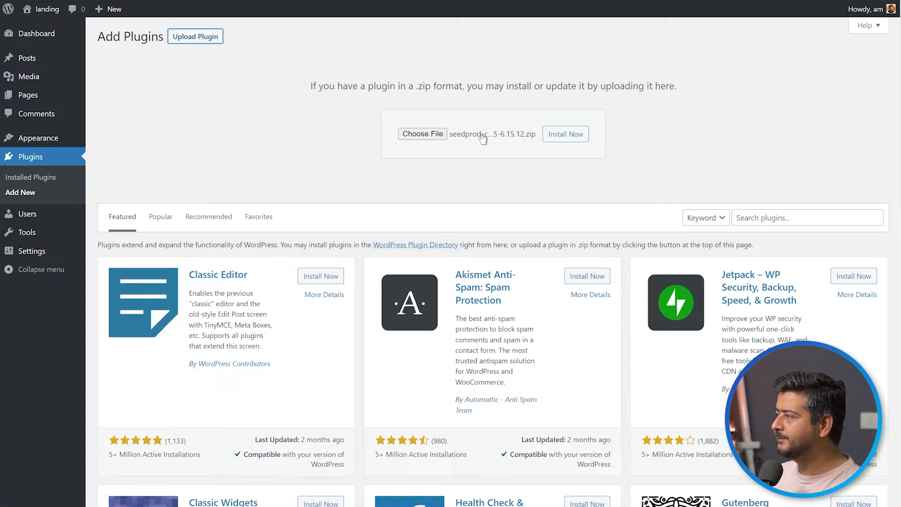
left_click(581, 136)
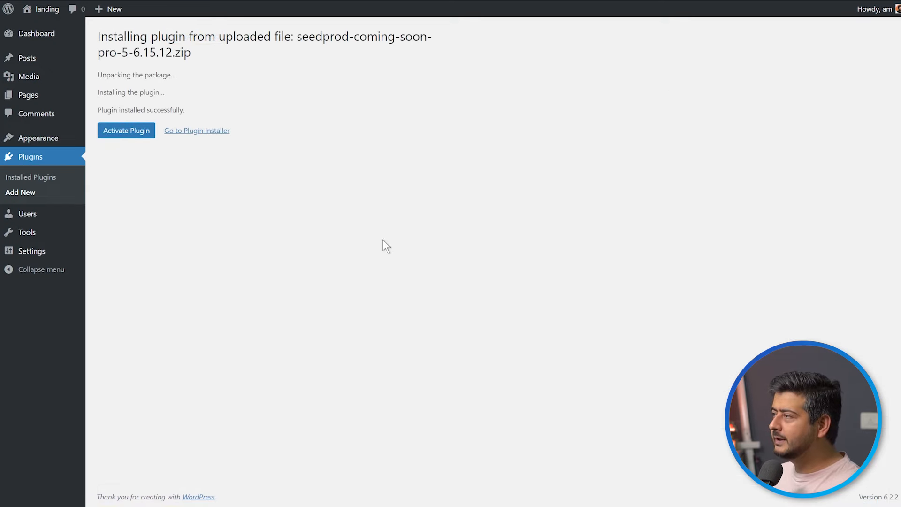
left_click(139, 133)
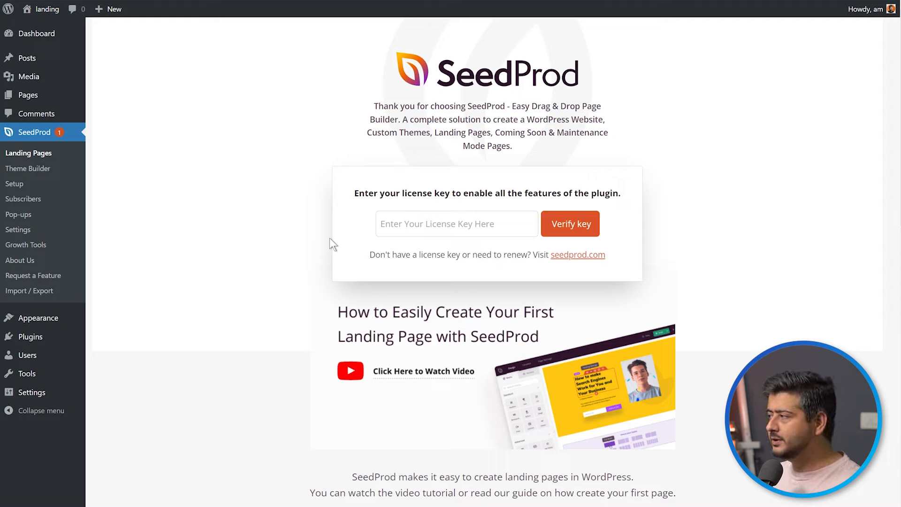
Paste the SeedProd license key into the license key field and verify it.
left_click(425, 216)
key("ctrl+v")
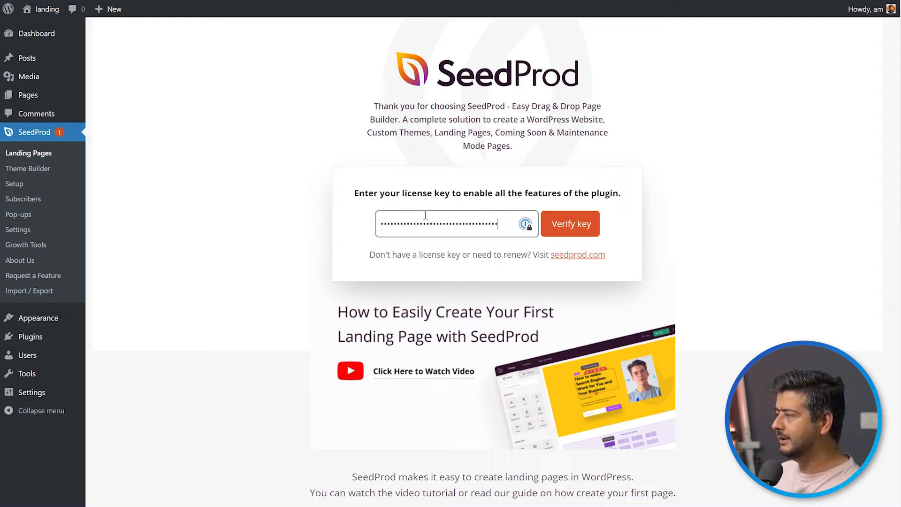
left_click(568, 227)
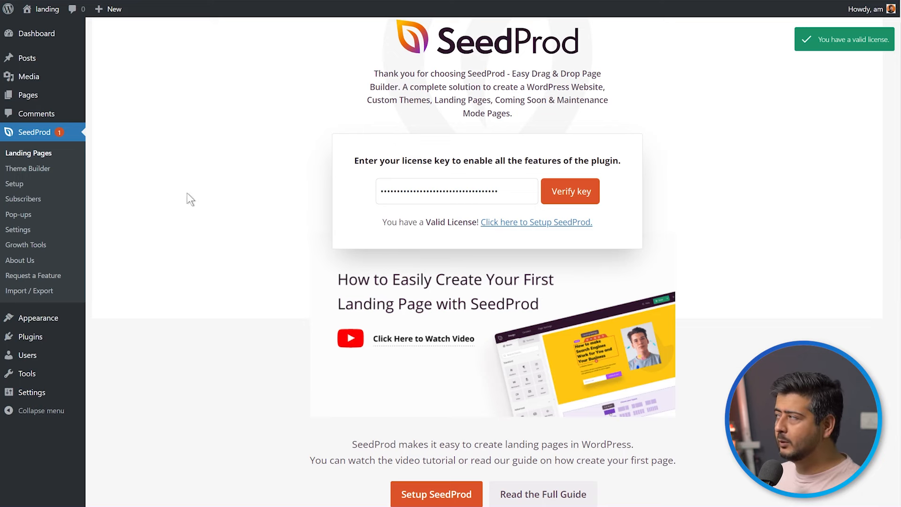
Go to SeedProd's landing pages and start adding a new landing page.
left_click(42, 155)
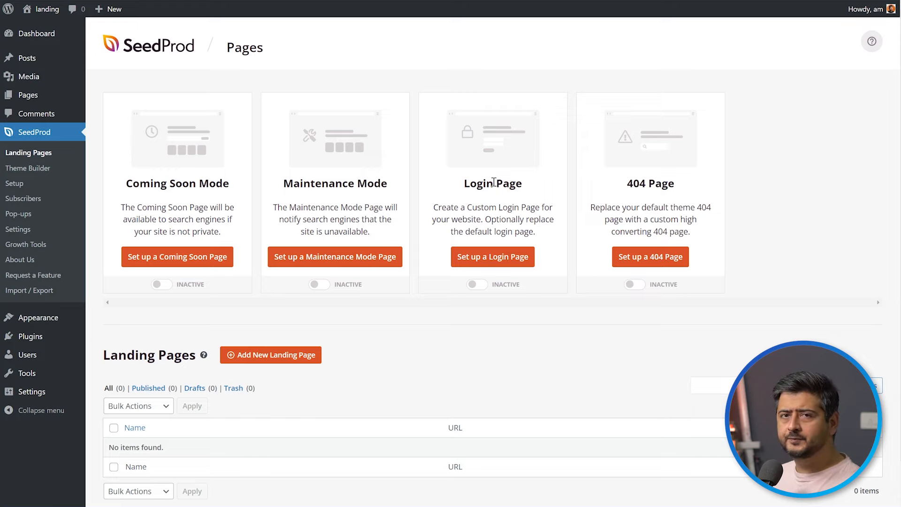
scroll(494, 196, "down", 1)
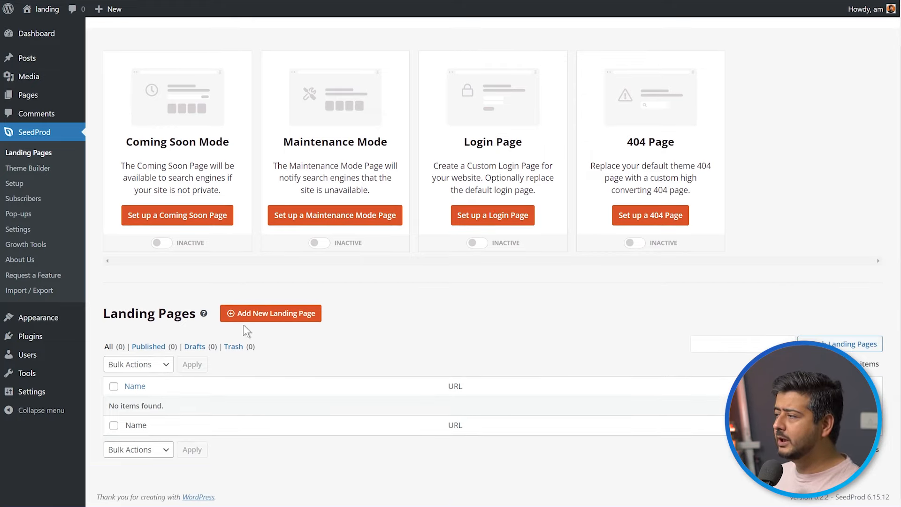
left_click(288, 317)
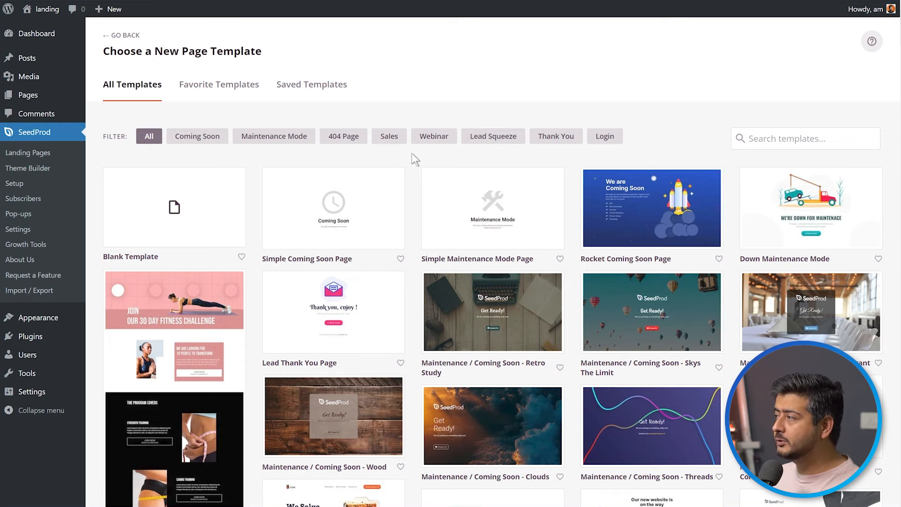
Filter the page templates by Sales and look through the available designs.
left_click(396, 142)
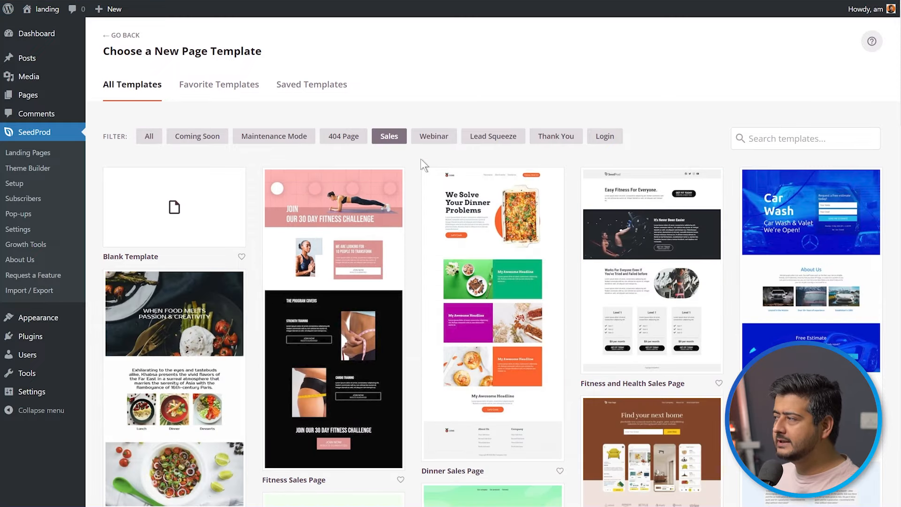
scroll(415, 269, "down", 8)
scroll(416, 282, "up", 10)
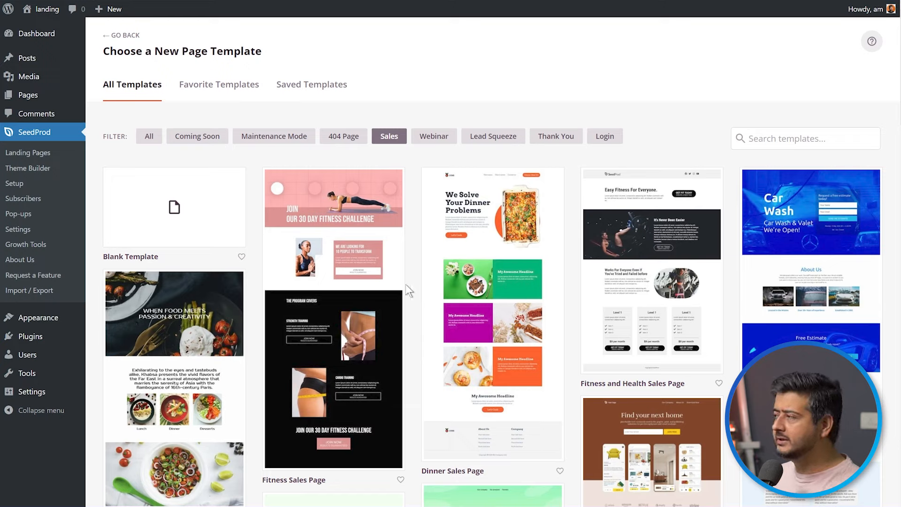
Filter the page templates by Webinar and look through the available designs.
left_click(427, 138)
scroll(414, 222, "down", 10)
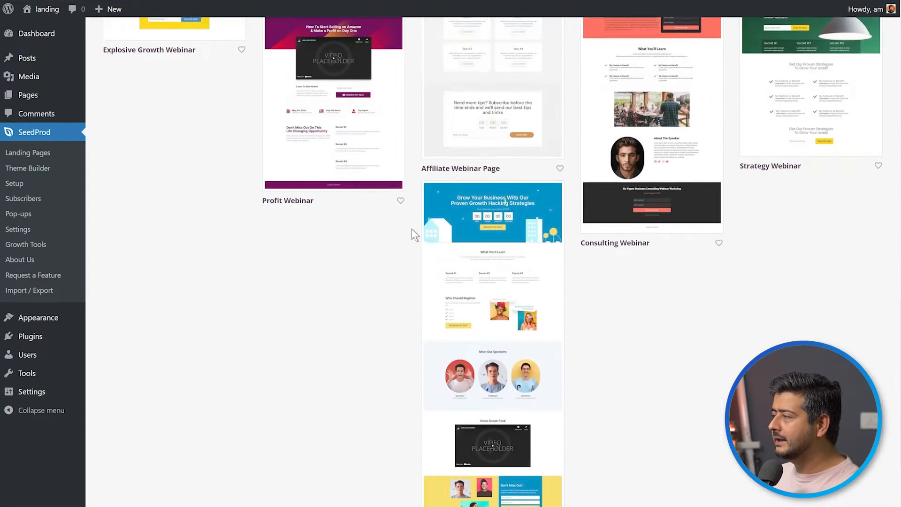
scroll(412, 228, "down", 2)
scroll(410, 231, "up", 15)
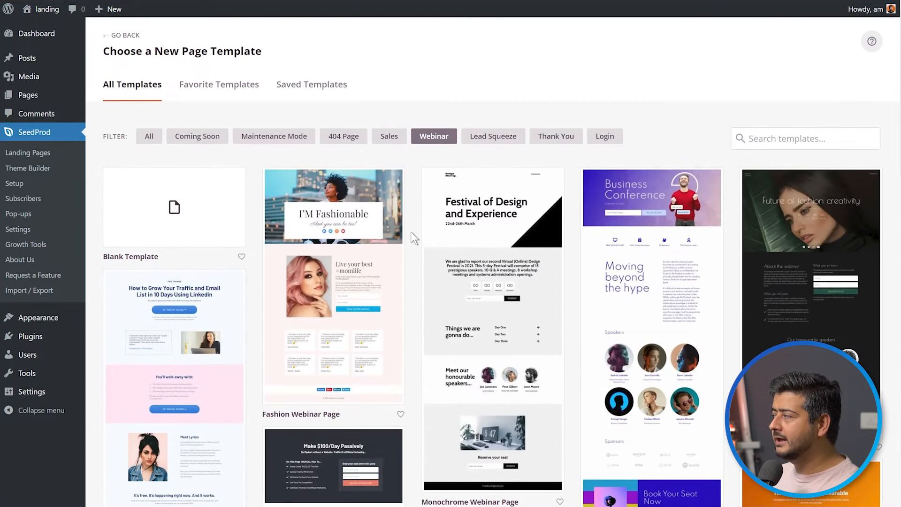
scroll(410, 232, "down", 1)
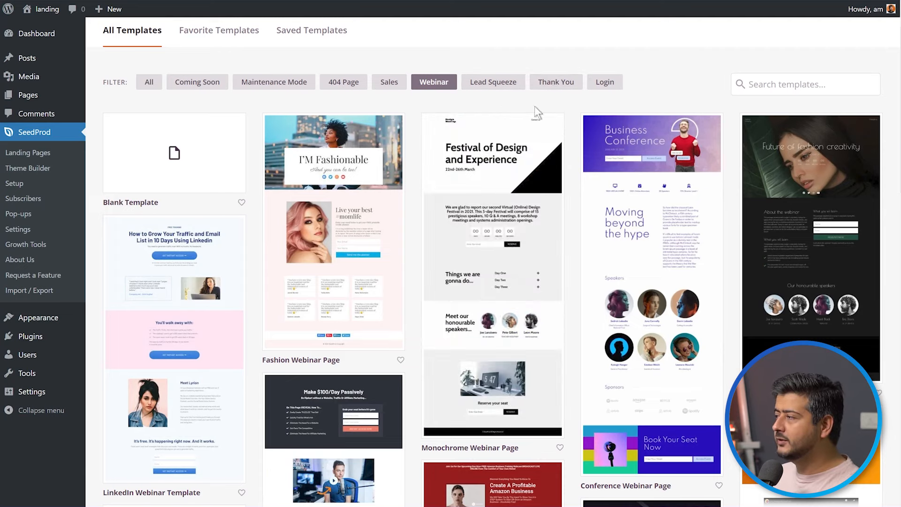
scroll(413, 241, "down", 7)
scroll(412, 242, "down", 3)
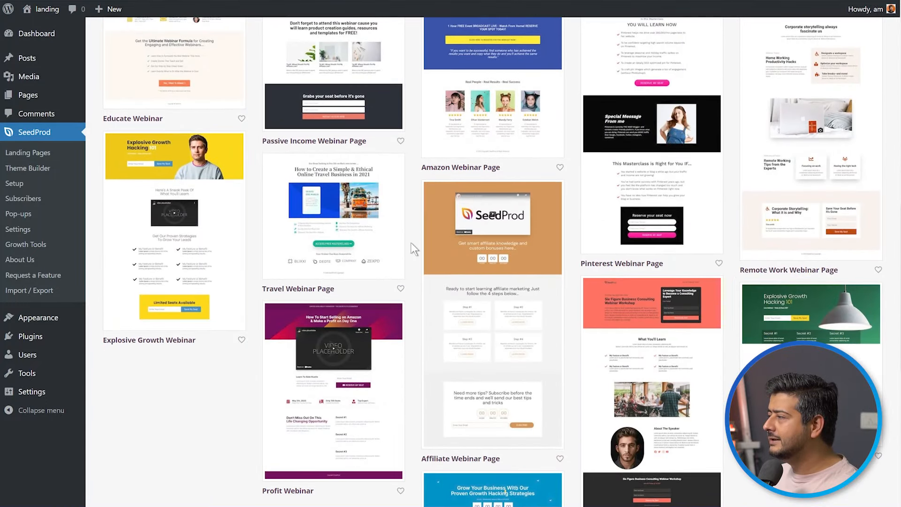
scroll(408, 239, "up", 3)
scroll(408, 239, "down", 3)
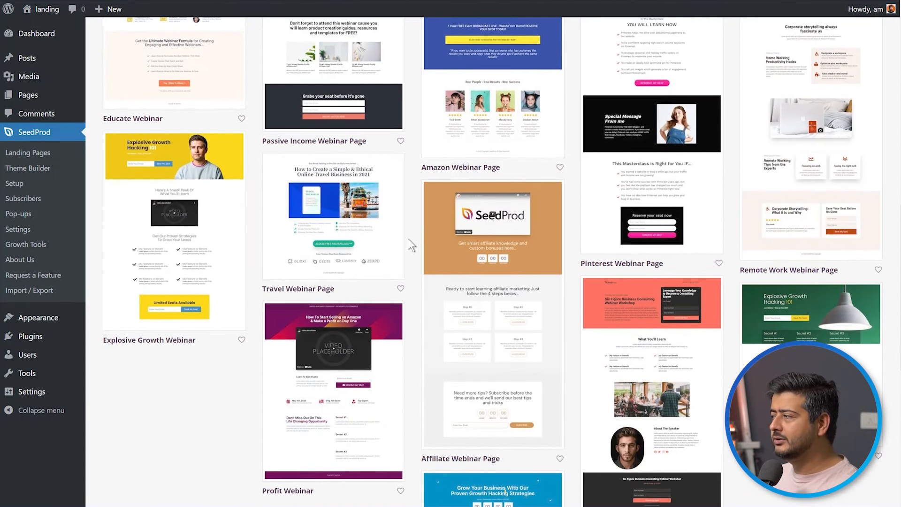
Preview the Travel Webinar Page template over its full length and close the preview.
mouse_move(364, 207)
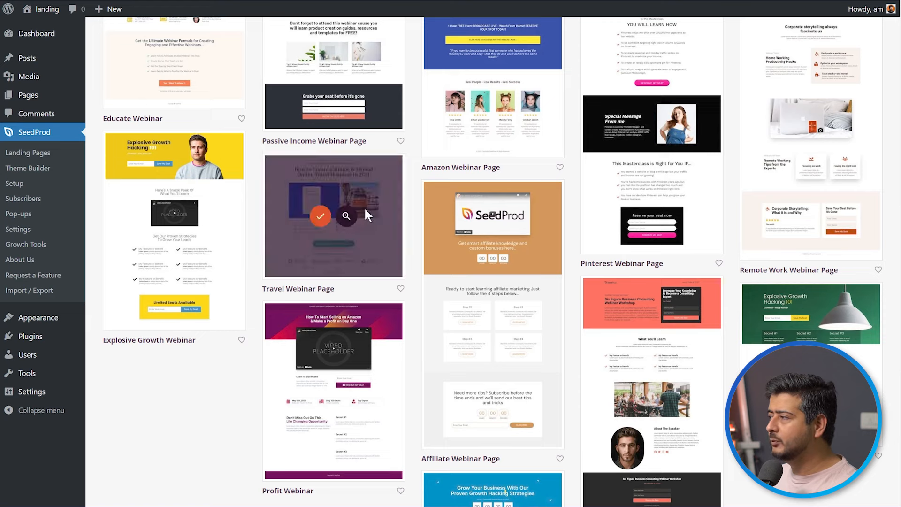
left_click(348, 216)
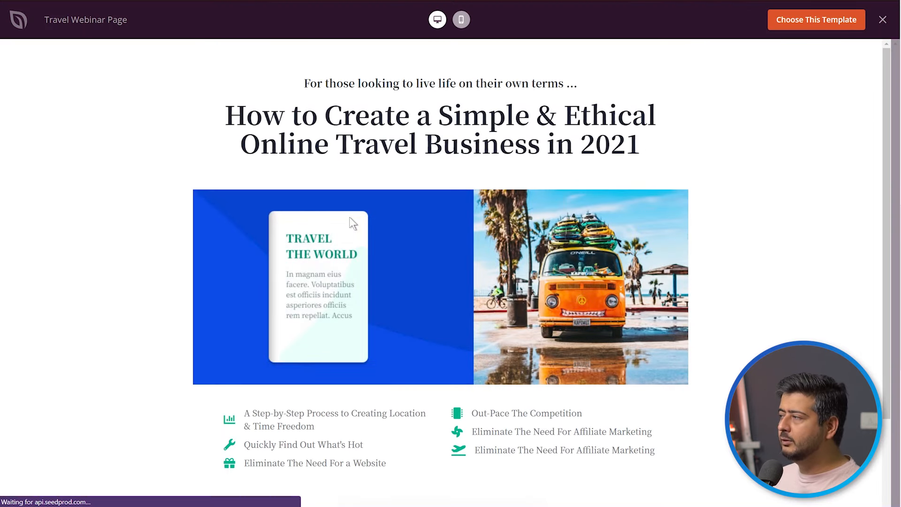
scroll(488, 240, "down", 3)
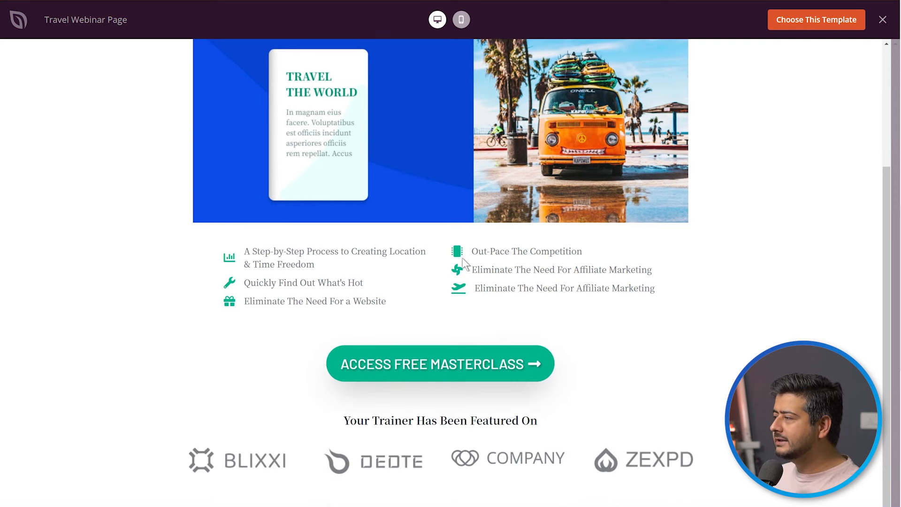
scroll(527, 382, "up", 3)
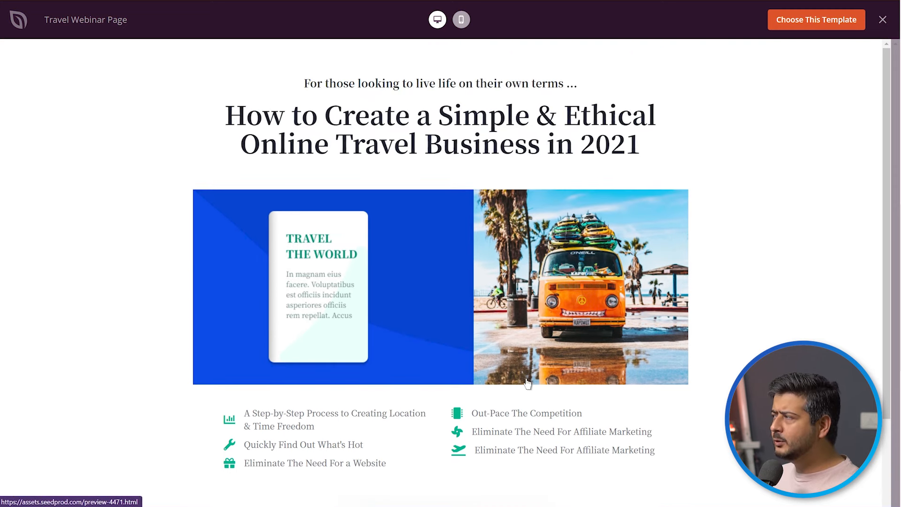
left_click(882, 21)
Preview the Amazon Webinar Page template over its full length and choose it for the new landing page.
scroll(543, 310, "up", 5)
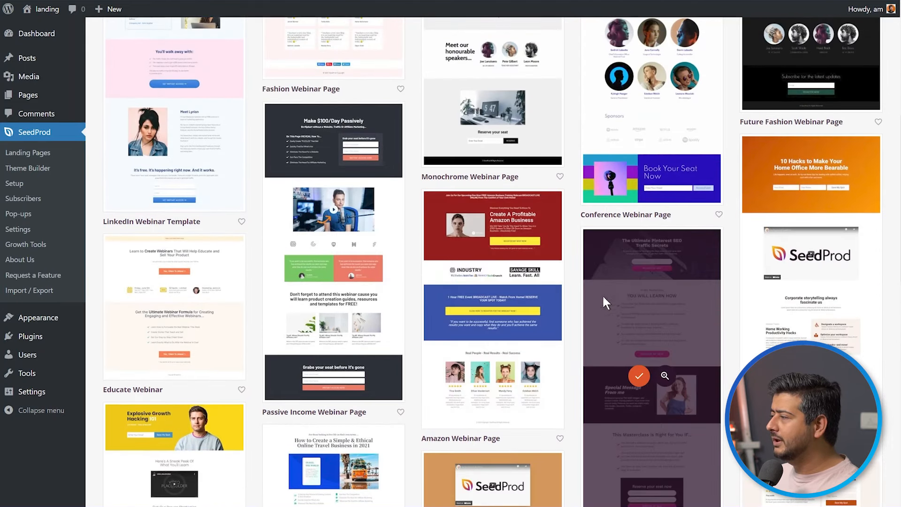
left_click(506, 310)
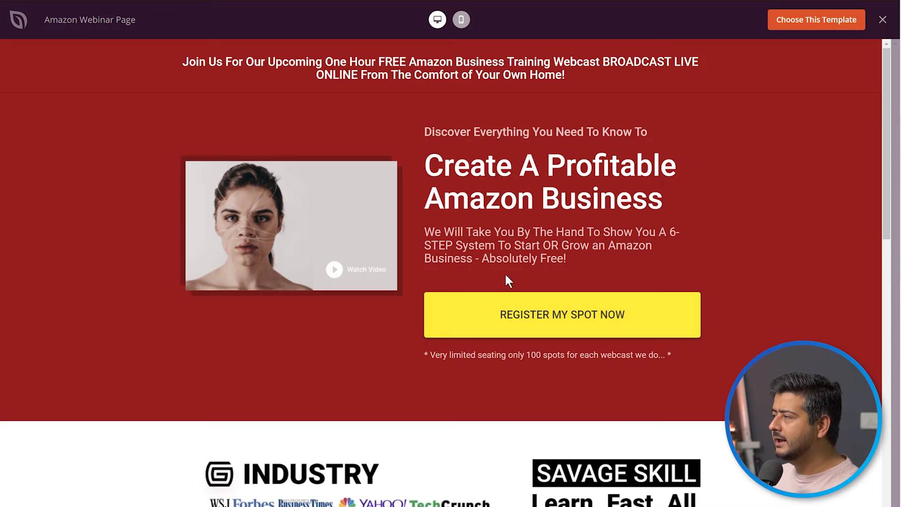
scroll(504, 277, "down", 7)
scroll(506, 274, "down", 7)
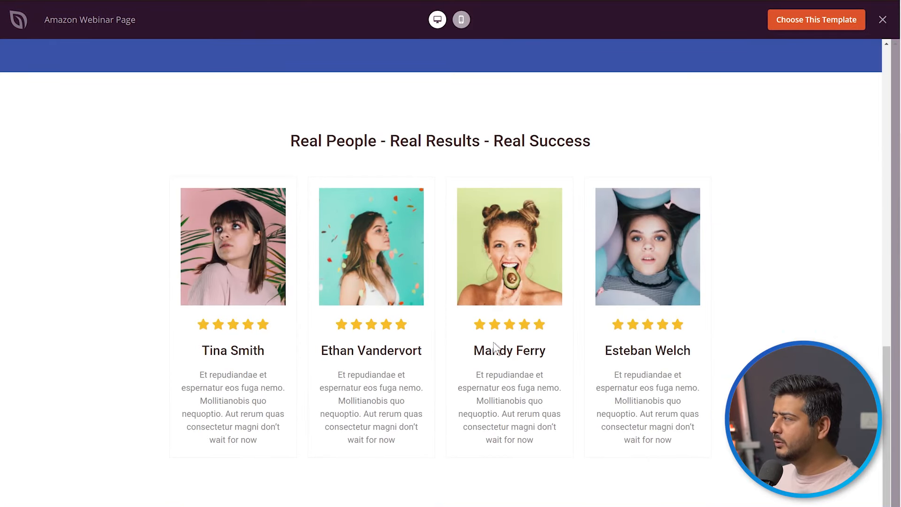
scroll(495, 350, "up", 20)
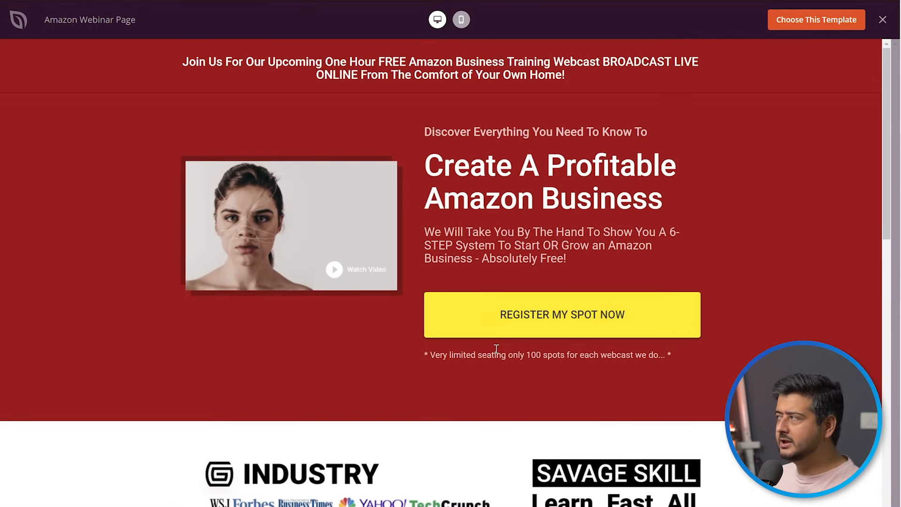
left_click(797, 25)
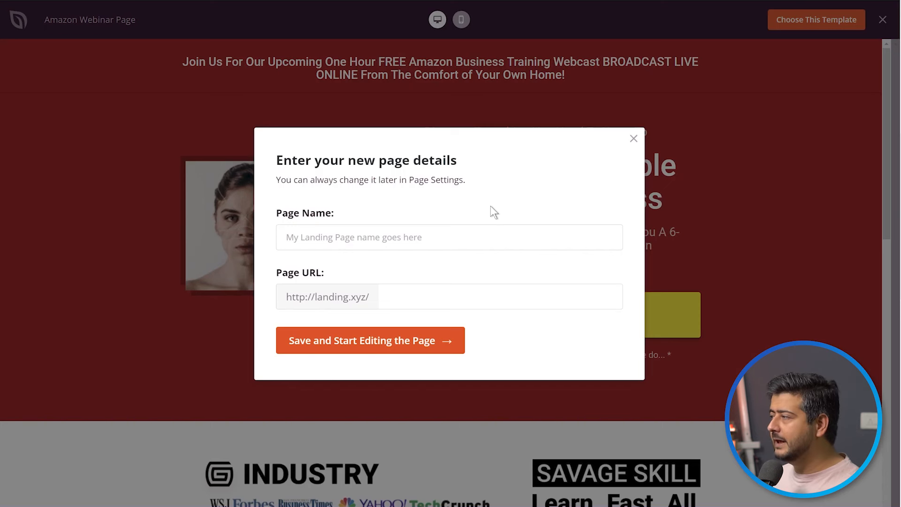
Name the new landing page "webinar" with the matching URL, then save it and start editing.
left_click(458, 230)
type("we")
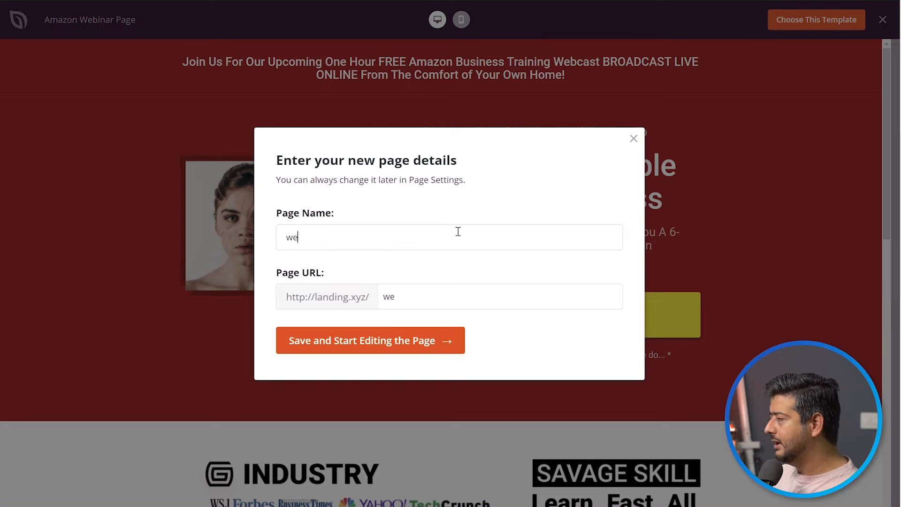
type("n")
key("BackSpace")
type("ar")
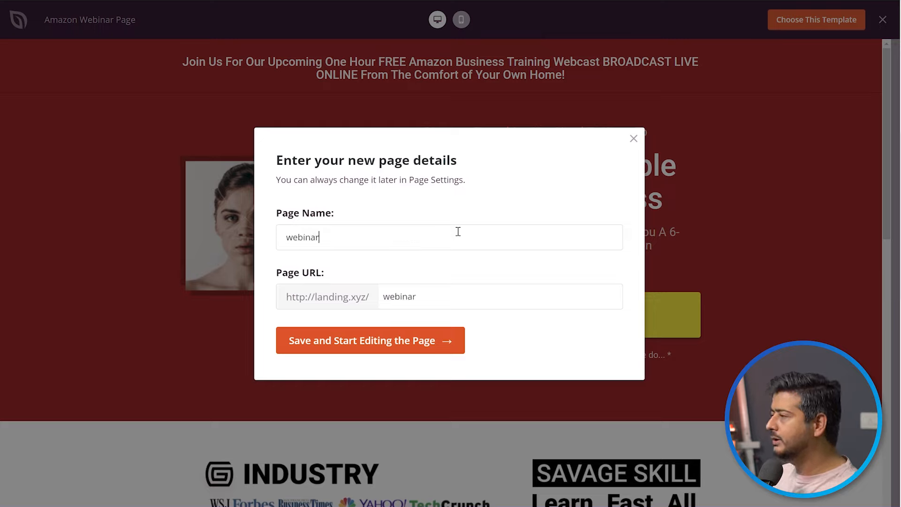
left_click(369, 344)
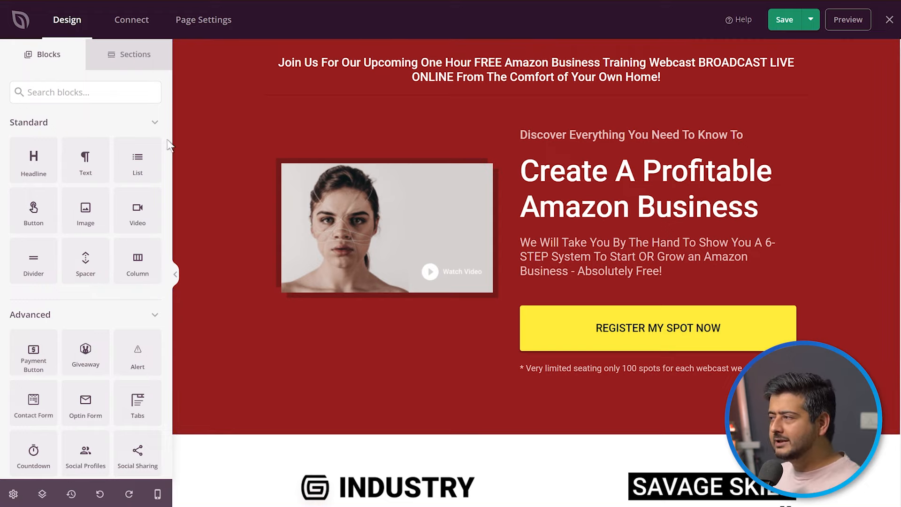
Examine the page canvas with and without the block list, and open the content settings of the "Join Us For Our Upcoming" headline.
left_click(176, 274)
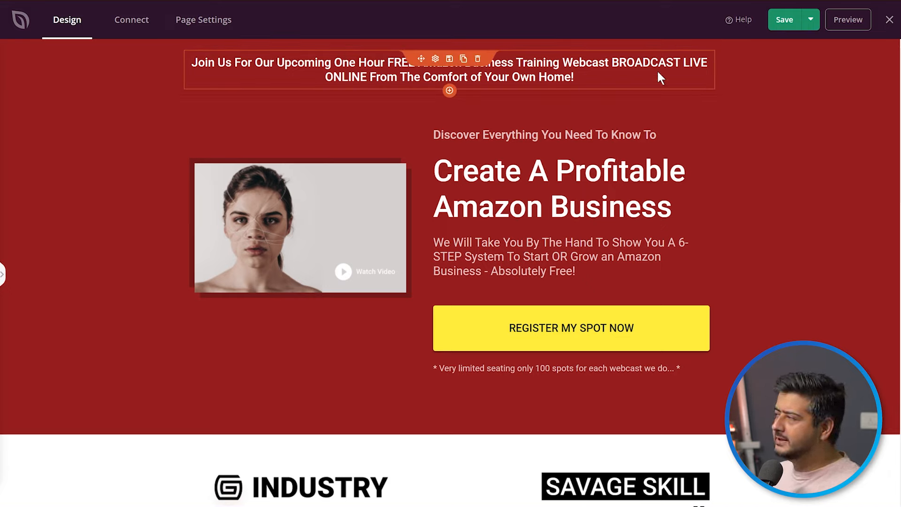
left_click(640, 66)
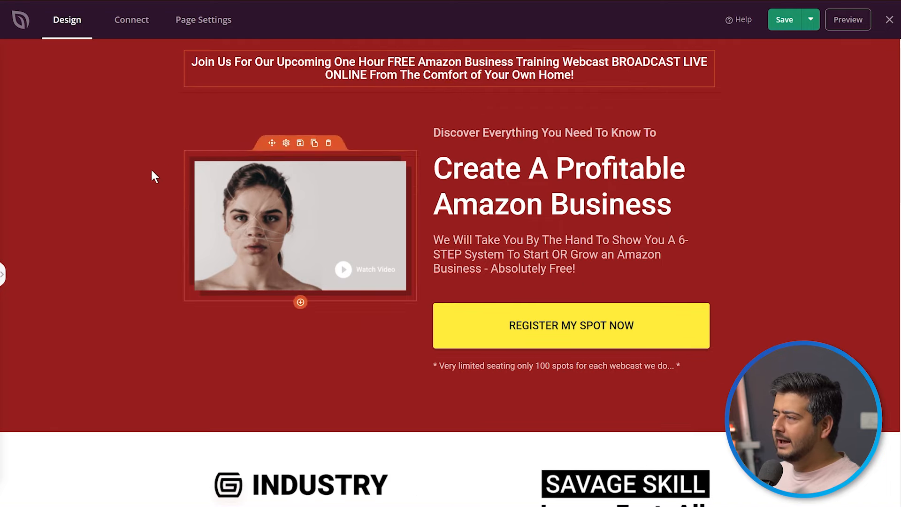
left_click(1, 276)
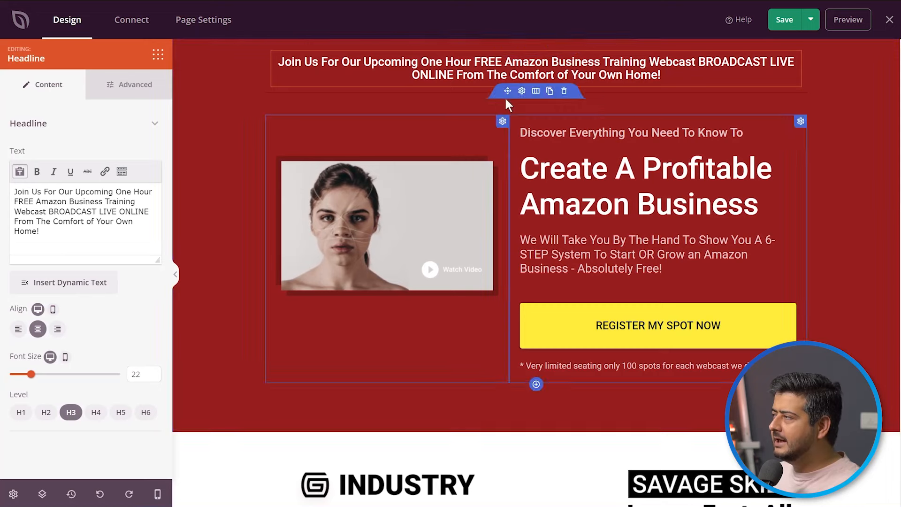
left_click(656, 64)
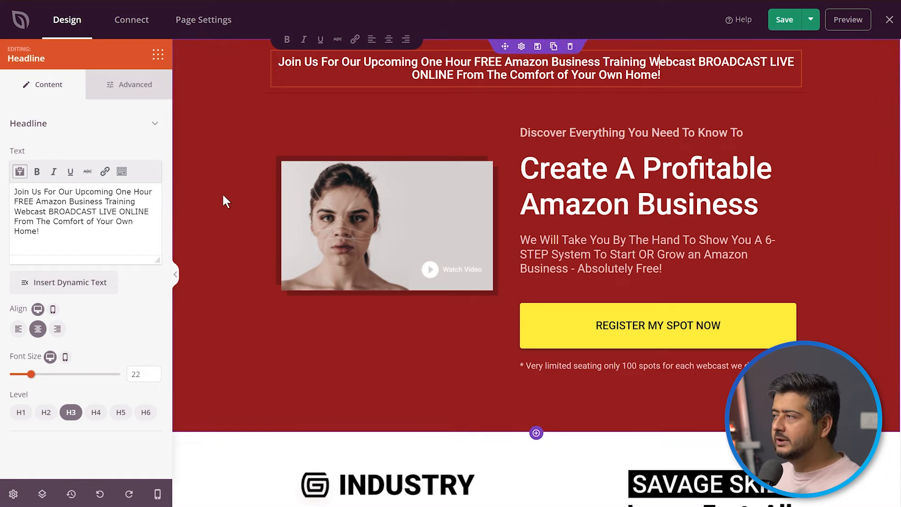
left_click(159, 60)
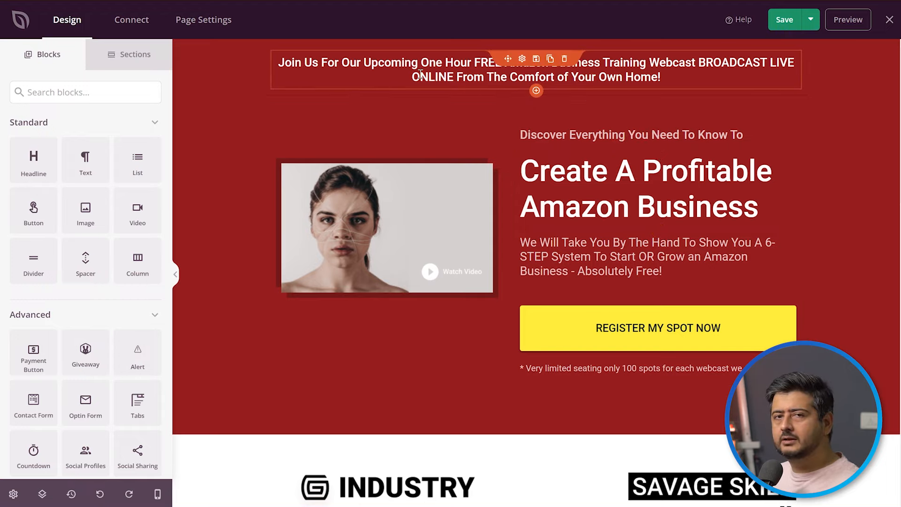
left_click(435, 77)
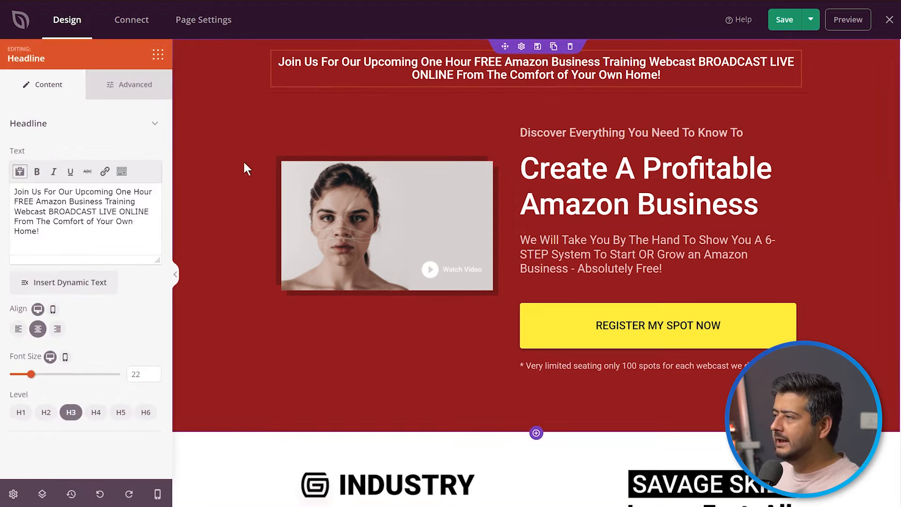
Replace the top headline's text with "Join us for our upcoming Webinar".
left_click(70, 229)
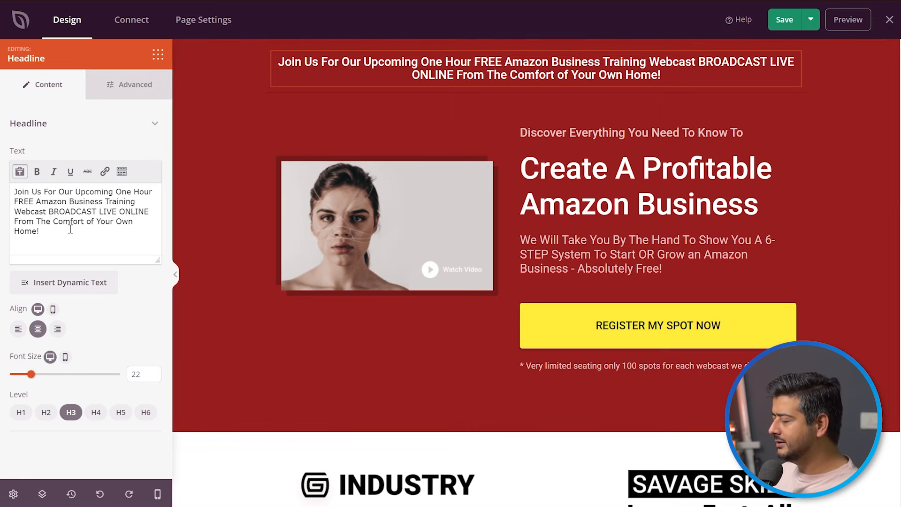
key("ctrl+a")
type("Join ")
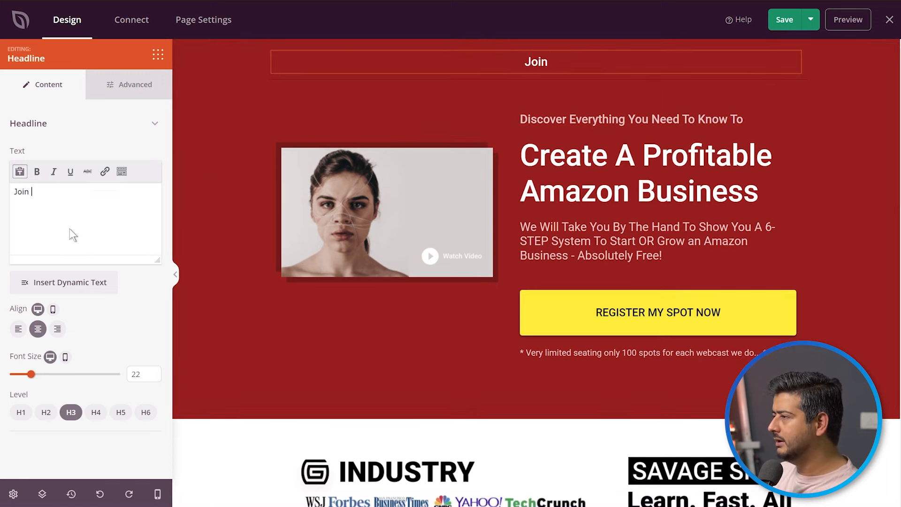
type("us for our ")
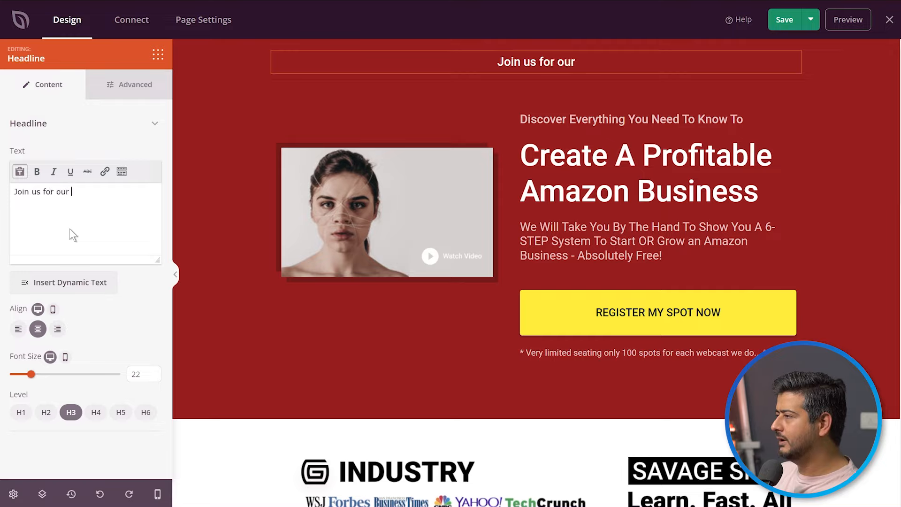
type("upcoming W")
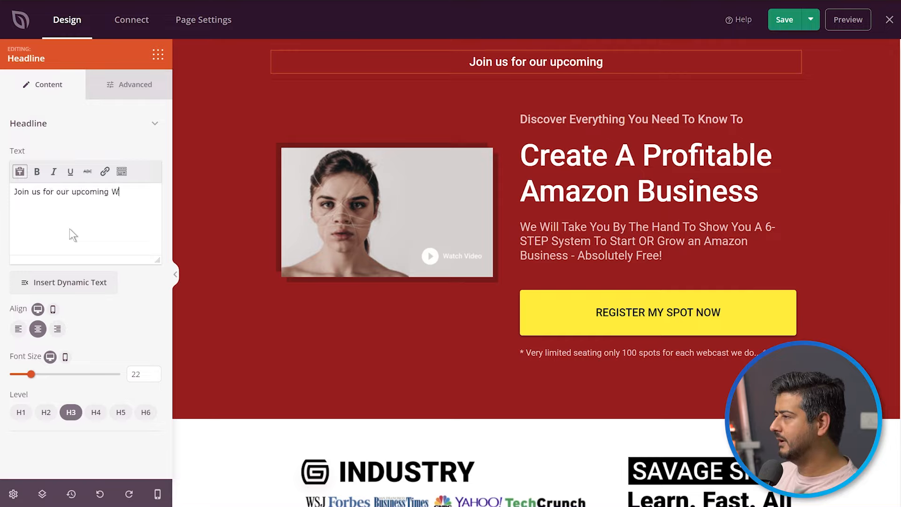
type("ebinar")
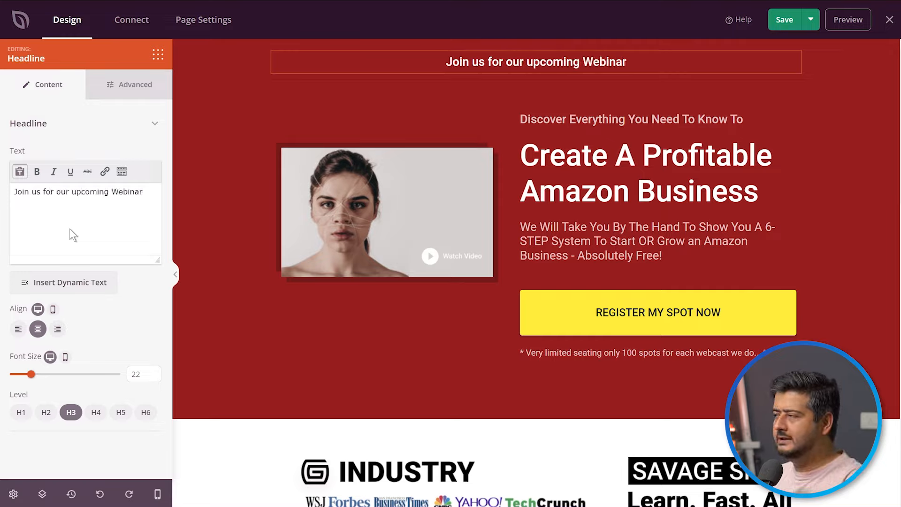
Examine the settings of the hero row, the red section, the "Create A Profitable Amazon Business" headline and the text below it.
left_click(281, 356)
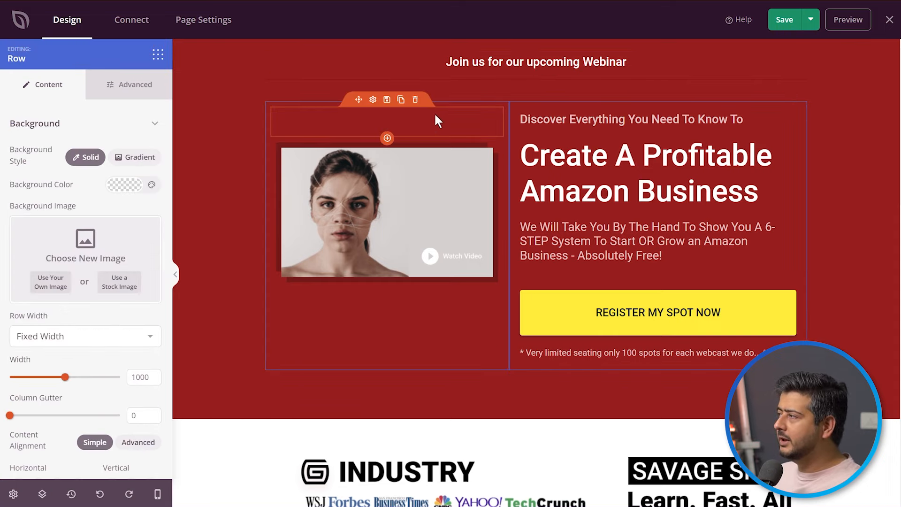
left_click(279, 404)
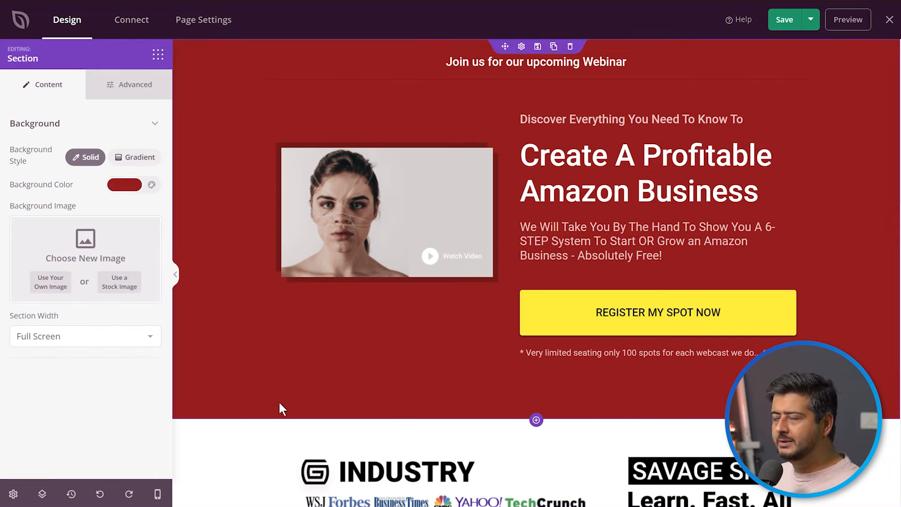
left_click(157, 54)
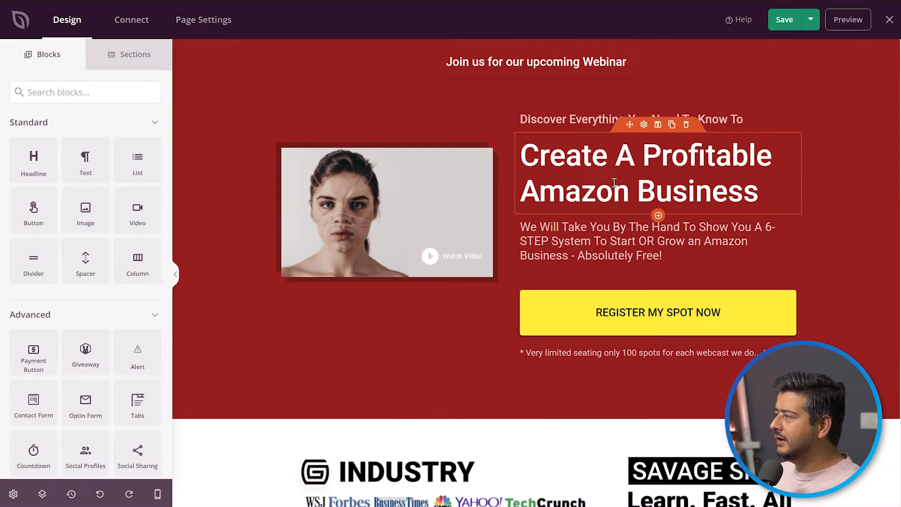
left_click(602, 160)
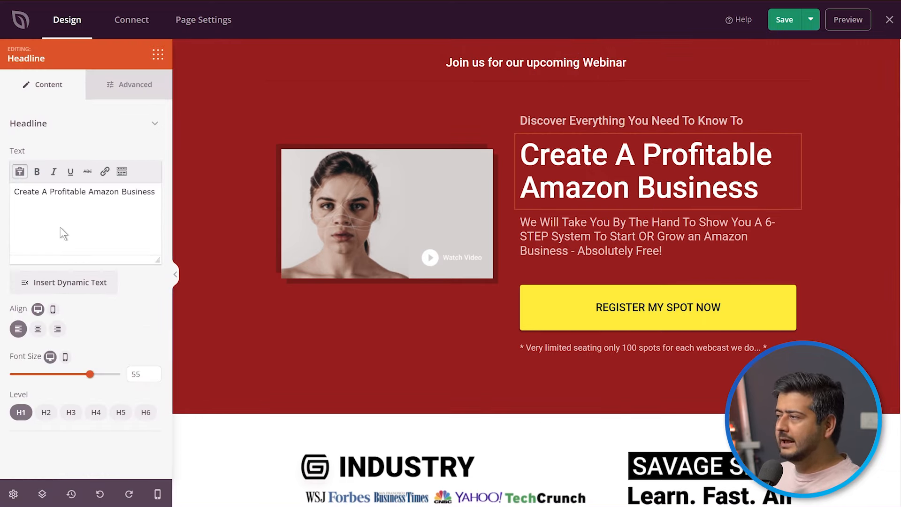
left_click(556, 248)
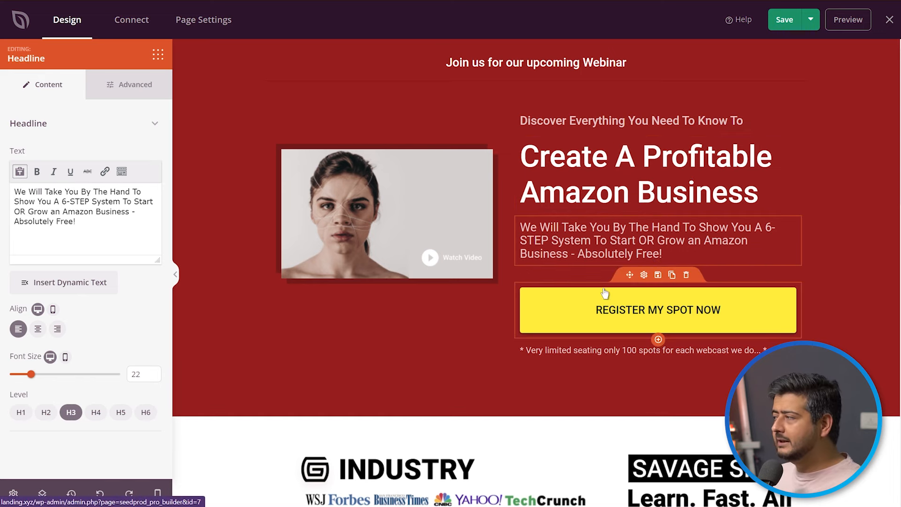
Change the text of the yellow "REGISTER MY SPOT NOW" button to "Register Now - Limited Seats".
left_click(652, 312)
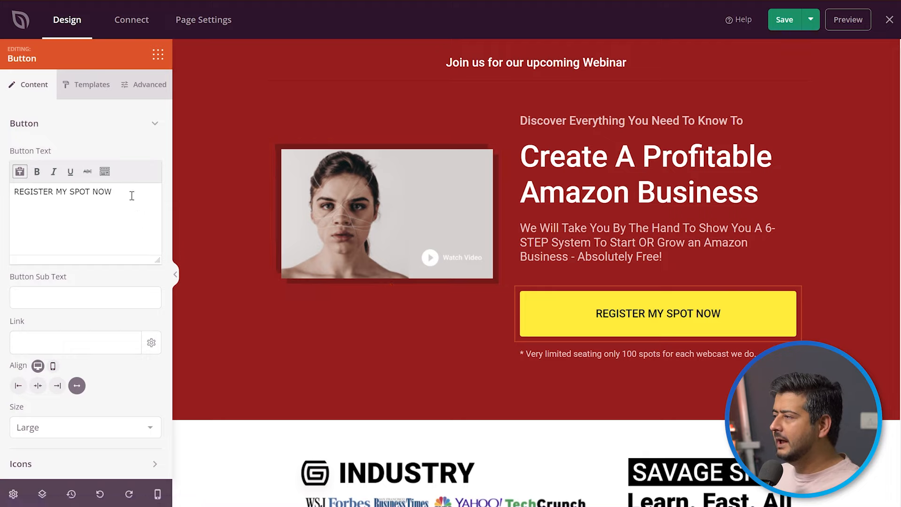
left_click_drag(132, 196, 19, 194)
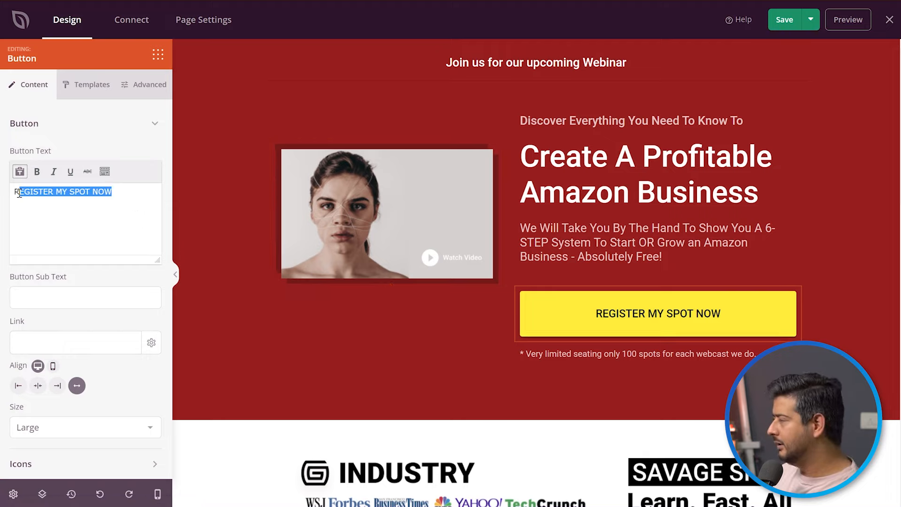
key("BackSpace")
key("BackSpace")
type("Register")
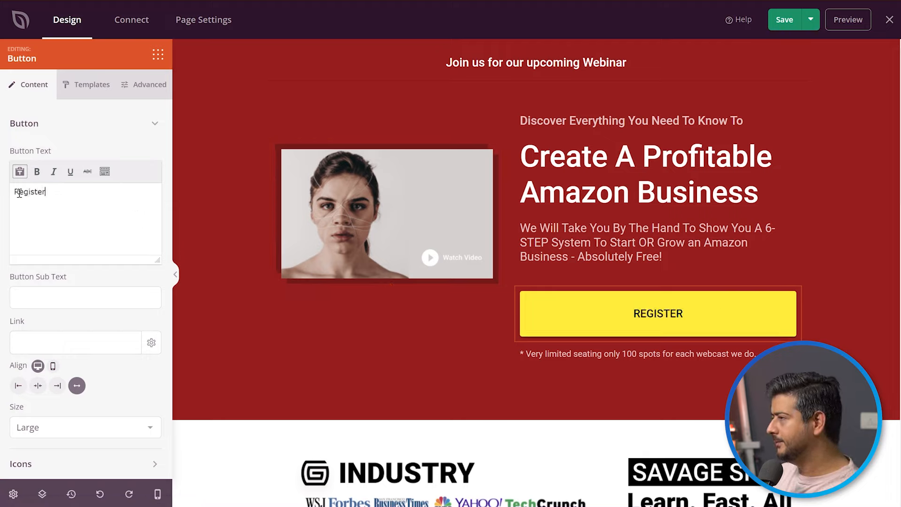
type(" Now - Li")
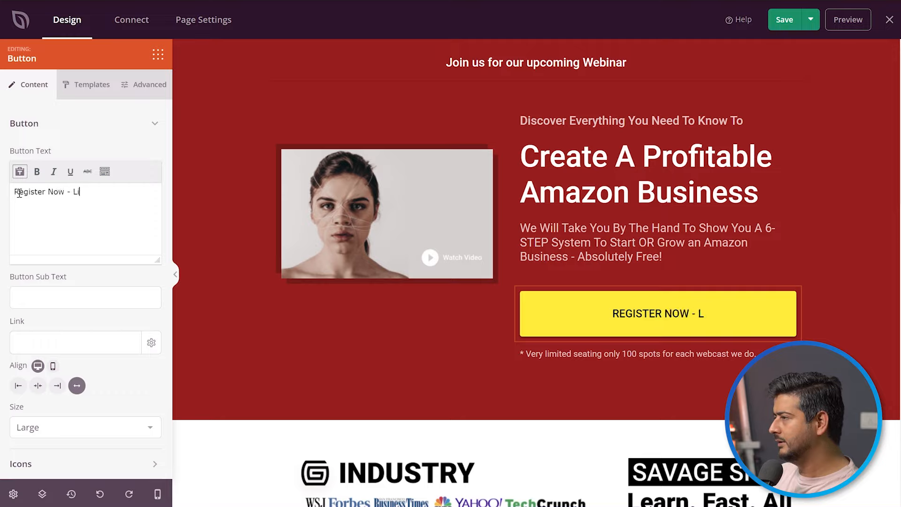
type("mited Seats")
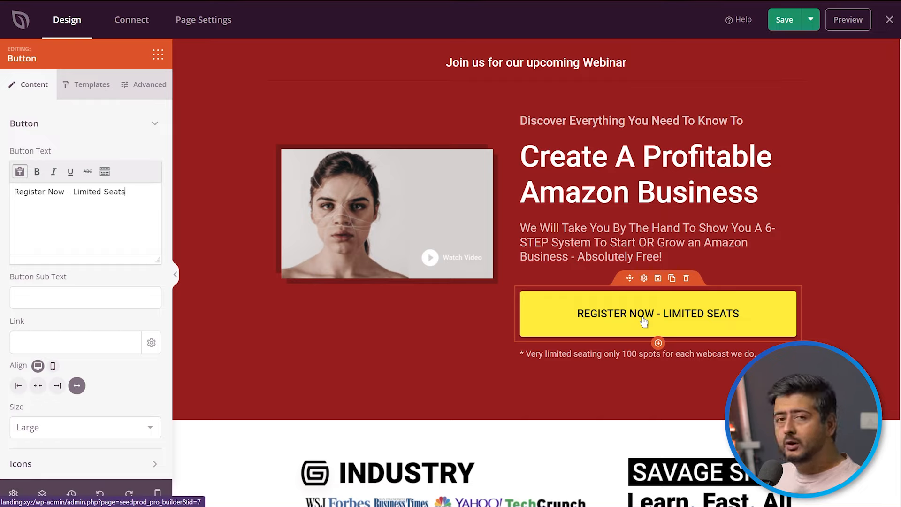
Try the Forum and Dorsa fonts on the yellow registration button and set its font family to Barlow.
left_click(134, 89)
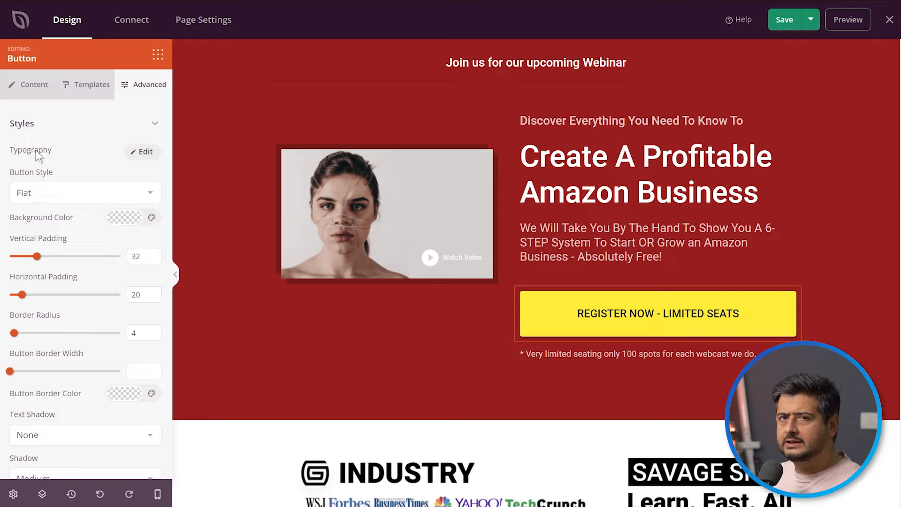
left_click(139, 153)
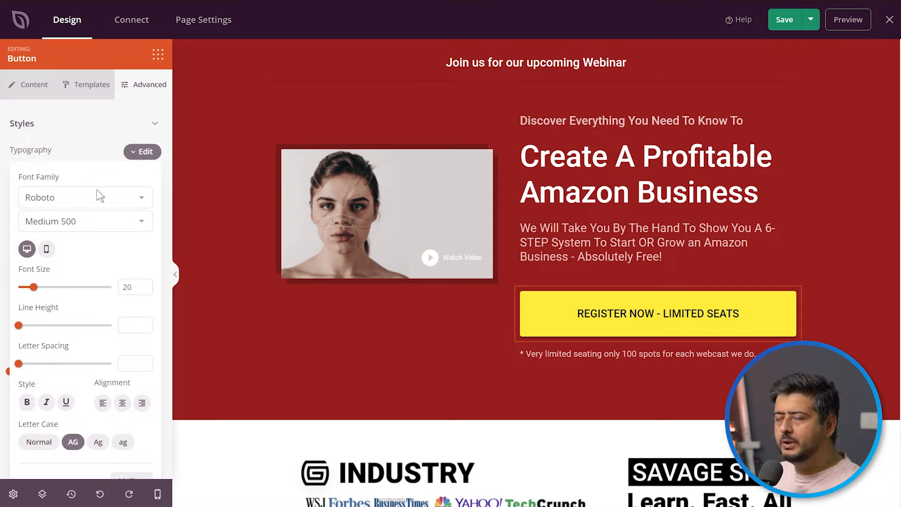
left_click(138, 196)
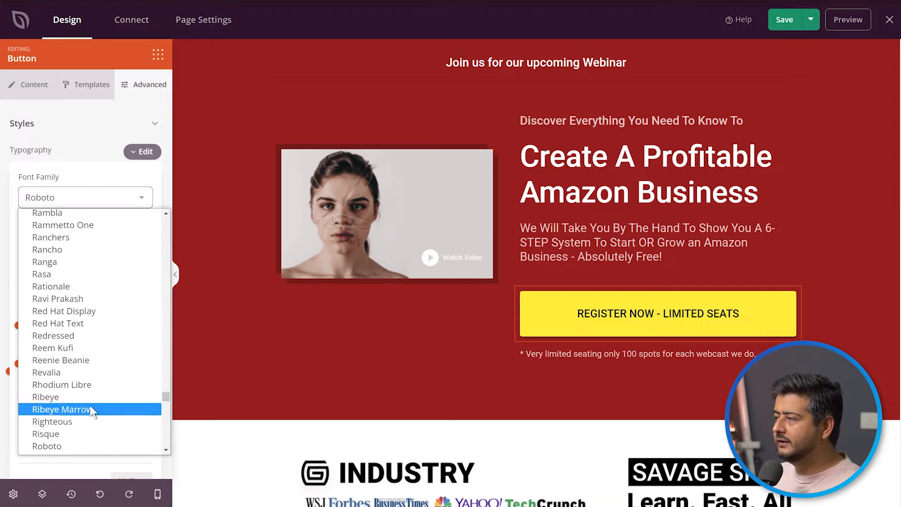
scroll(92, 397, "up", 20)
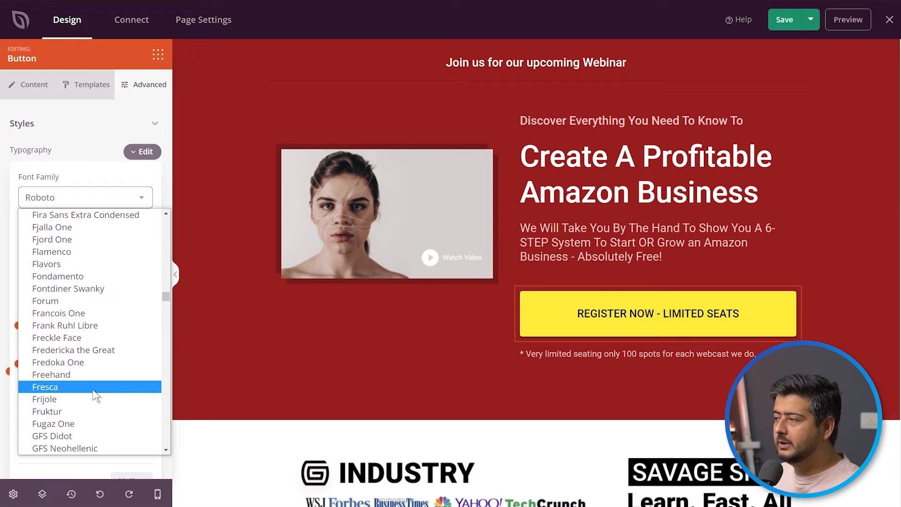
left_click(71, 301)
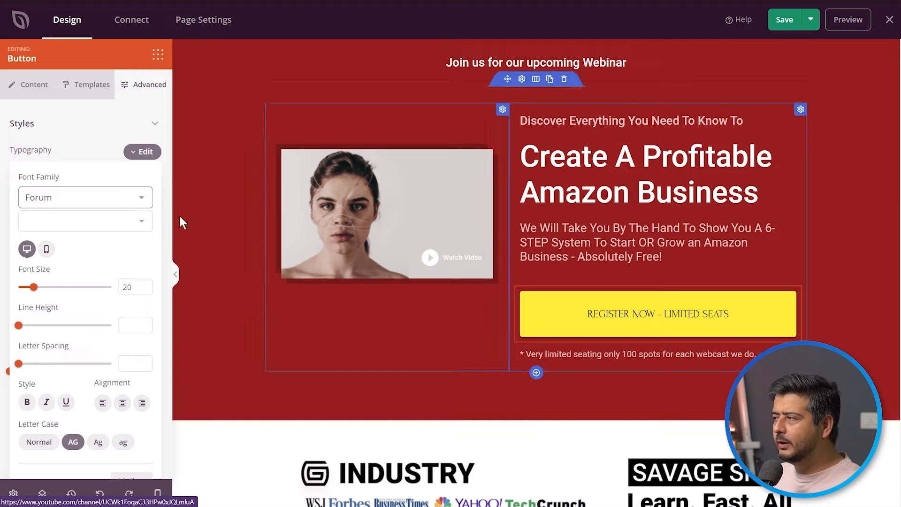
left_click(128, 202)
scroll(106, 308, "up", 10)
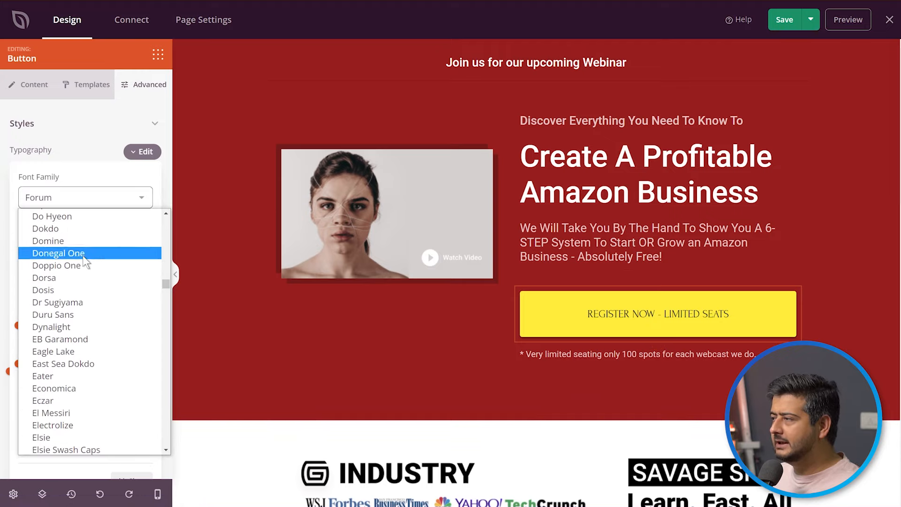
left_click(77, 274)
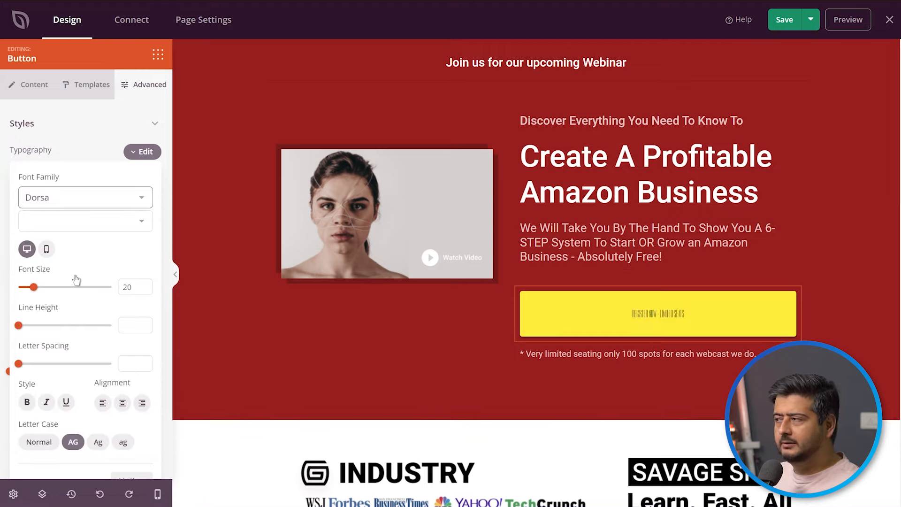
left_click(117, 190)
scroll(96, 324, "up", 15)
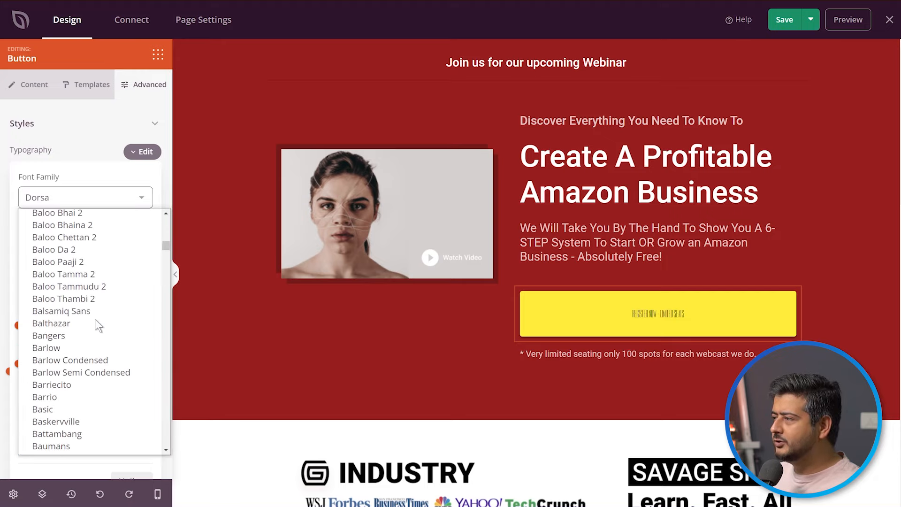
left_click(82, 348)
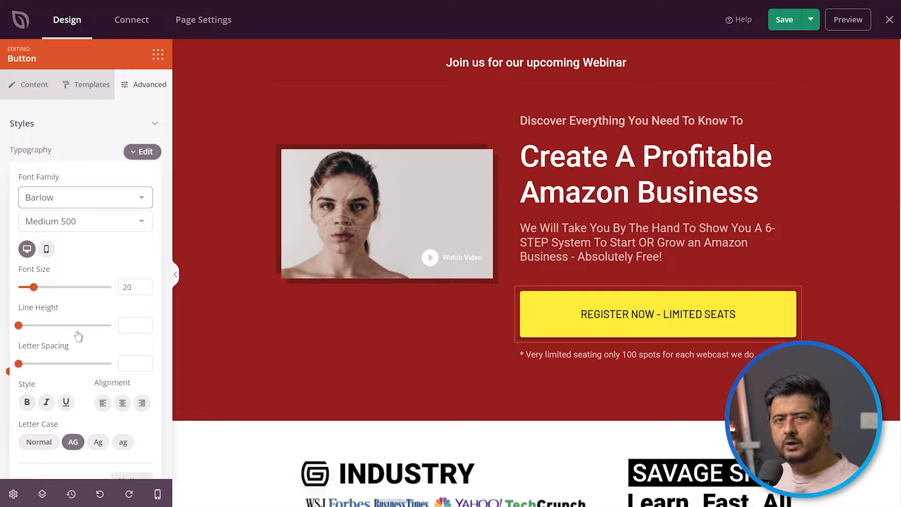
Set the registration button's typography to font size 26, bold, centre-aligned and without underline.
left_click(145, 284)
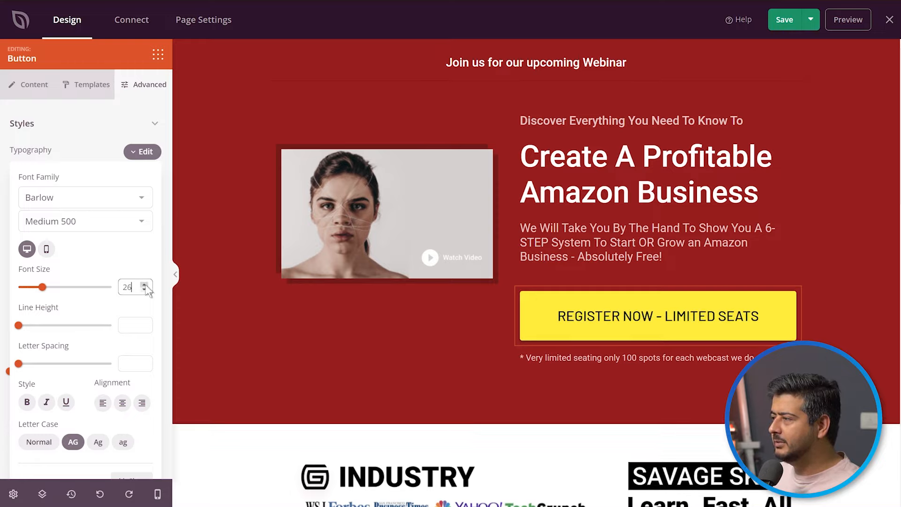
left_click(27, 402)
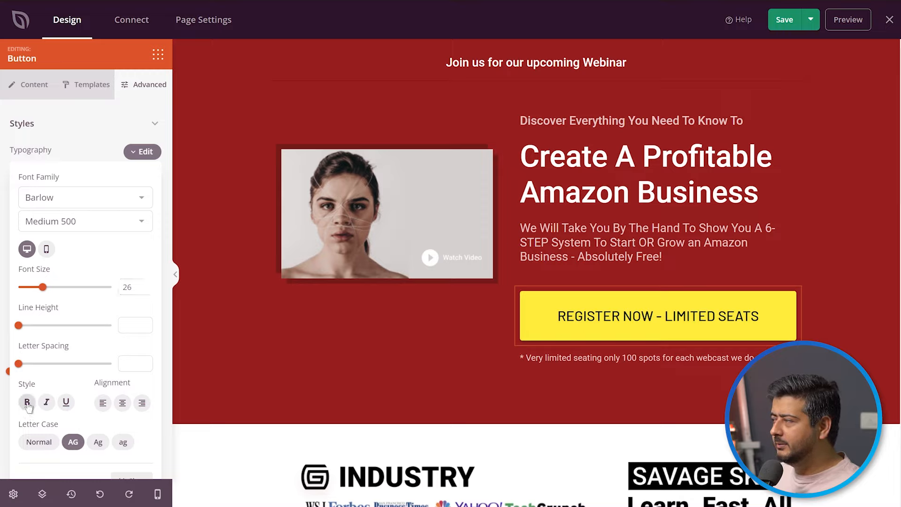
left_click(66, 404)
left_click(103, 403)
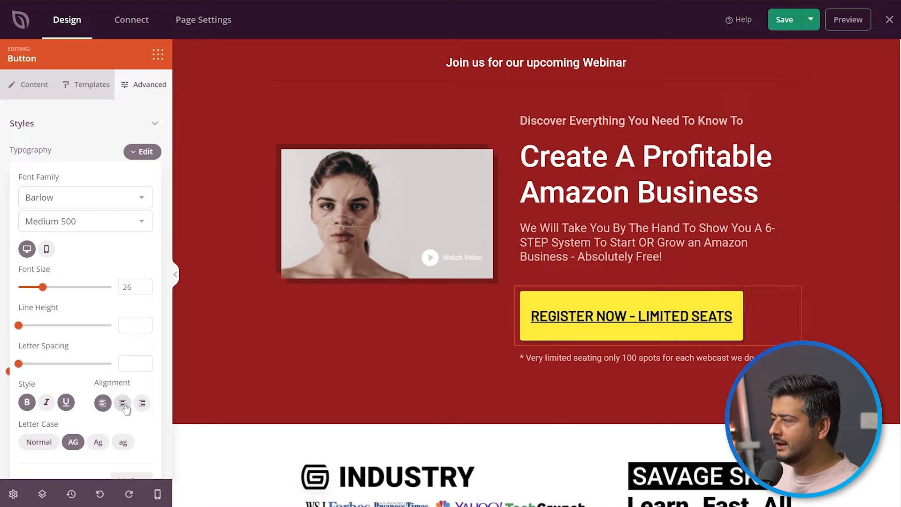
left_click(123, 404)
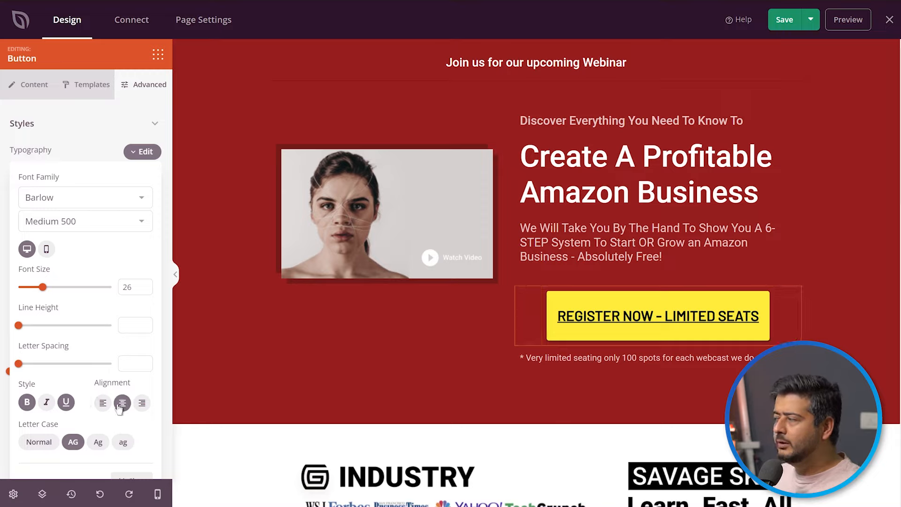
left_click(68, 402)
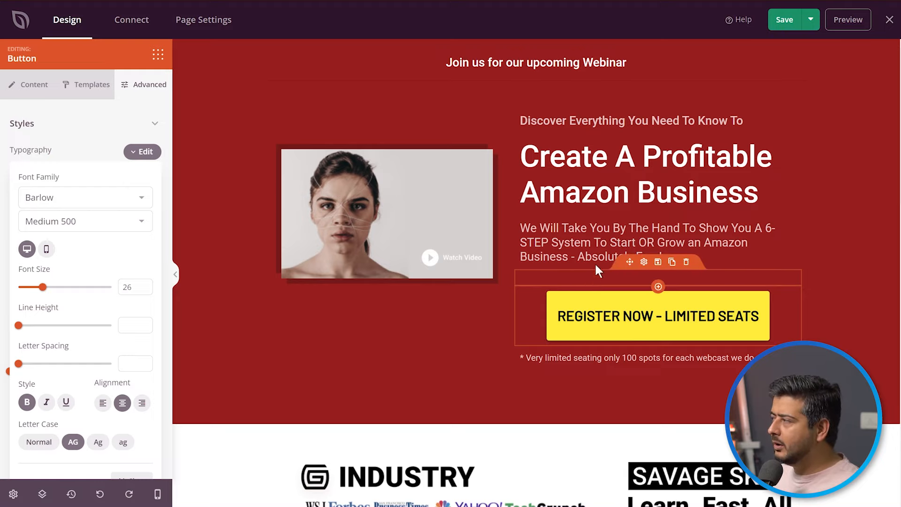
Open the advanced style settings of the "Create A Profitable Amazon Business" headline.
left_click(616, 160)
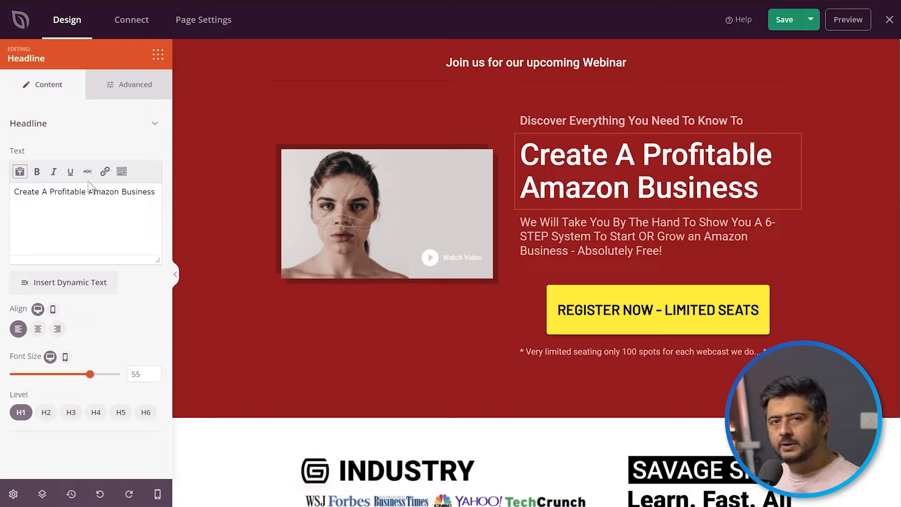
left_click(109, 86)
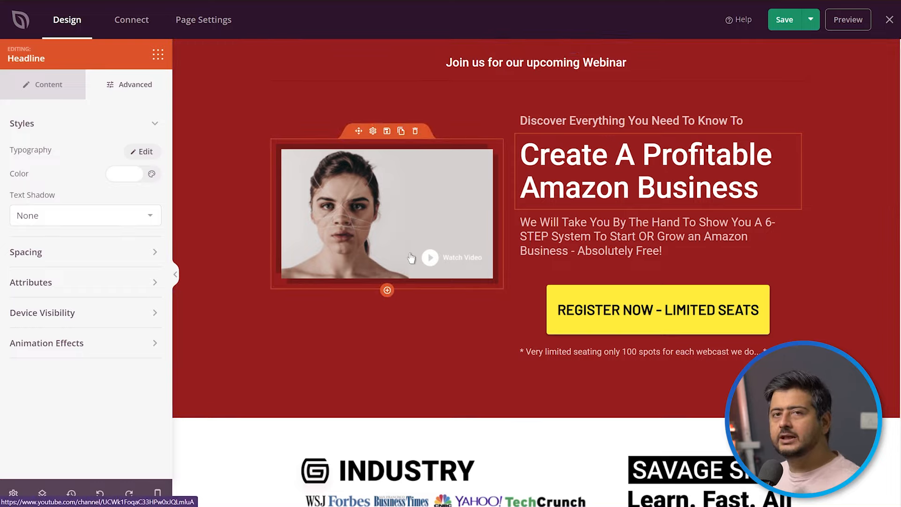
Review the content settings of the "Watch Video" image beside the headline and delete the image block.
left_click(276, 288)
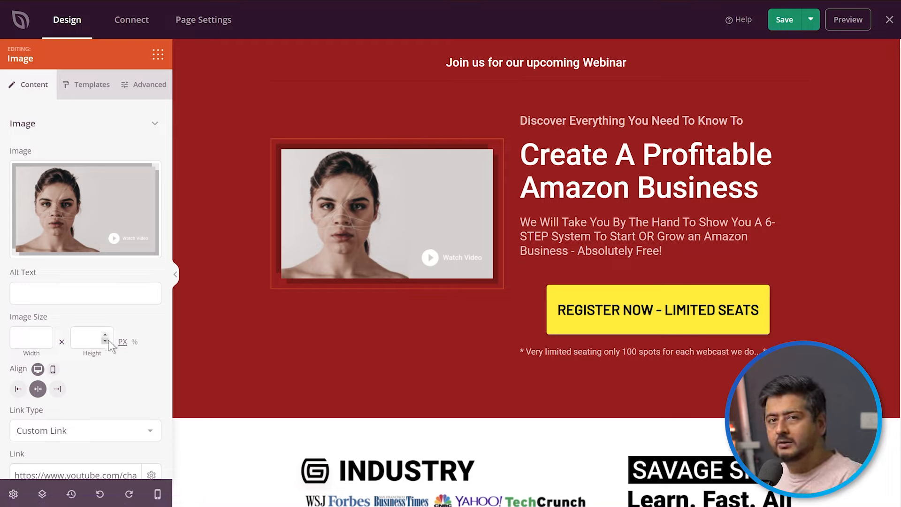
scroll(108, 342, "down", 1)
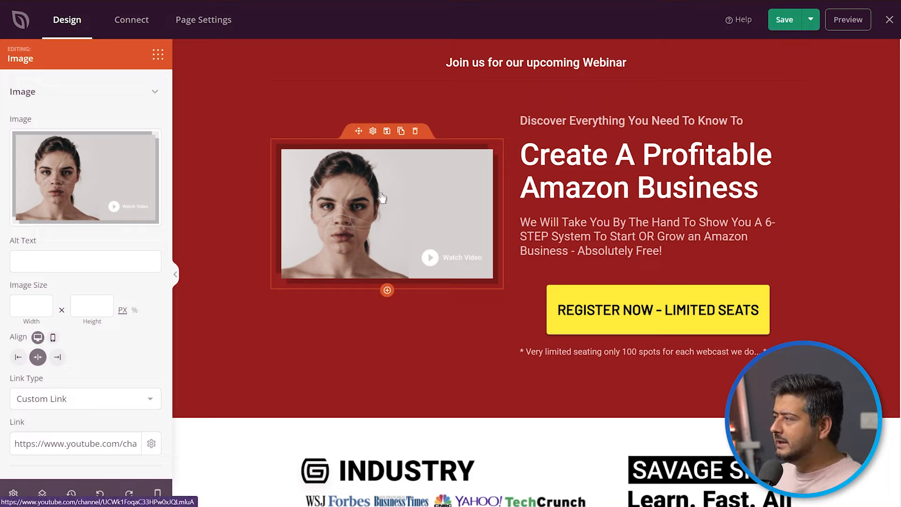
left_click(416, 132)
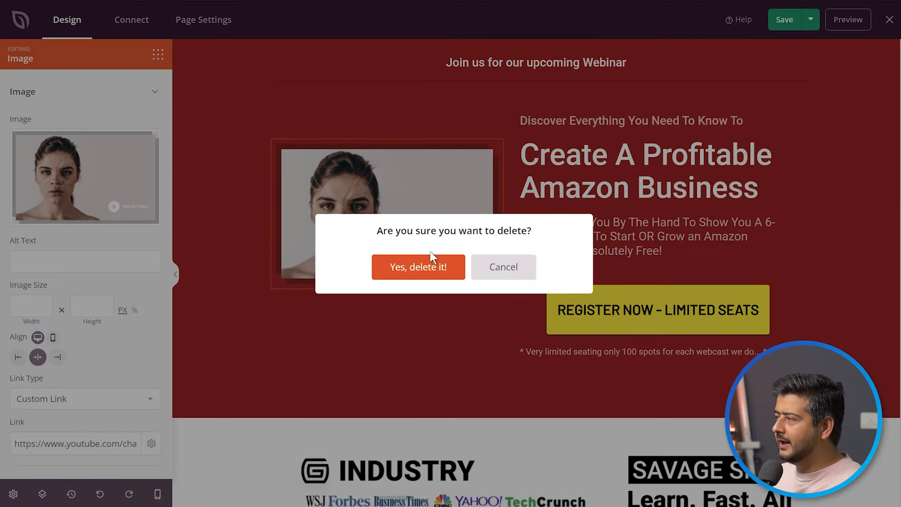
left_click(425, 266)
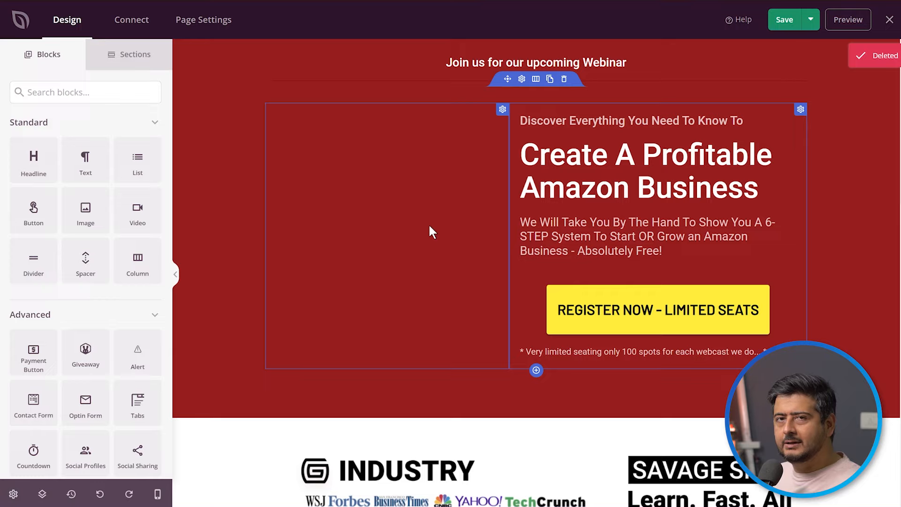
Search the blocks for "vi" and place a Video block in the empty column beside the "Create A Profitable Amazon Business" headline.
left_click(94, 96)
type("vi")
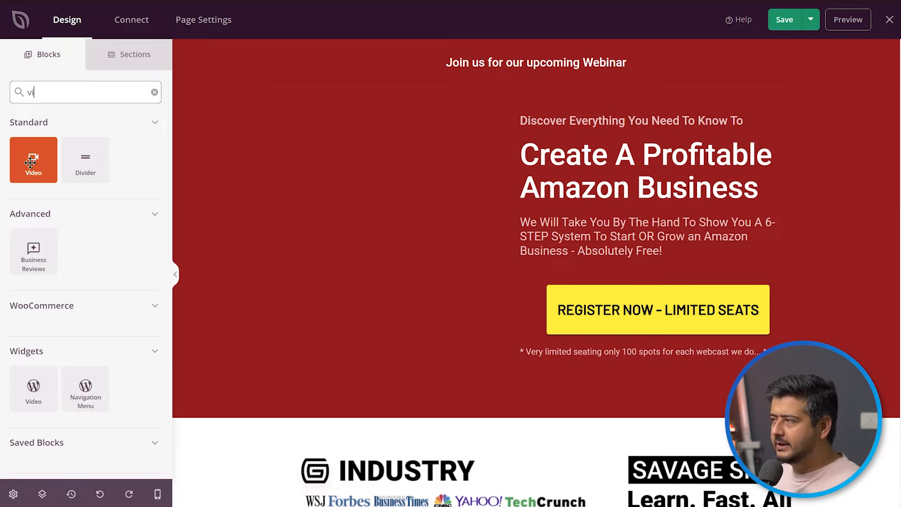
left_click_drag(30, 162, 235, 249)
left_click_drag(428, 209, 353, 158)
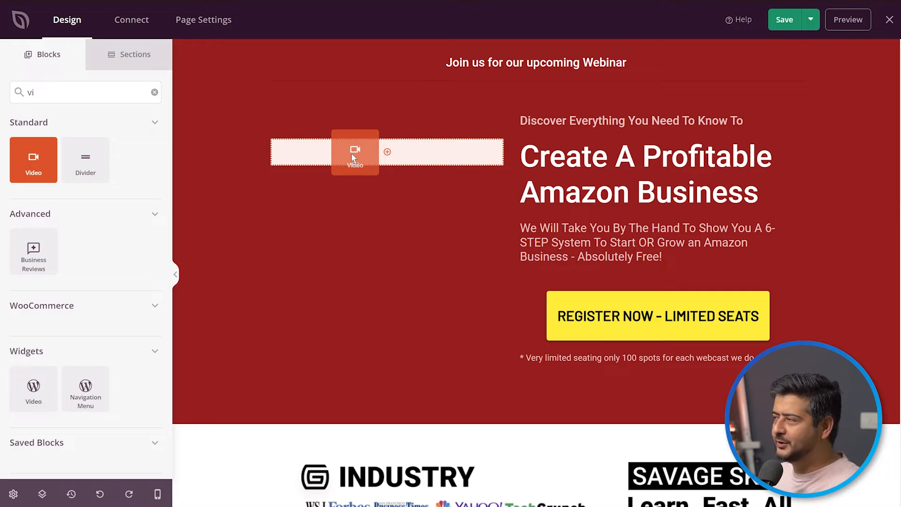
left_click_drag(354, 158, 352, 159)
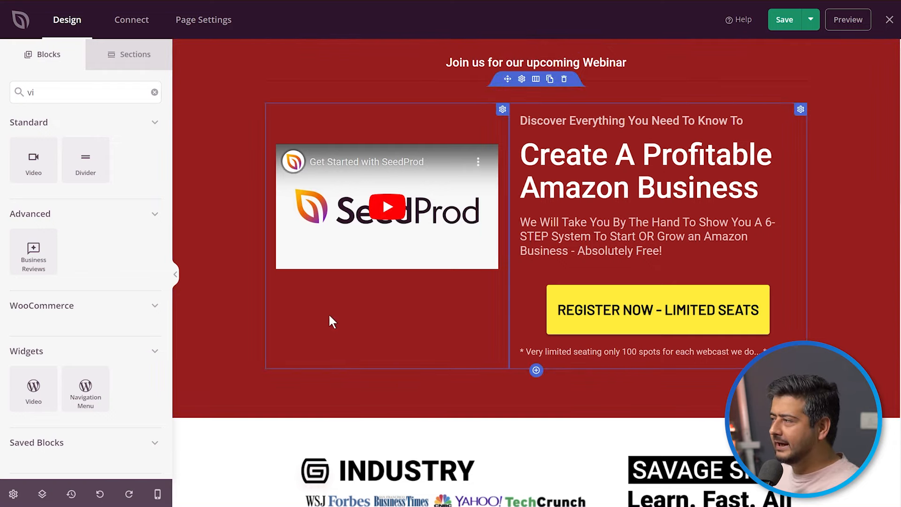
Open the new video block's content settings, review its source type options, and look over the rest of the page.
left_click(362, 304)
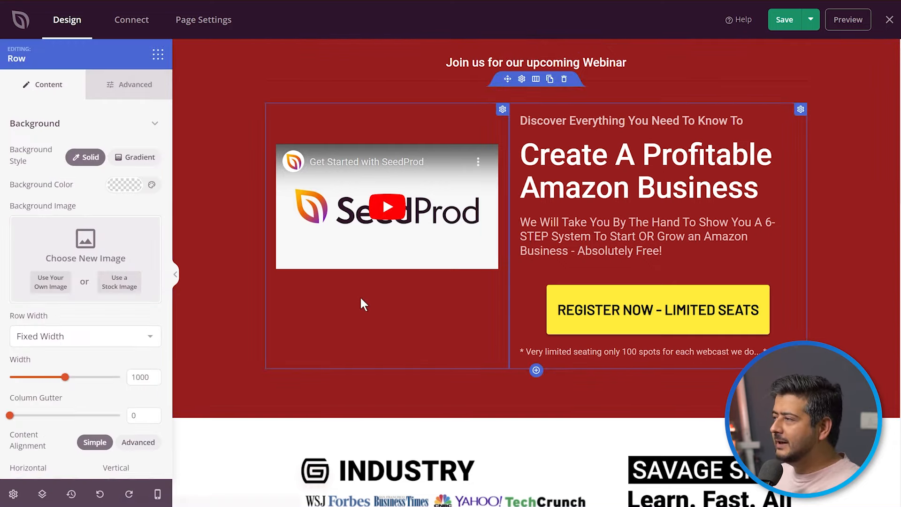
left_click(295, 157)
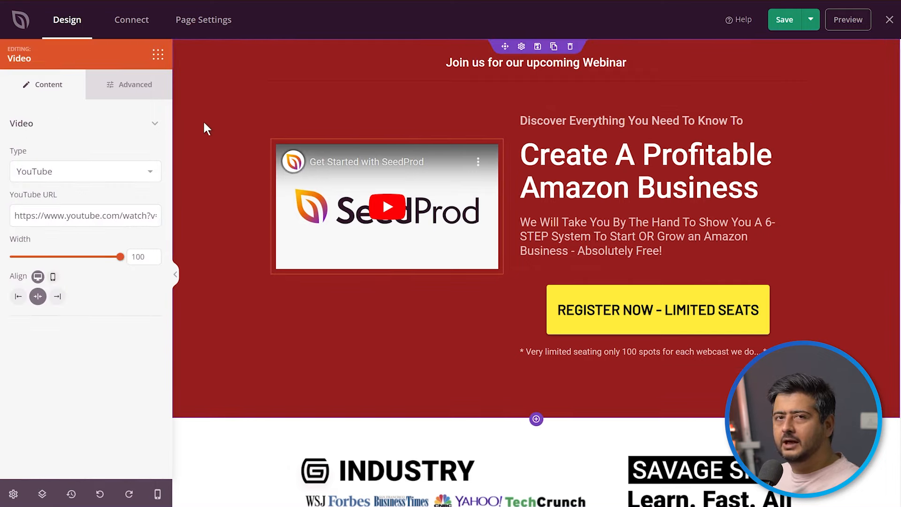
left_click(150, 173)
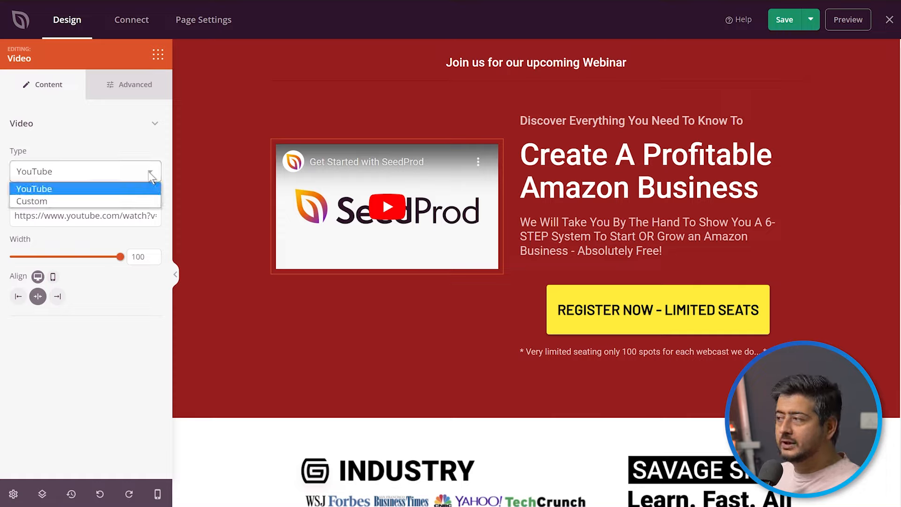
left_click(133, 146)
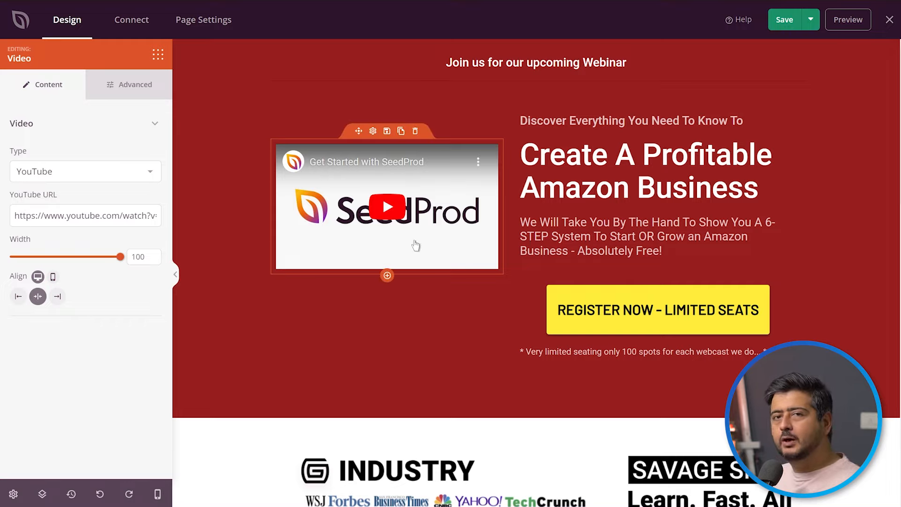
scroll(410, 240, "down", 5)
scroll(411, 244, "down", 8)
scroll(409, 244, "down", 3)
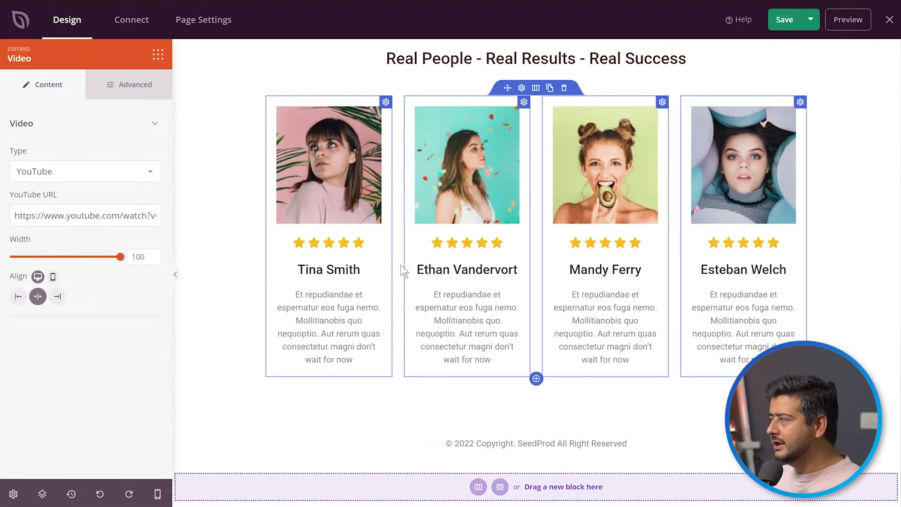
Undo the addition of the video block and redo it.
scroll(401, 264, "up", 15)
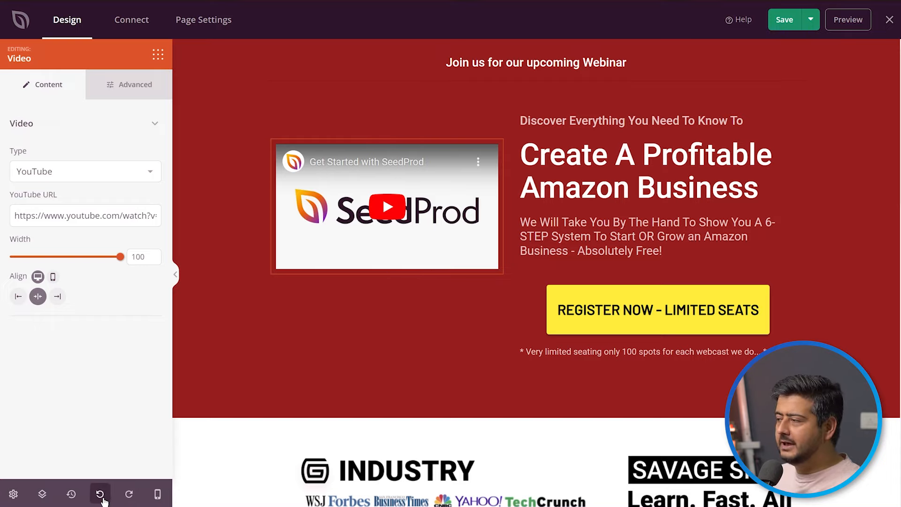
left_click(99, 494)
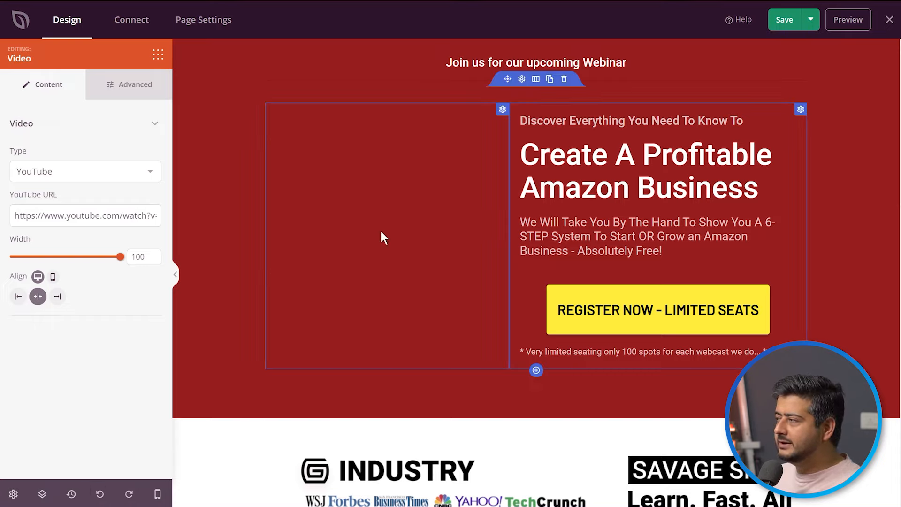
left_click(129, 493)
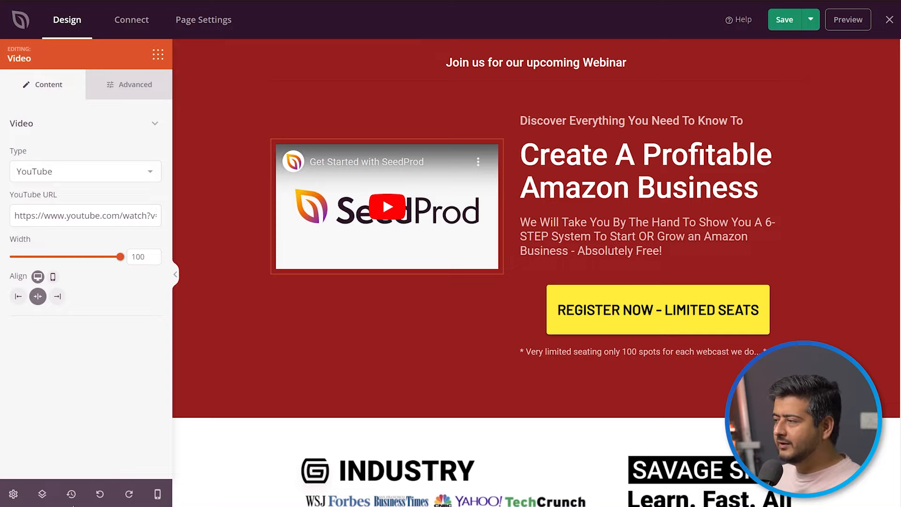
Check the page's revision history and save the page.
left_click(71, 494)
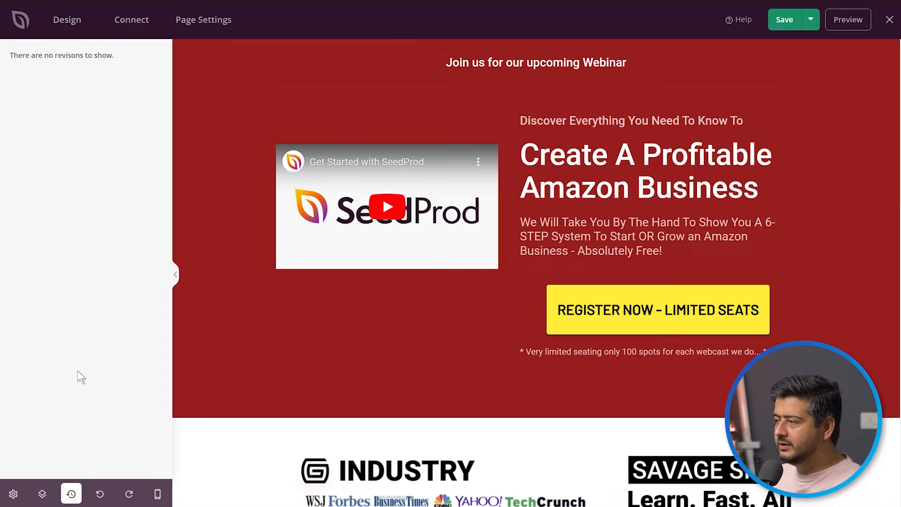
left_click(785, 20)
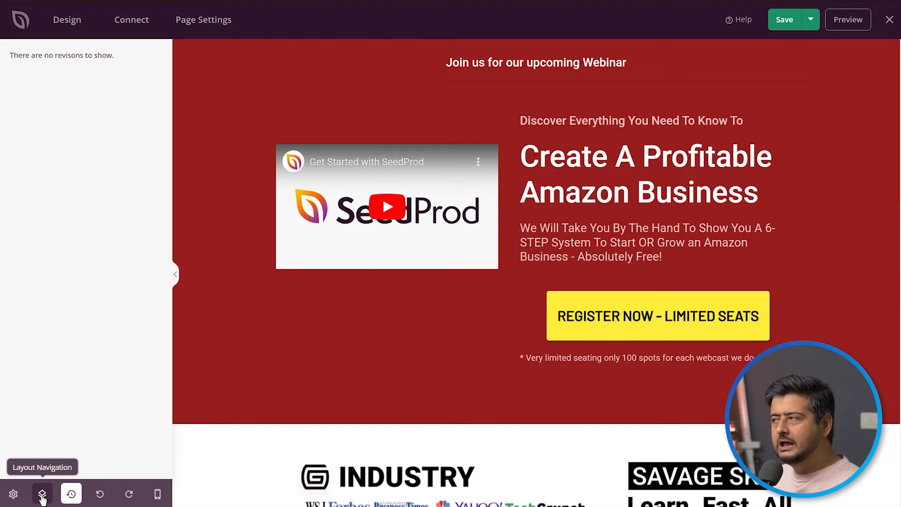
Show the page's layout navigation and open the global settings.
left_click(42, 494)
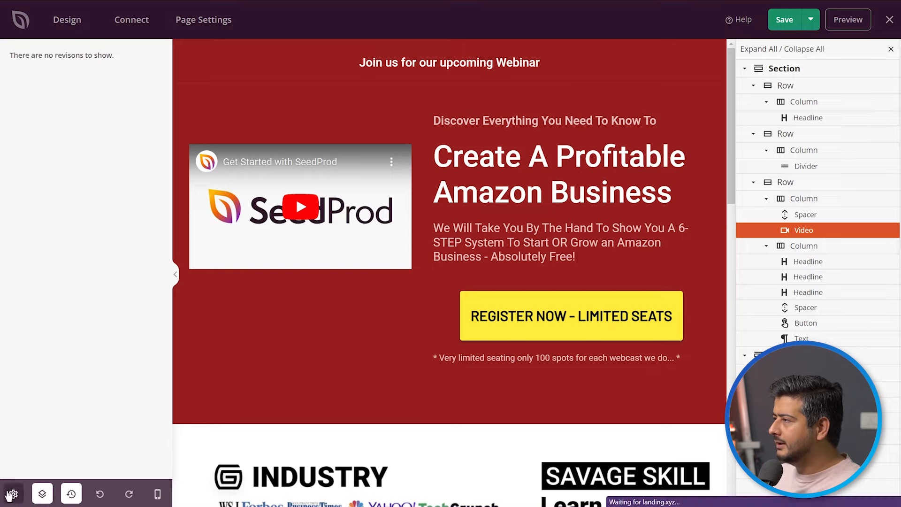
left_click(12, 494)
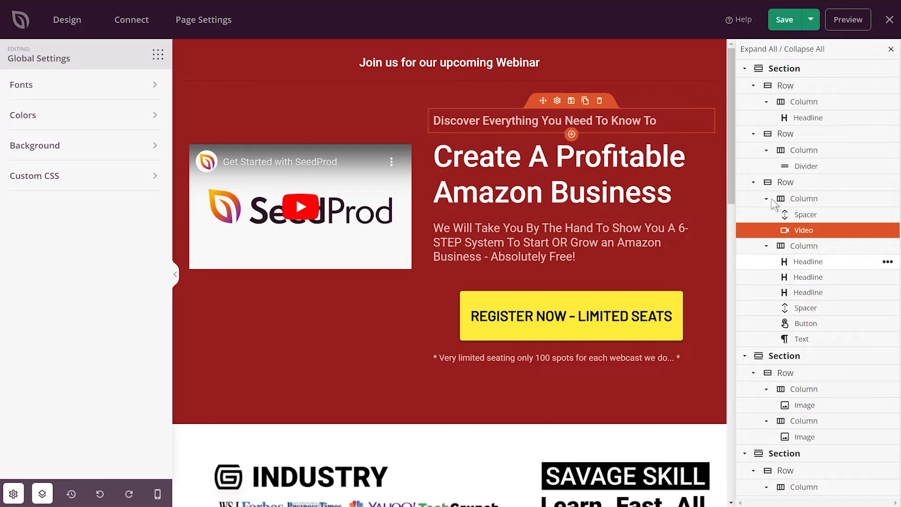
Collapse all five sections in the layout navigation tree.
left_click(744, 68)
left_click(745, 86)
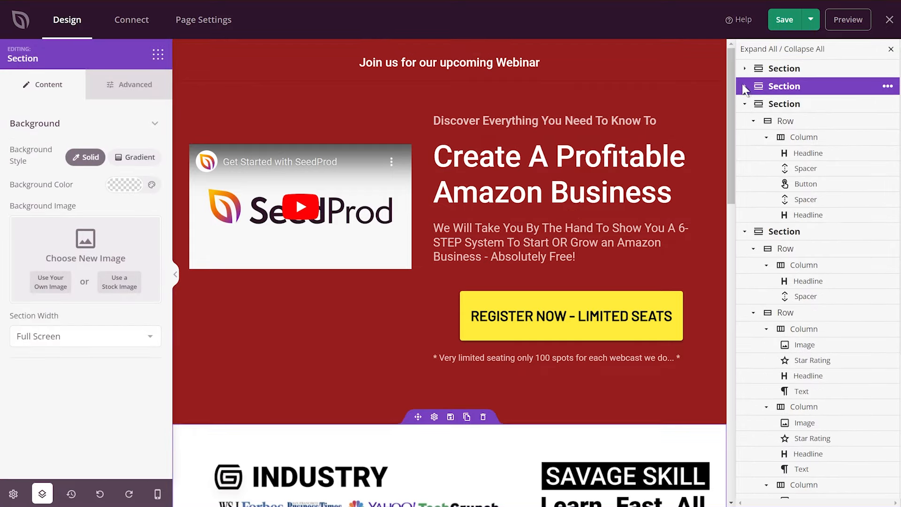
left_click(744, 104)
left_click(745, 121)
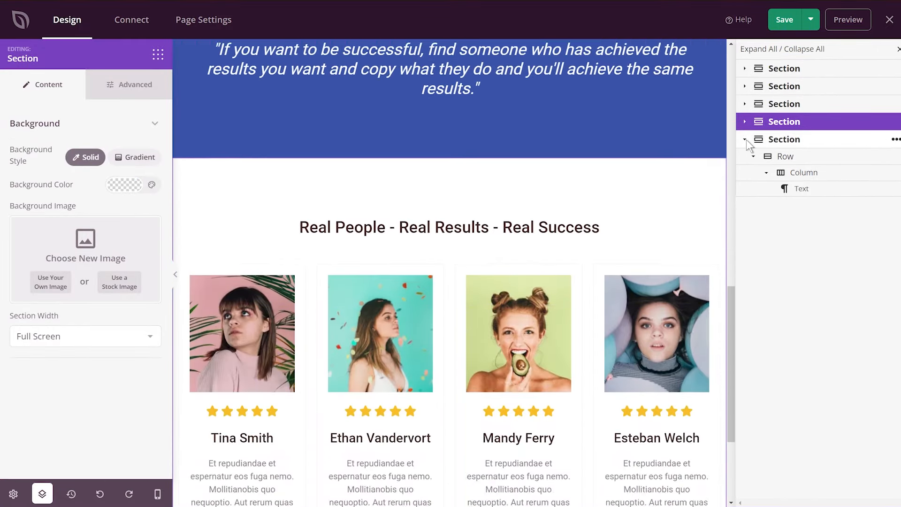
left_click(746, 139)
scroll(590, 209, "up", 15)
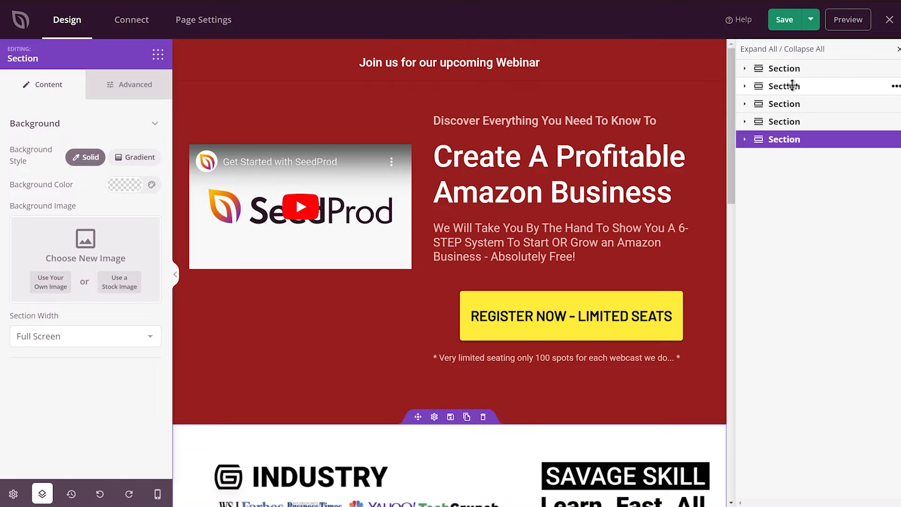
Step through the second to fifth sections in the layout navigation, and expand the first section to examine its rows and blocks.
left_click(792, 86)
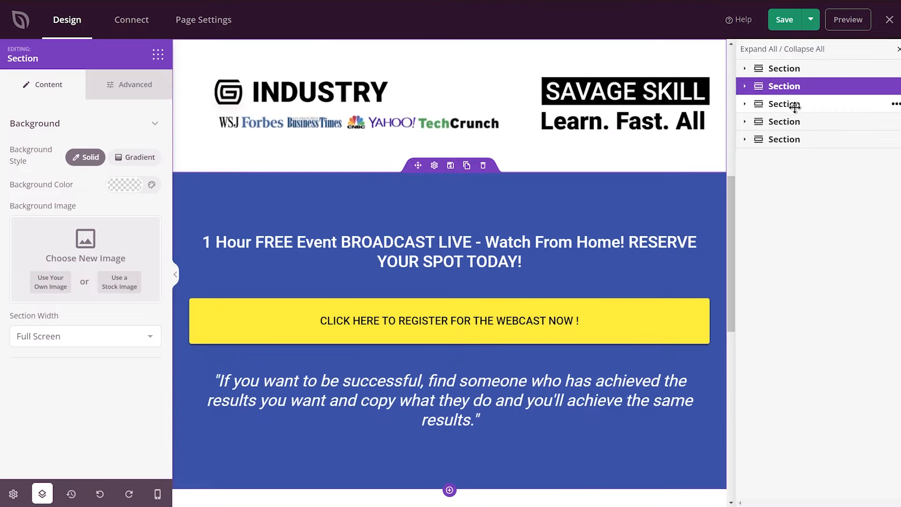
left_click(794, 103)
left_click(795, 121)
left_click(794, 139)
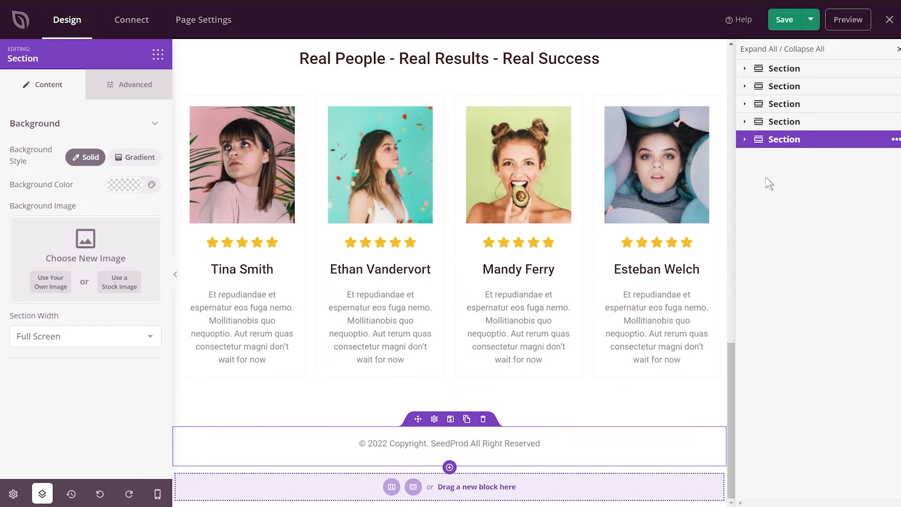
scroll(552, 222, "up", 15)
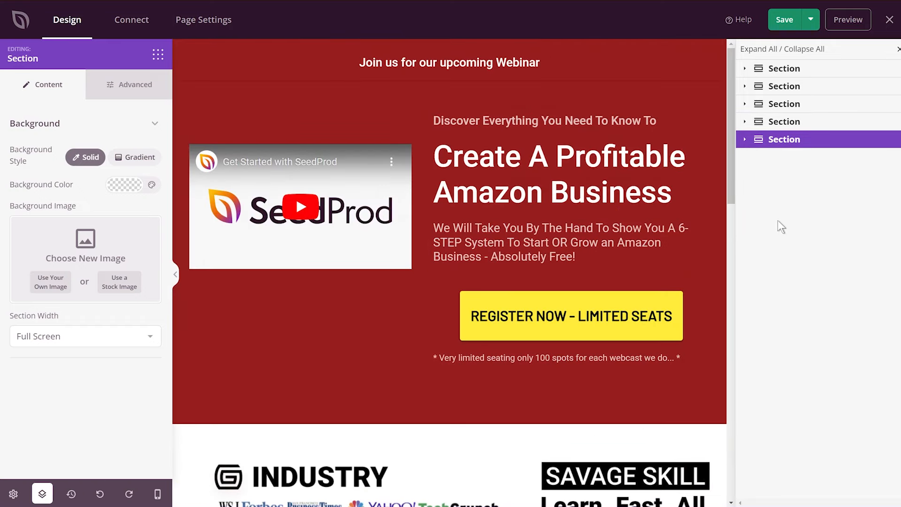
left_click(744, 69)
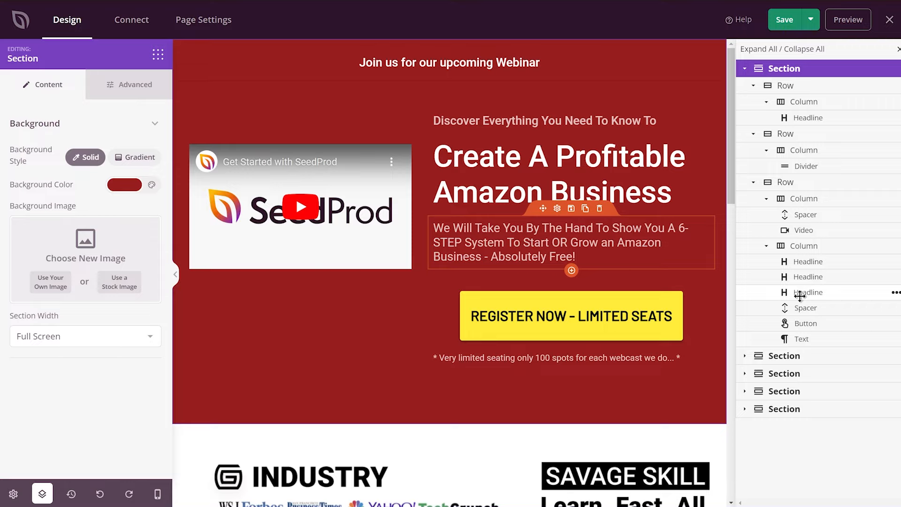
Move the "Real People - Real Results - Real Success" headline into the blue section below the quote, and move it back above the testimonials.
scroll(478, 278, "down", 15)
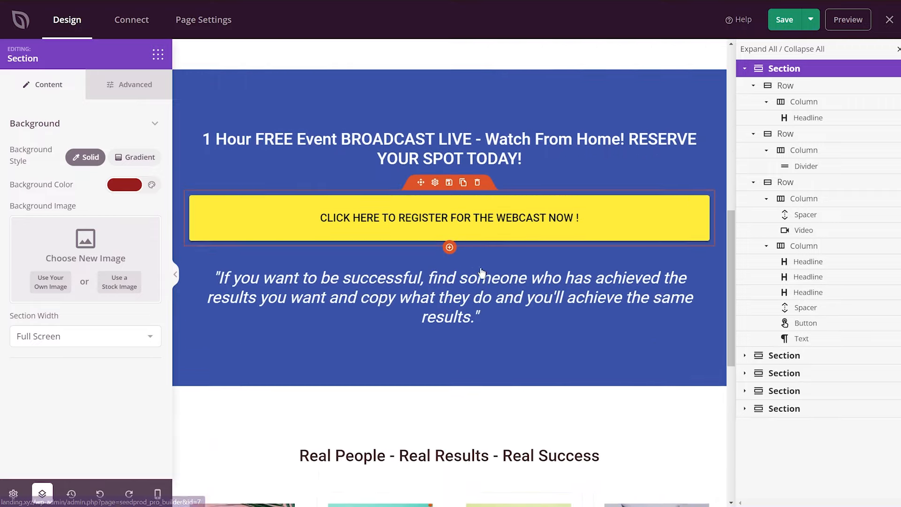
scroll(472, 292, "up", 4)
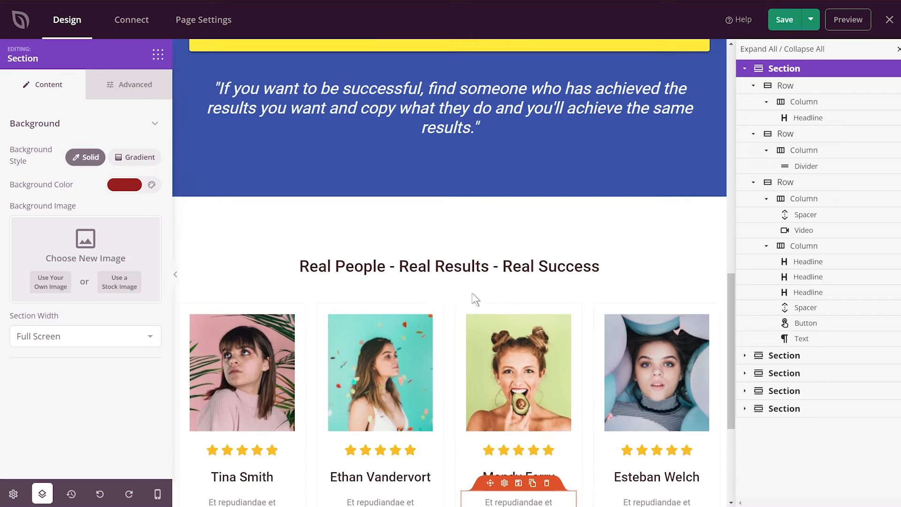
scroll(472, 293, "down", 2)
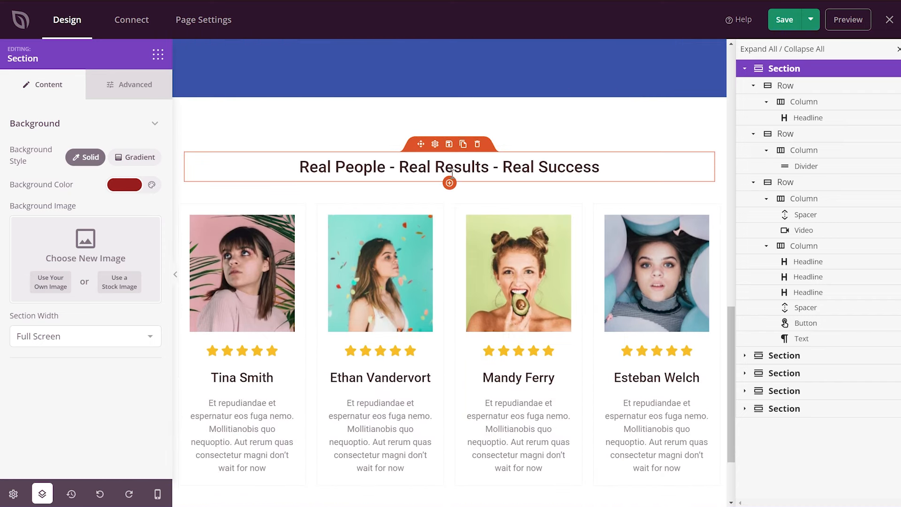
scroll(457, 174, "down", 3)
scroll(462, 140, "up", 3)
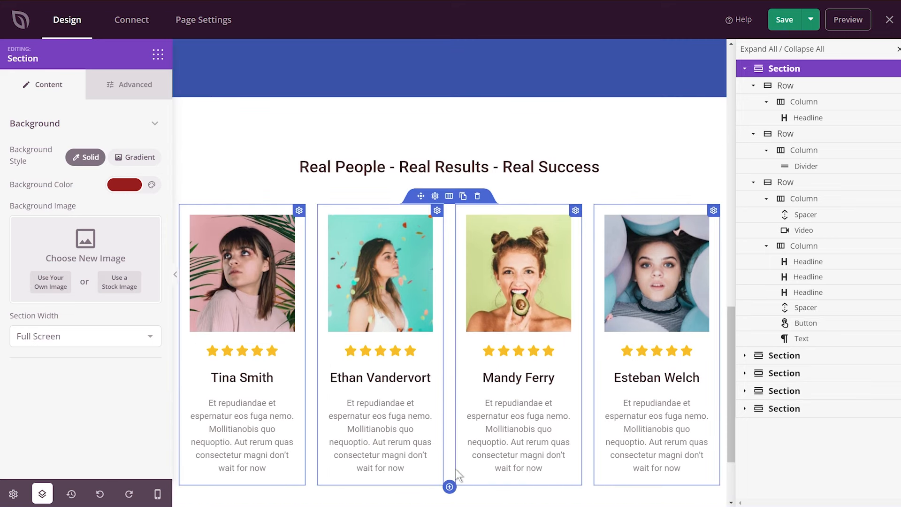
left_click(523, 165)
scroll(447, 106, "down", 3)
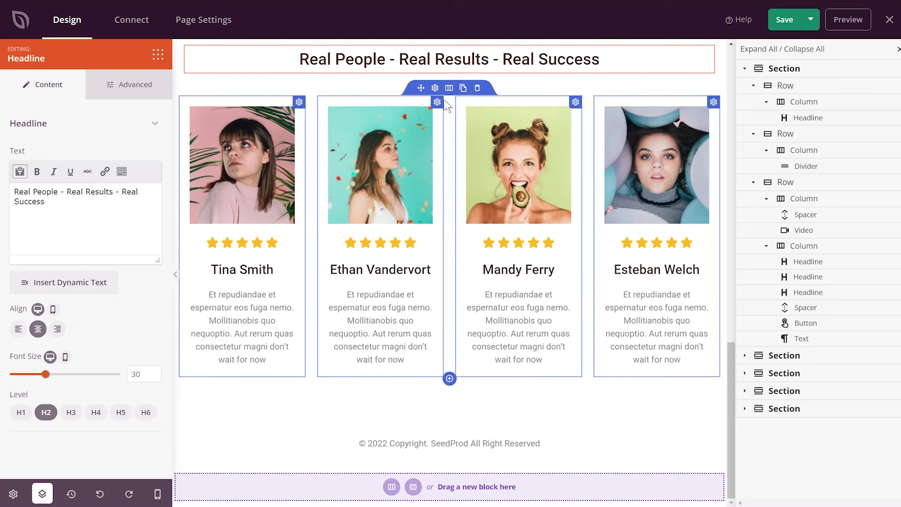
scroll(445, 102, "up", 1)
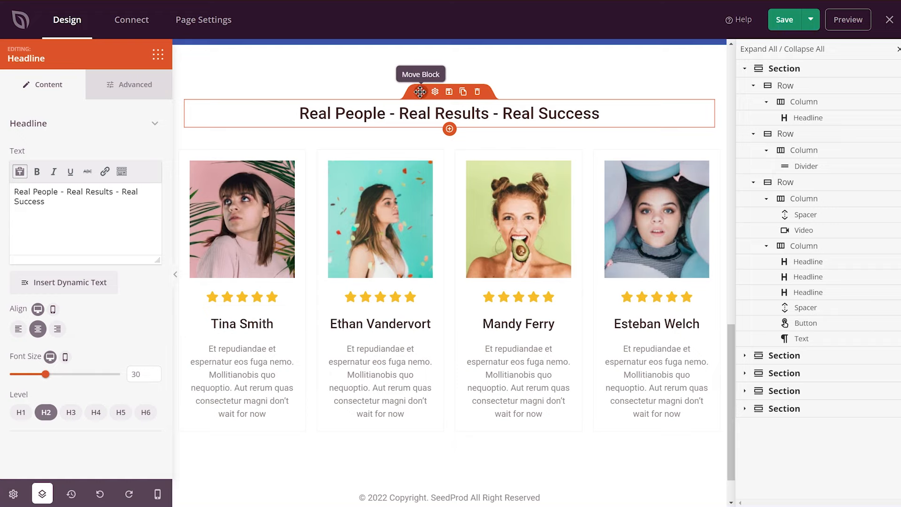
left_click_drag(420, 91, 441, 79)
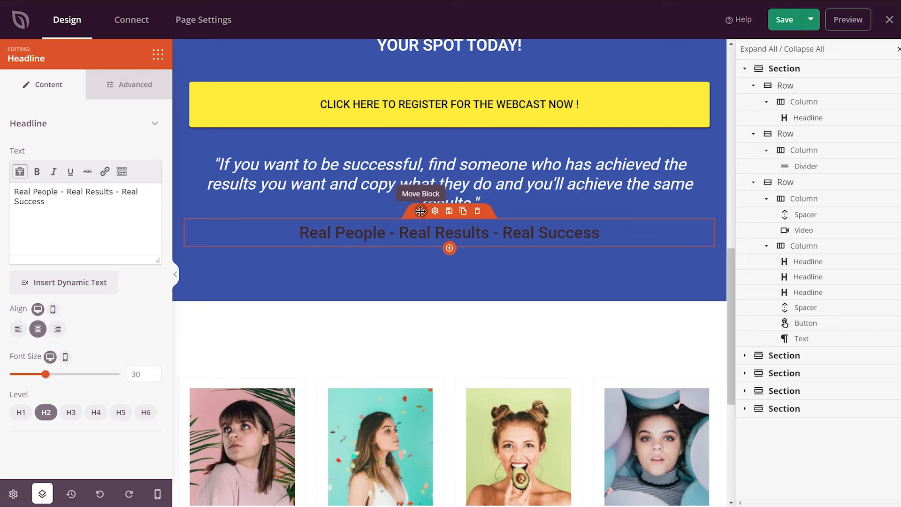
left_click_drag(423, 211, 406, 357)
left_click_drag(422, 350, 423, 351)
Add a new section with a single-column layout below the copyright line and return to the block list.
scroll(471, 313, "down", 5)
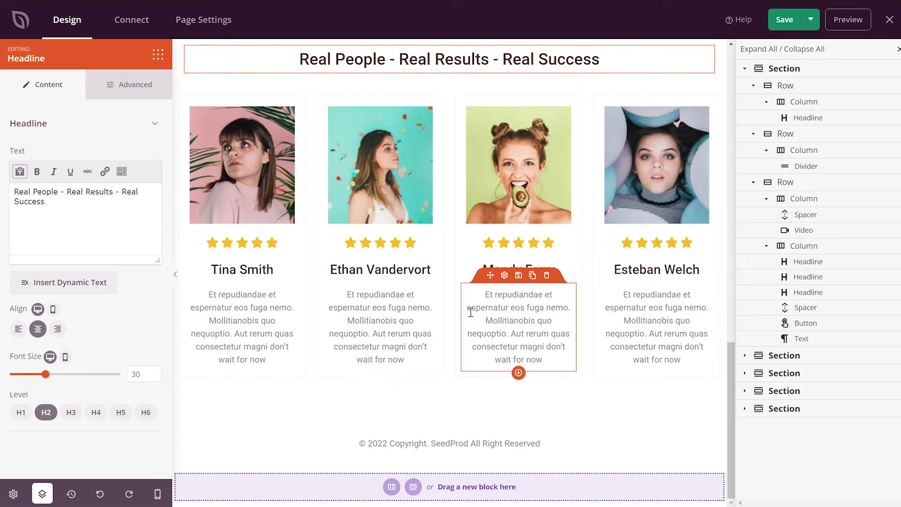
left_click(391, 486)
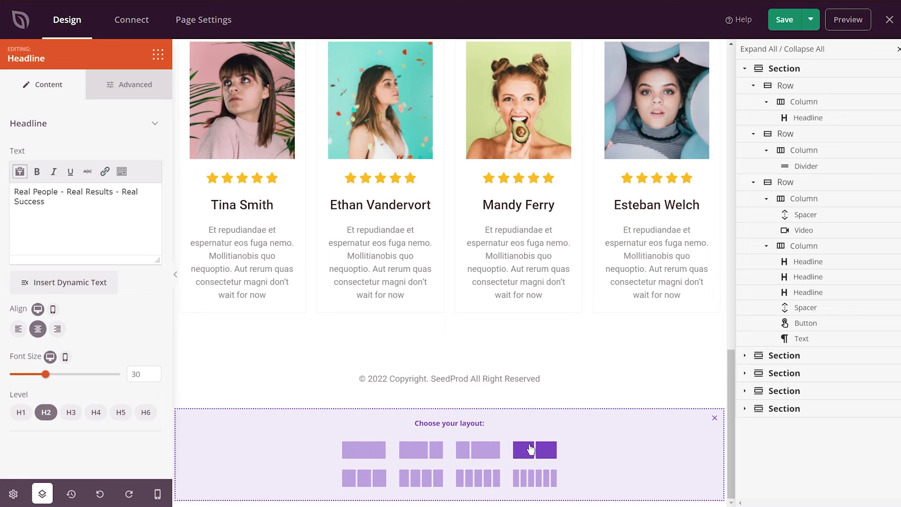
left_click(372, 456)
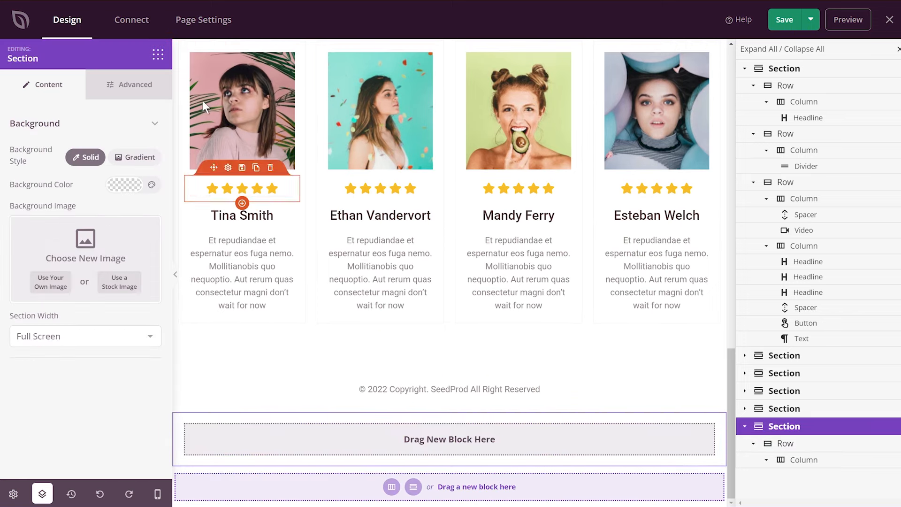
left_click(152, 55)
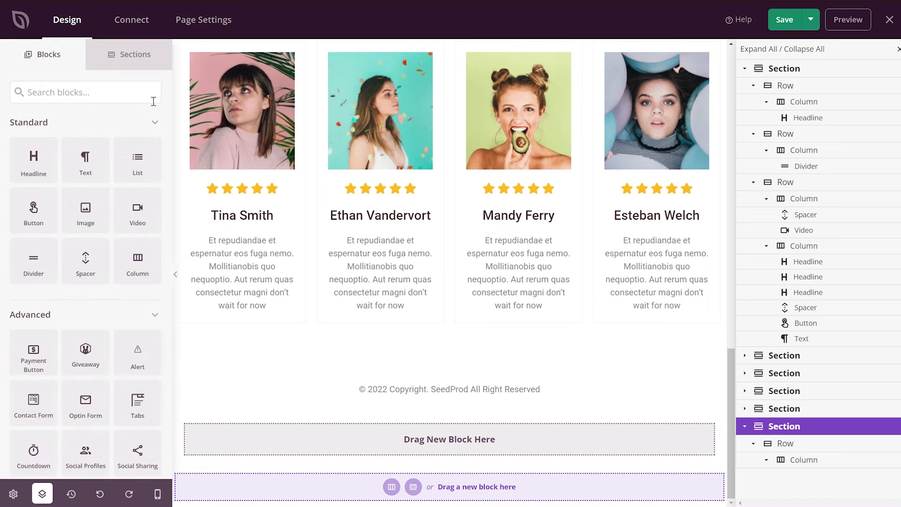
Move the "Real People - Real Results - Real Success" headline into the second testimonial column, between the name and its text.
scroll(359, 315, "up", 5)
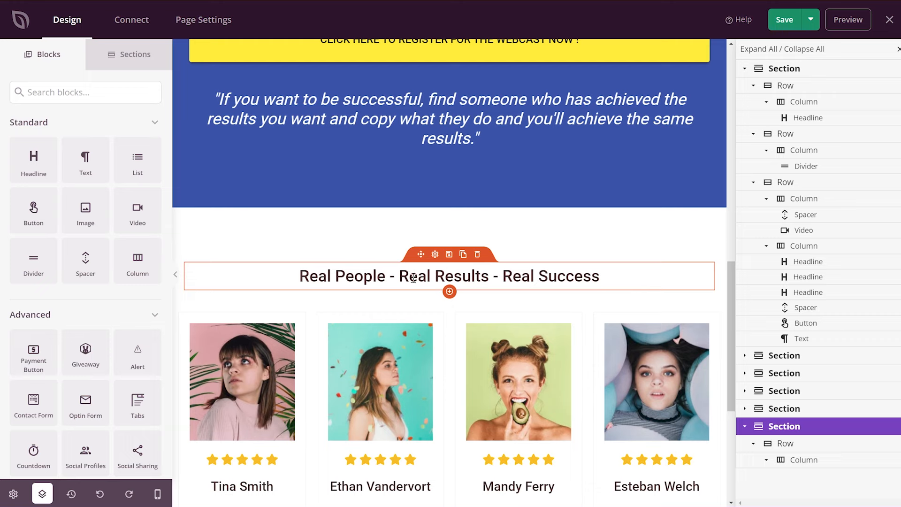
left_click_drag(415, 254, 445, 500)
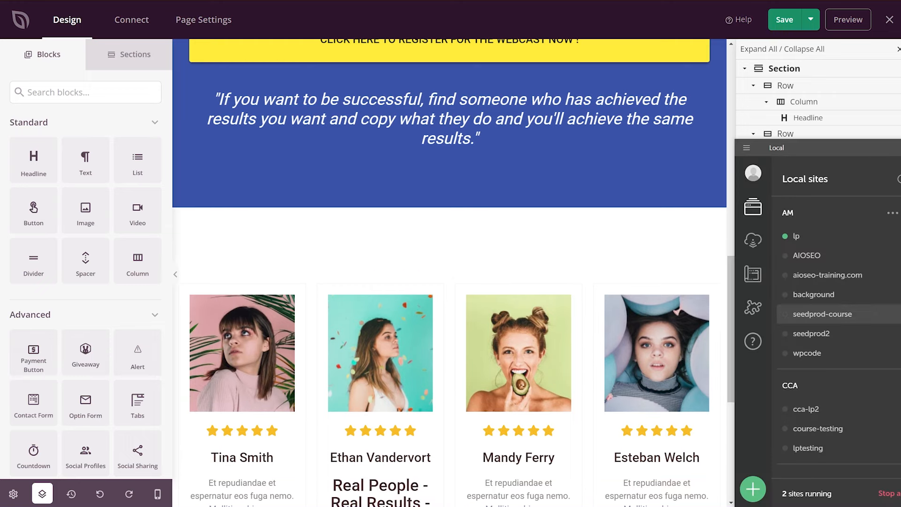
scroll(529, 267, "down", 1)
scroll(529, 267, "down", 5)
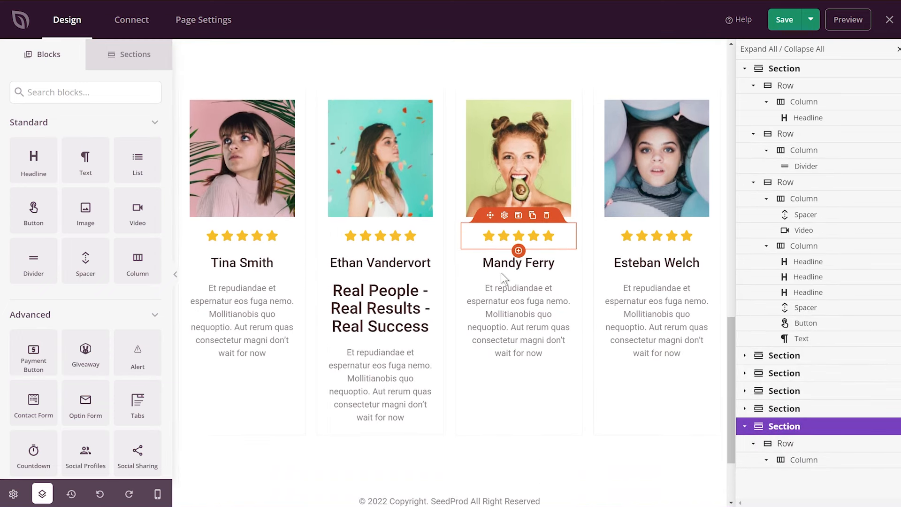
Undo the last move of the "Real People - Real Results - Real Success" headline and check the area around the testimonials.
left_click(100, 494)
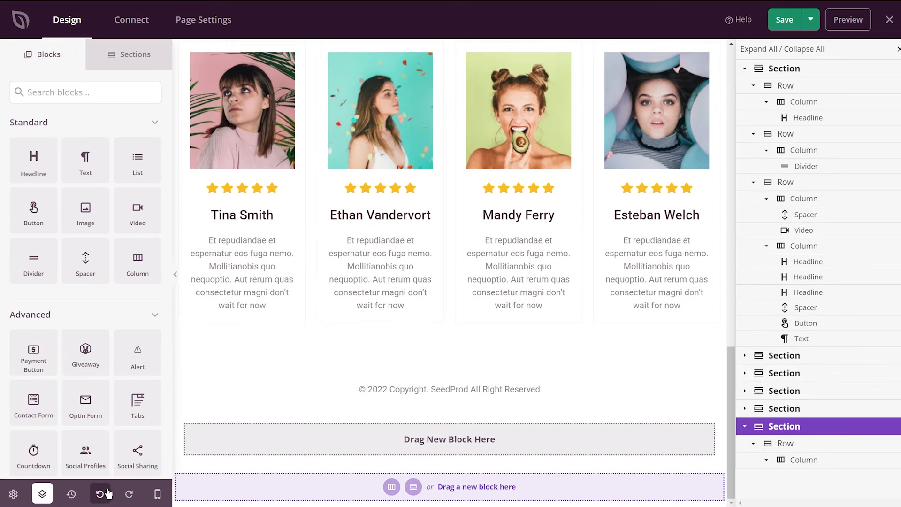
scroll(469, 281, "up", 5)
scroll(496, 262, "up", 5)
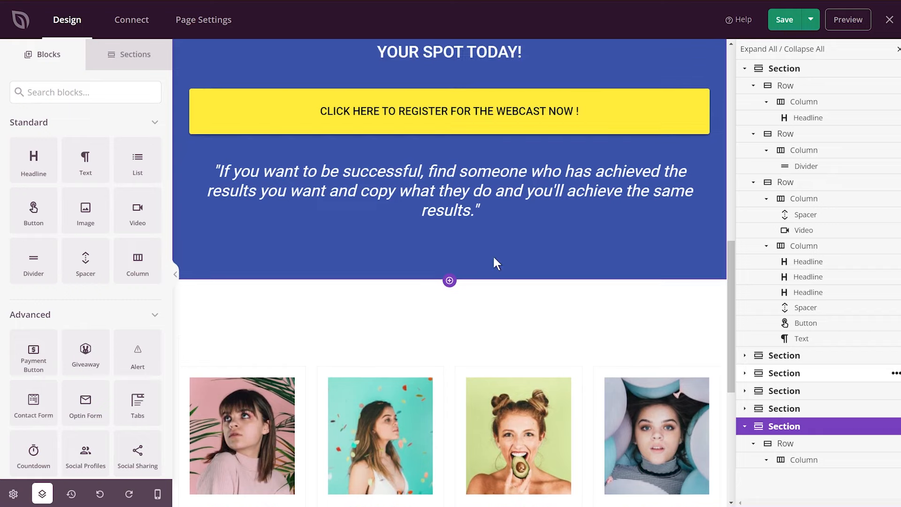
scroll(490, 274, "down", 10)
scroll(486, 277, "down", 1)
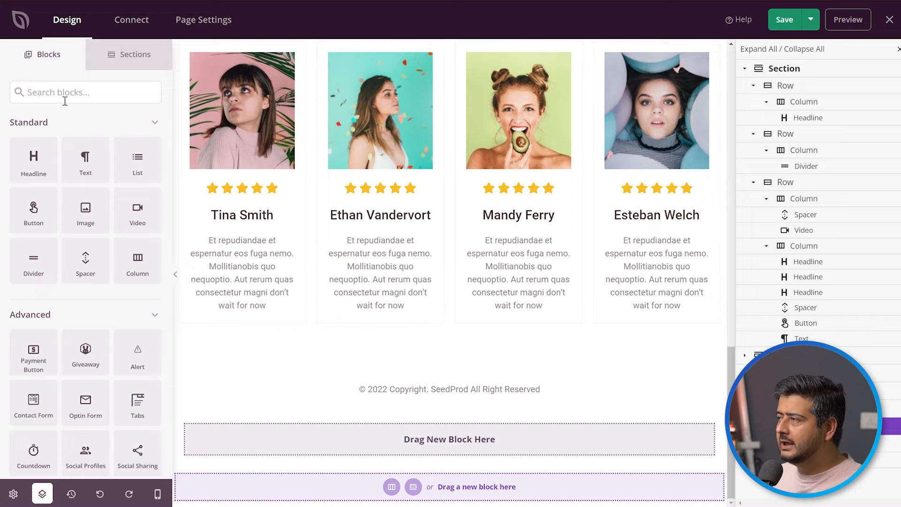
Collapse the Standard, Advanced, WooCommerce and Widgets block groups, and reopen Standard and Advanced to examine the available blocks.
left_click(140, 122)
left_click(100, 150)
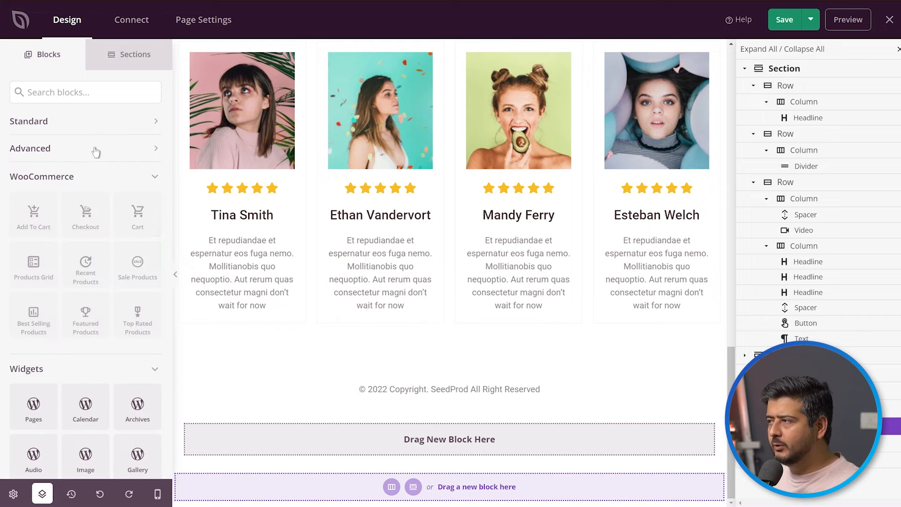
left_click(67, 183)
left_click(61, 209)
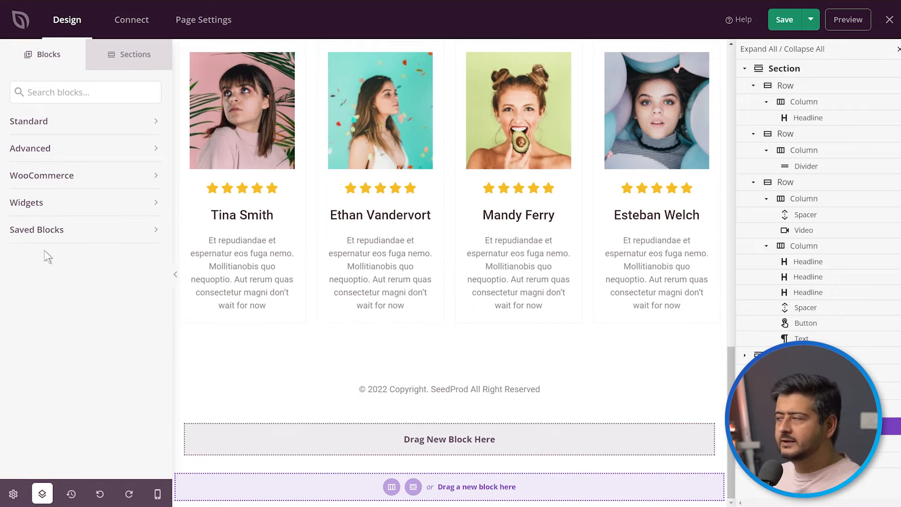
left_click(62, 125)
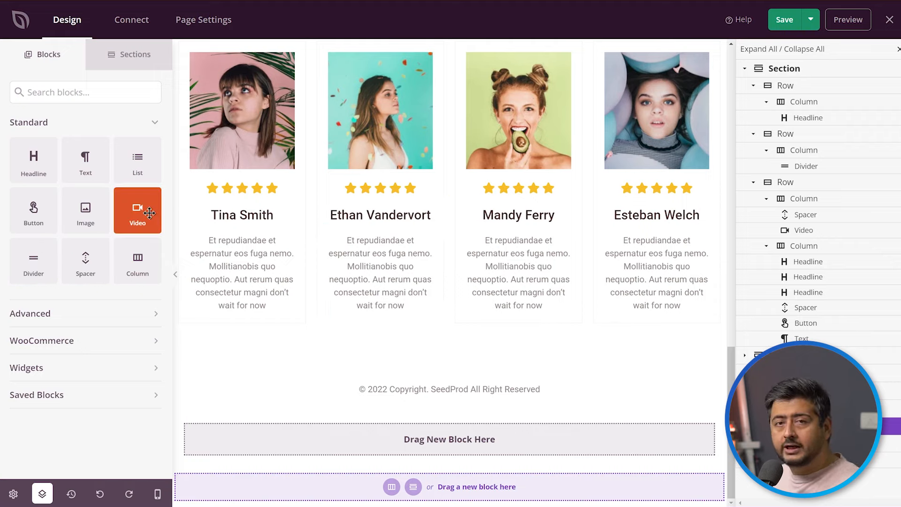
left_click(84, 315)
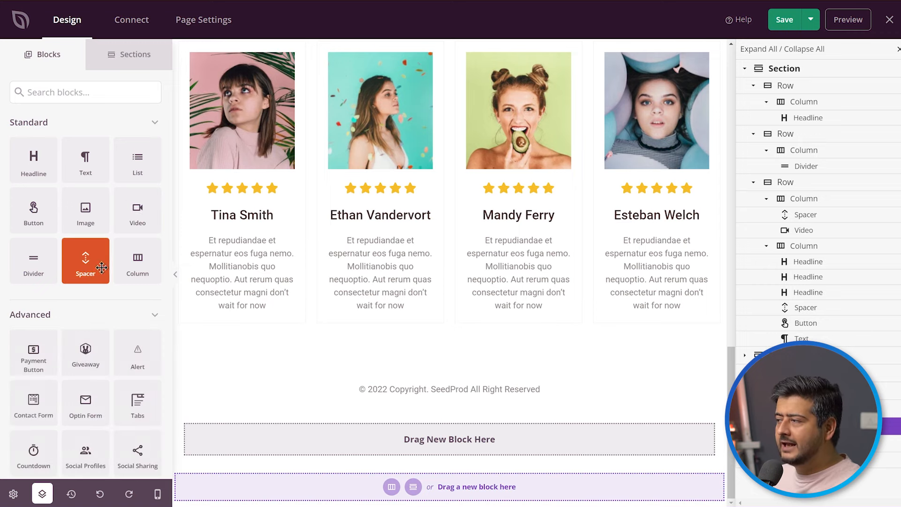
Add a Countdown block from the Advanced group to the empty column of the new section below the copyright line.
scroll(102, 267, "down", 5)
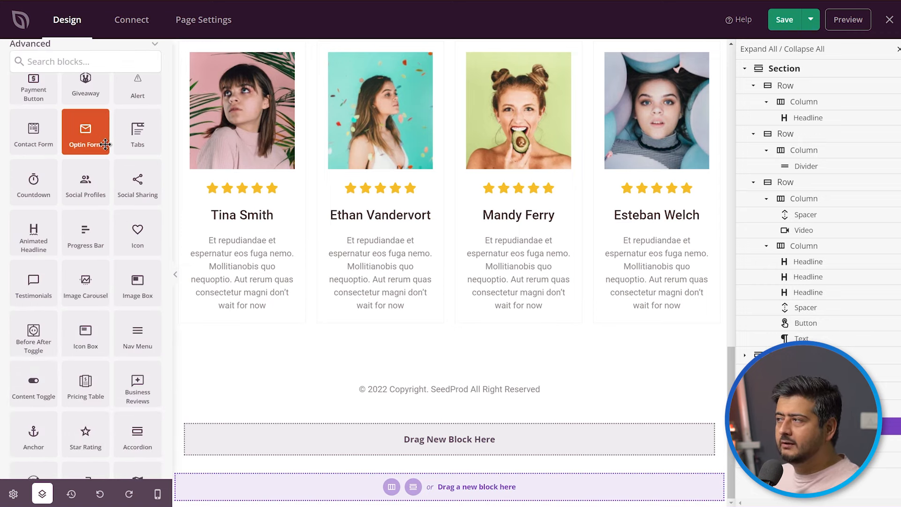
scroll(105, 144, "up", 1)
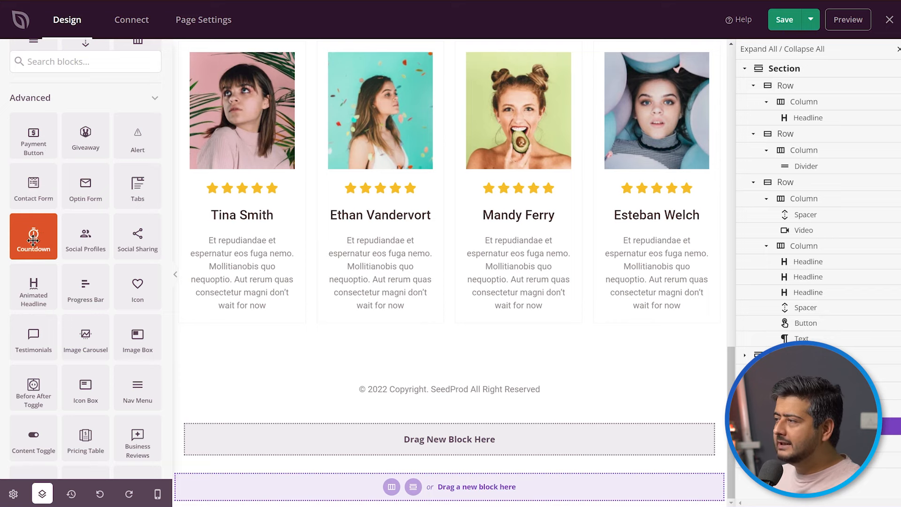
left_click_drag(34, 235, 428, 453)
scroll(516, 391, "down", 1)
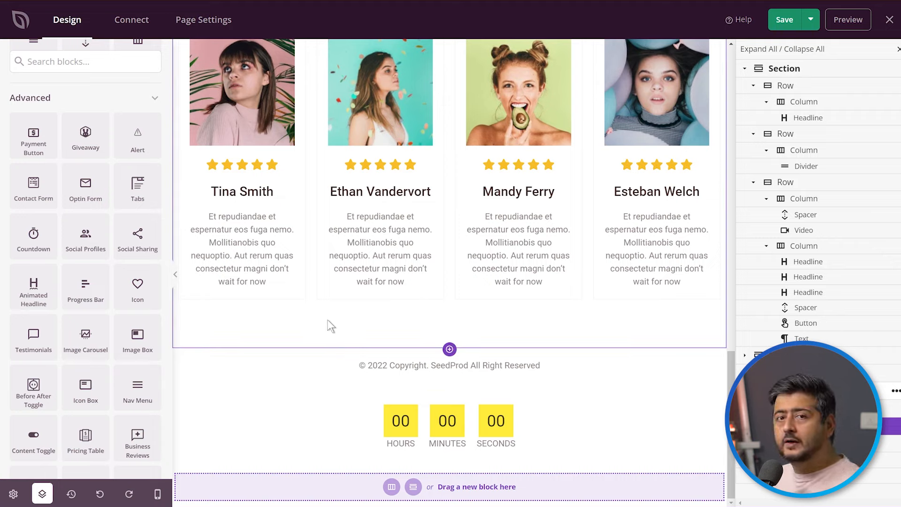
Add a Progress Bar below the copyright line, set it to 66 percent with color #FF4747, and return to the block list.
left_click_drag(85, 285, 437, 398)
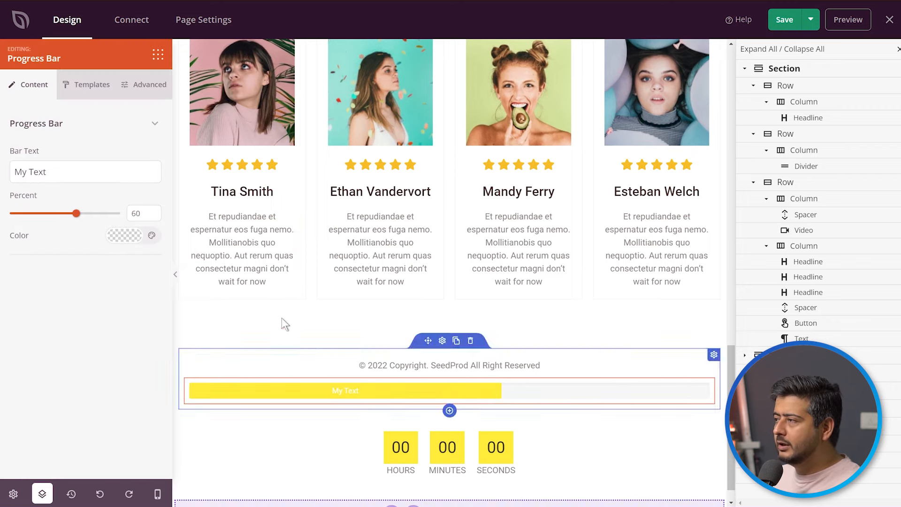
mouse_move(79, 217)
left_mouse_down()
mouse_move(50, 217)
mouse_move(96, 218)
mouse_move(53, 218)
mouse_move(83, 219)
left_mouse_up()
left_click(123, 235)
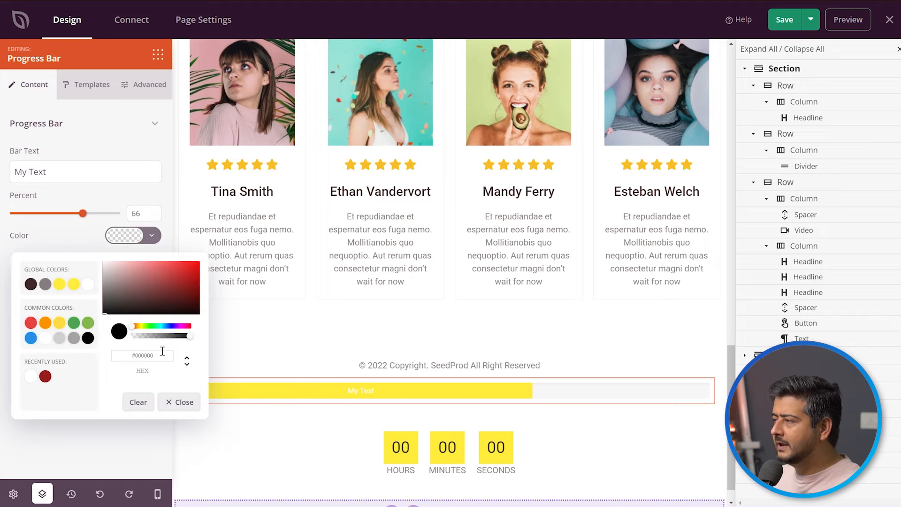
left_click_drag(190, 272, 175, 265)
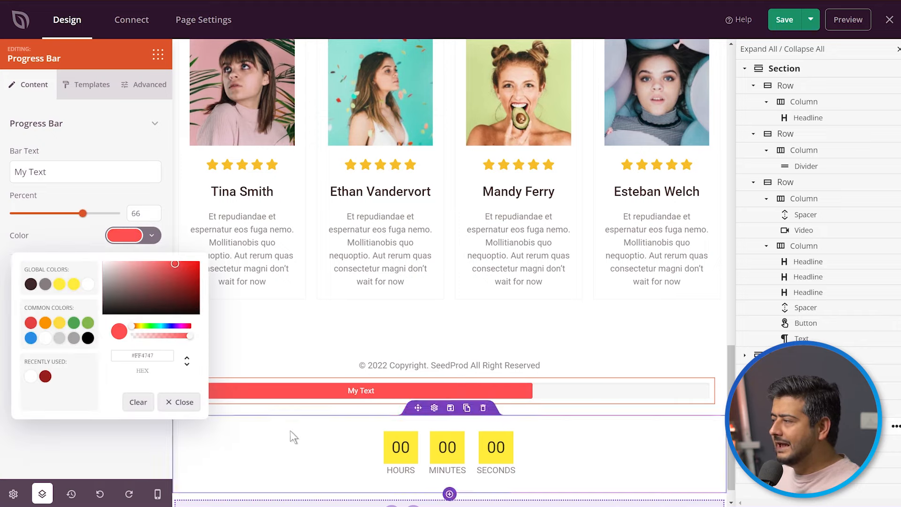
left_click(159, 56)
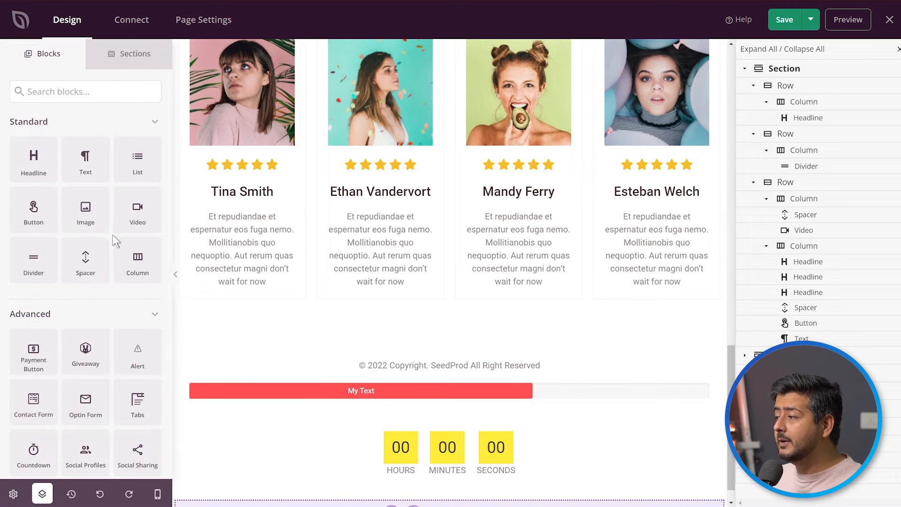
Search the blocks for "tes" and place a Testimonials block directly above the copyright line.
scroll(93, 235, "down", 6)
scroll(70, 238, "down", 2)
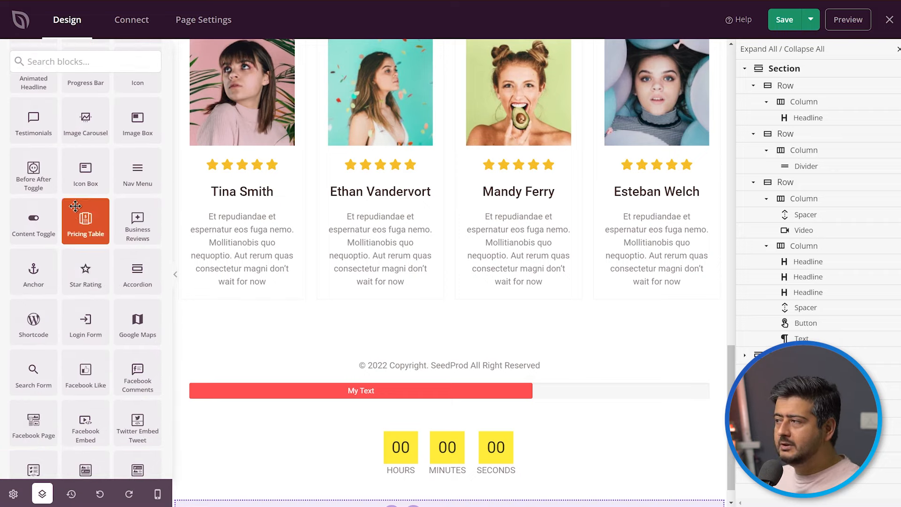
left_click(80, 68)
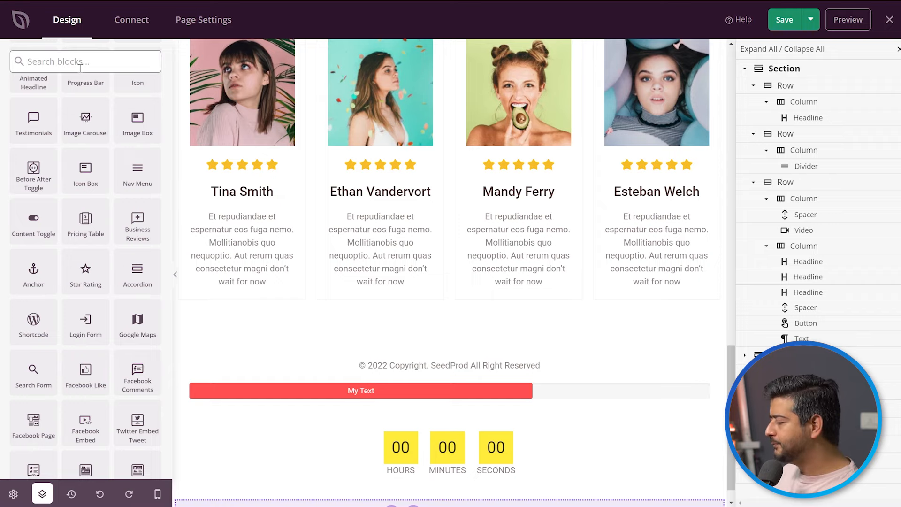
type("tes")
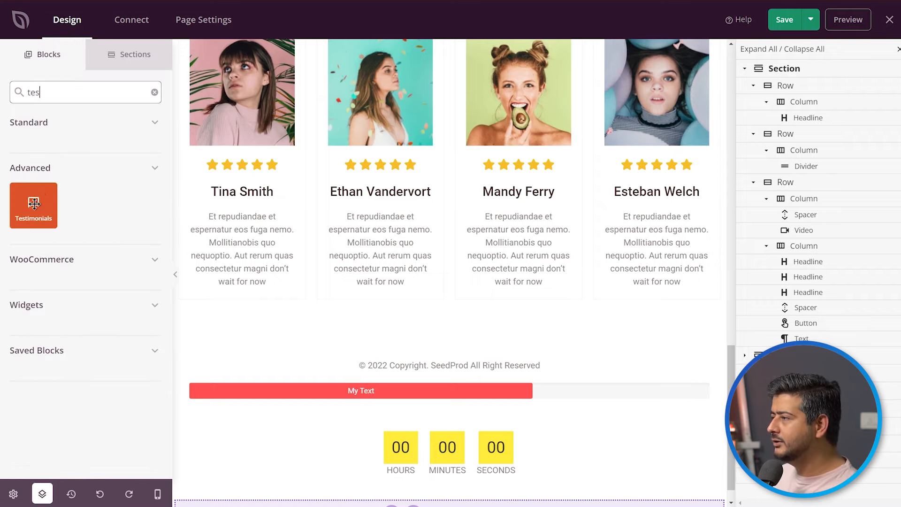
left_click_drag(34, 202, 449, 362)
scroll(486, 345, "down", 2)
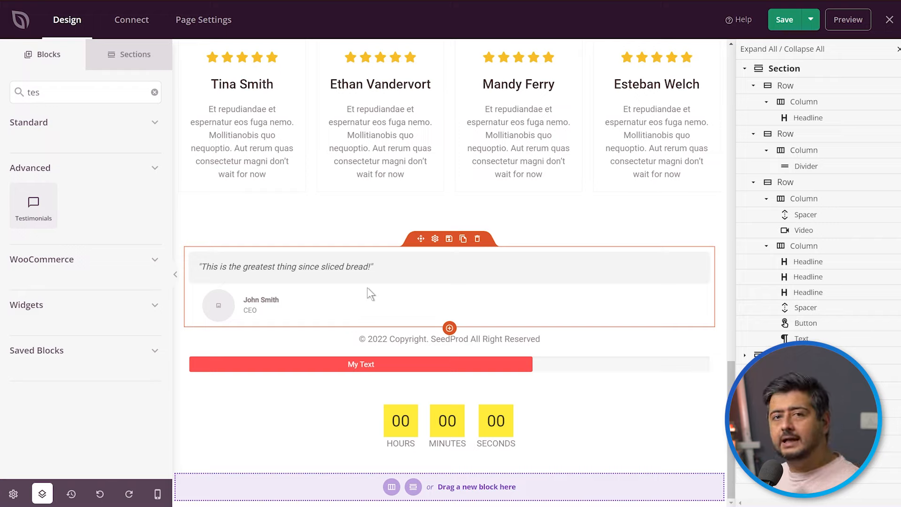
Add two more testimonials to the Testimonials block and step its carousel forward and back once.
left_click(394, 289)
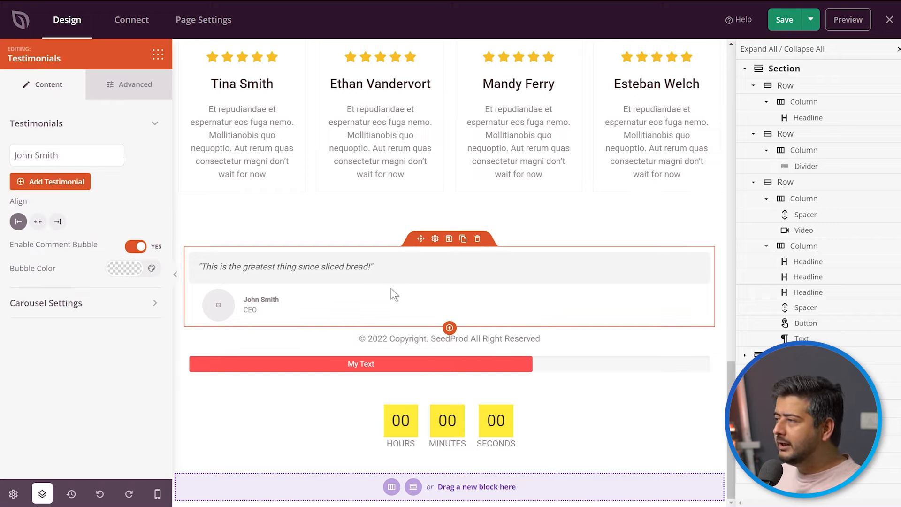
left_click(61, 183)
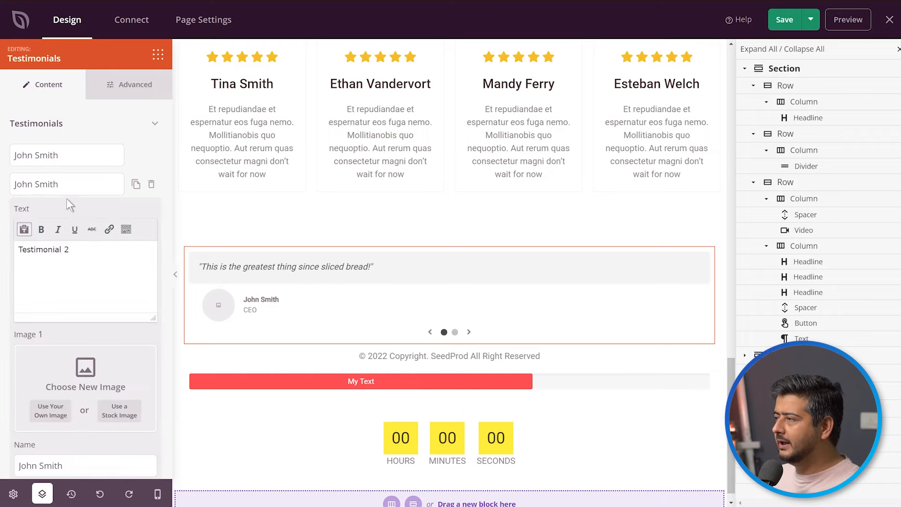
left_click(122, 185)
left_click(42, 210)
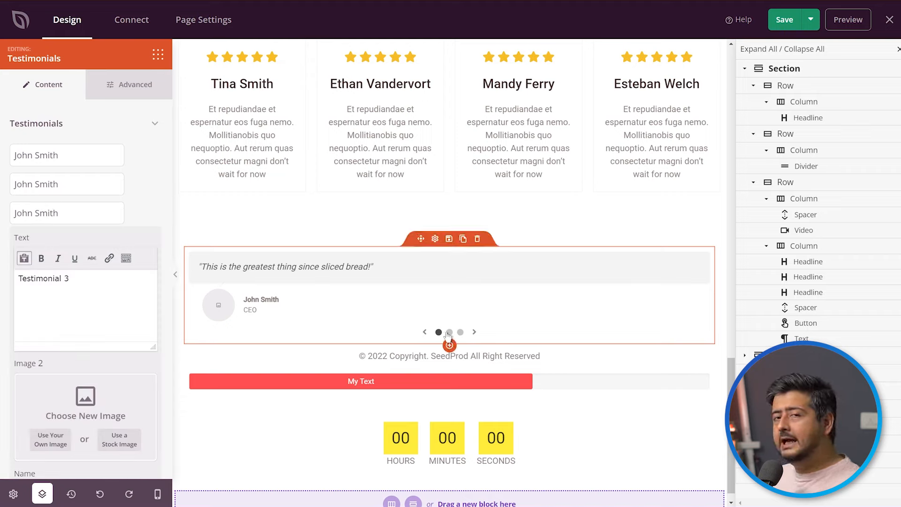
left_click(474, 332)
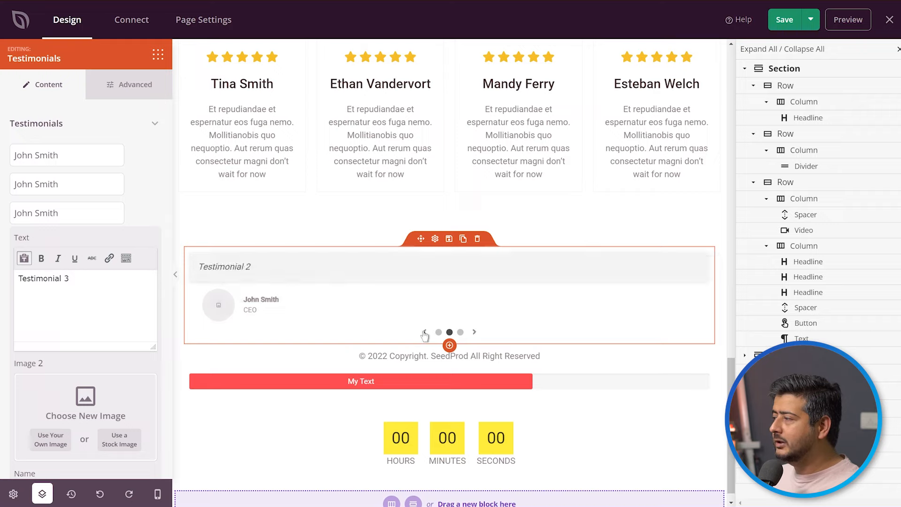
left_click(425, 332)
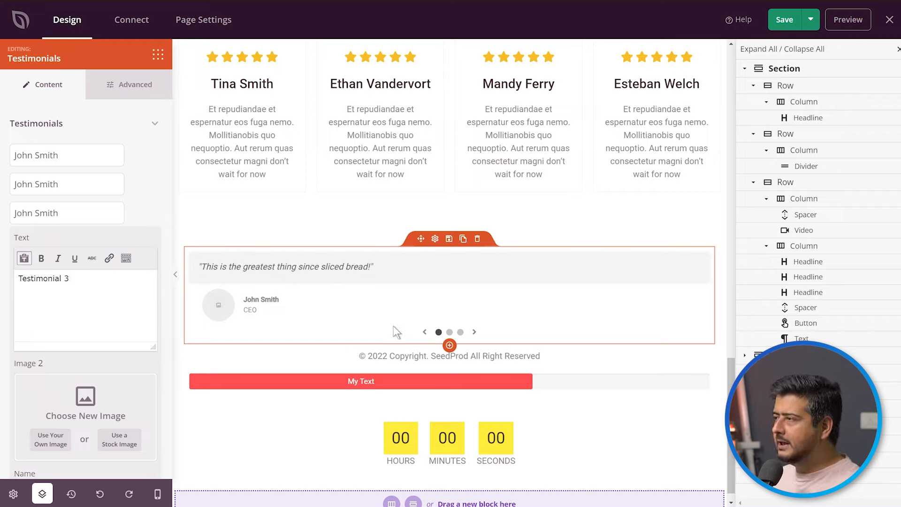
Give the first testimonial a stock image found by searching "man", choosing the curly-haired man with glasses and a patterned shirt.
mouse_move(51, 155)
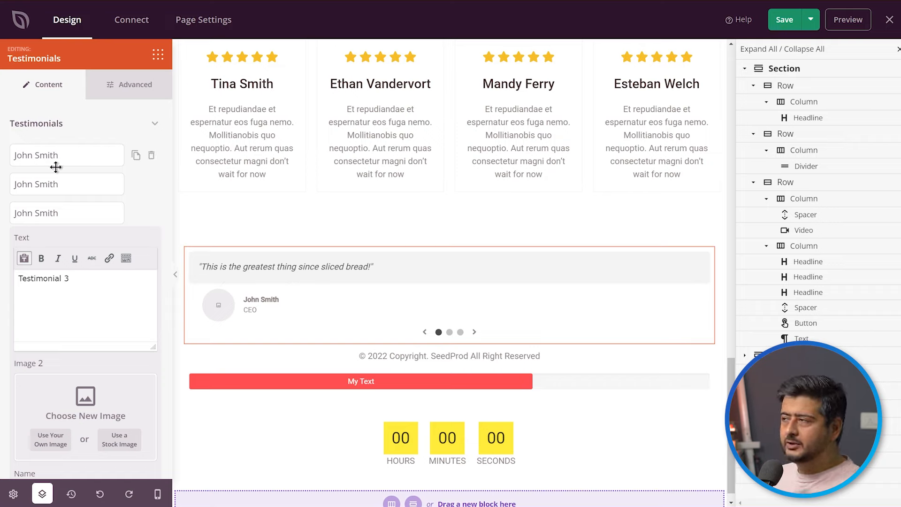
left_click(58, 184)
left_click(58, 184)
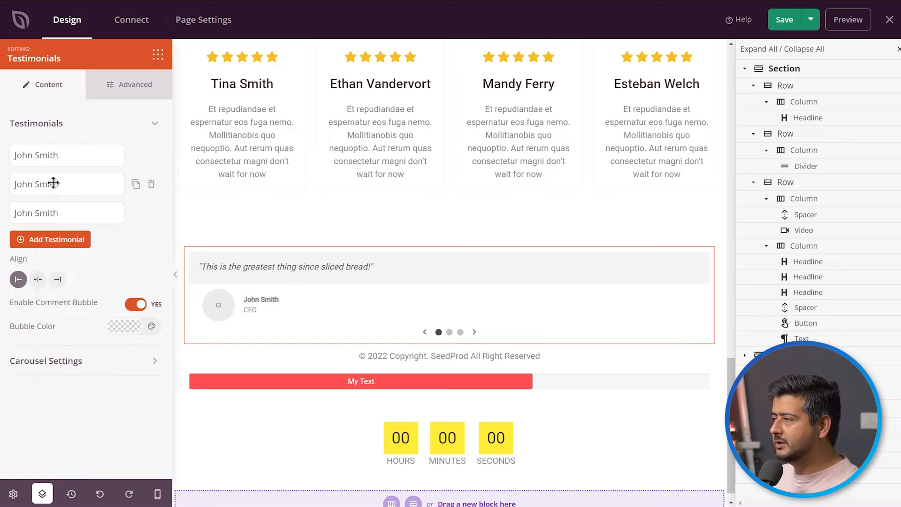
left_click(57, 183)
left_click(46, 155)
scroll(94, 274, "down", 3)
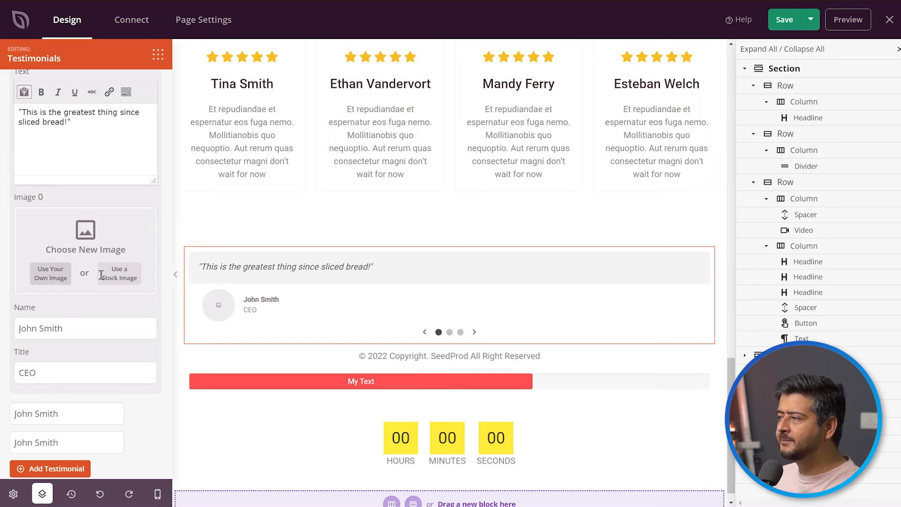
left_click(124, 277)
left_click(376, 254)
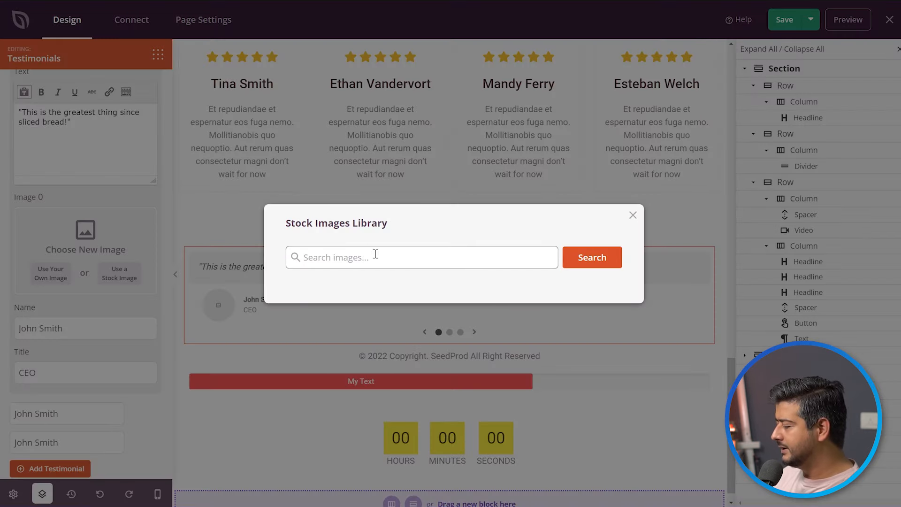
type("man")
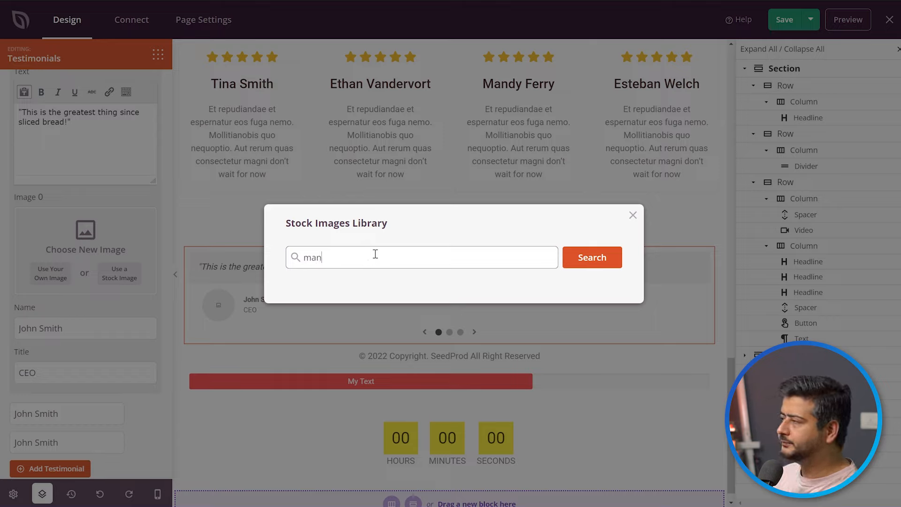
left_click(585, 263)
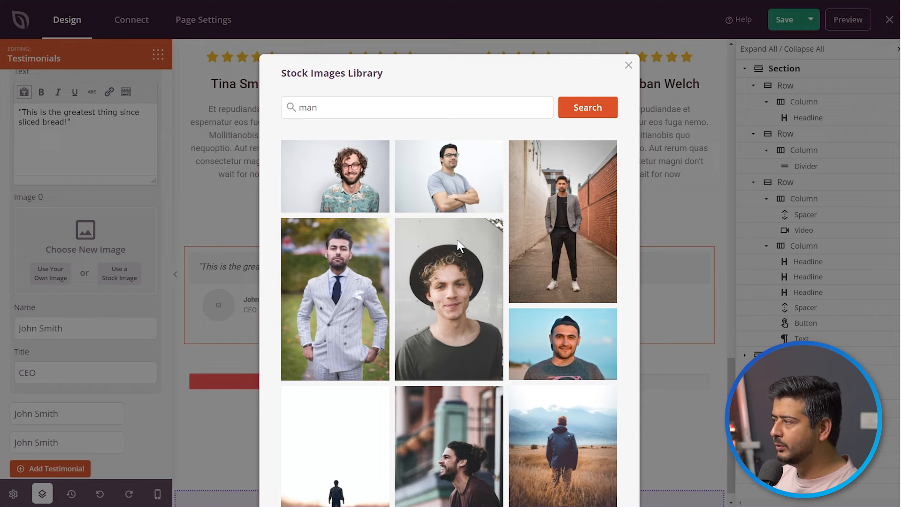
left_click(349, 175)
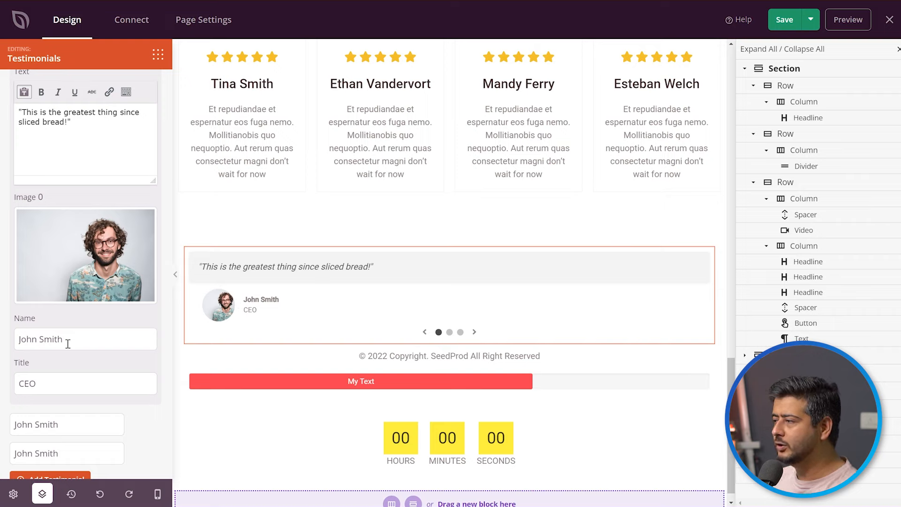
Replace the person's name in the second testimonial and set its title to CMO.
scroll(91, 326, "up", 3)
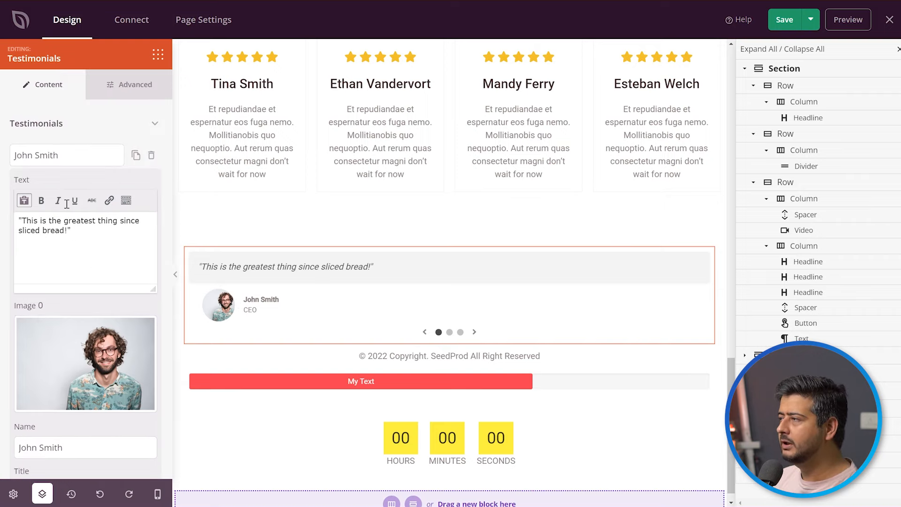
scroll(70, 263, "down", 5)
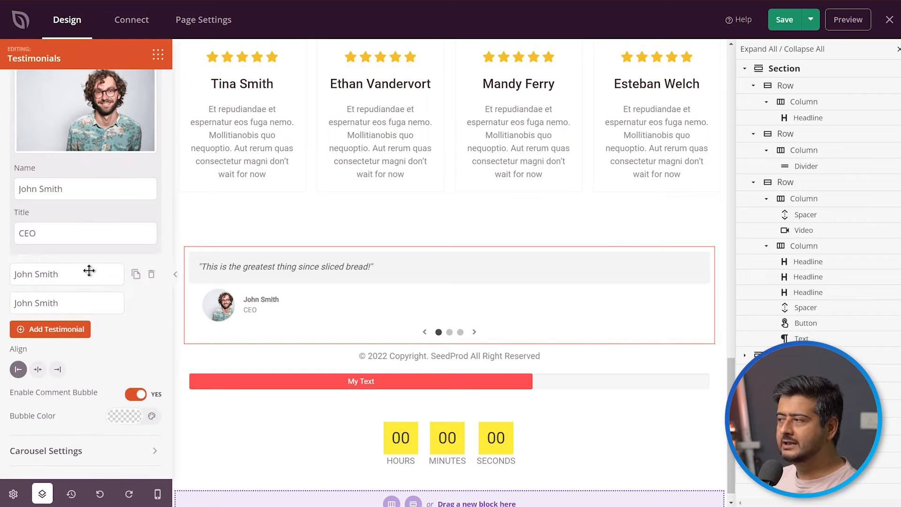
left_click(89, 271)
left_click_drag(69, 218, 14, 219)
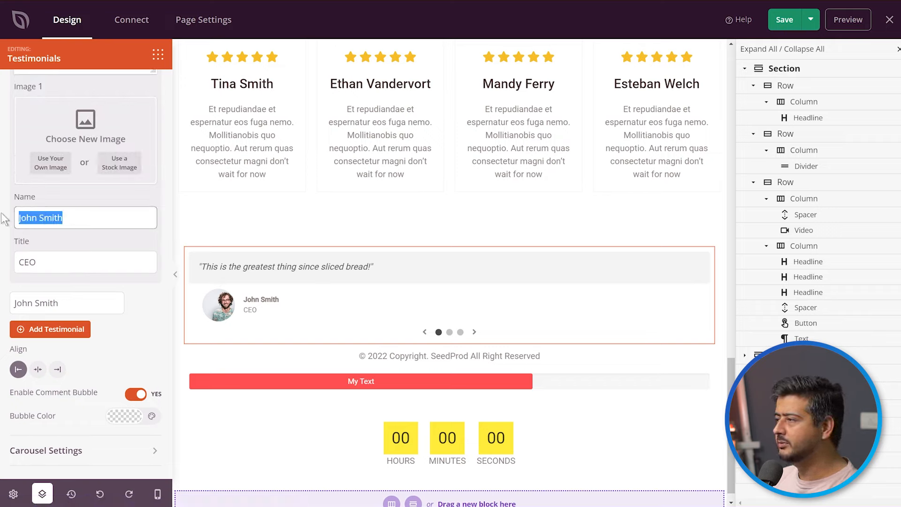
type("Jane Smith")
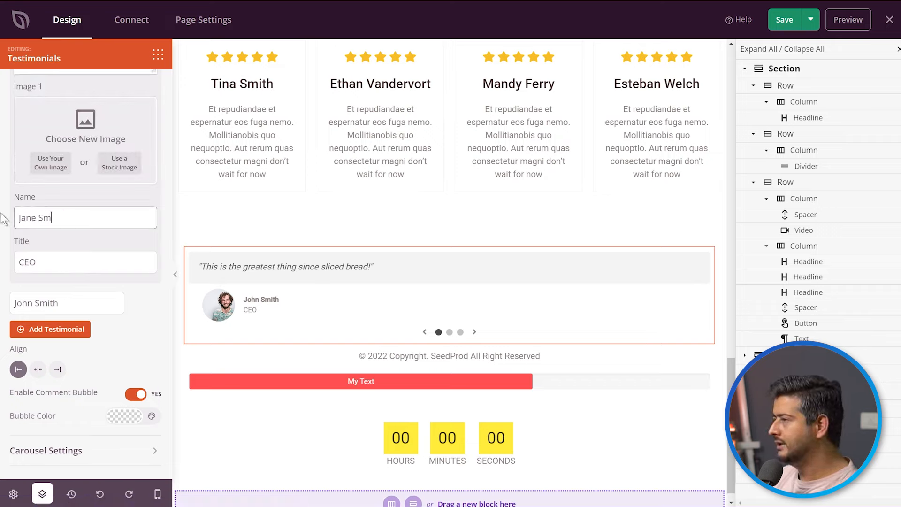
double_click(26, 262)
type("CMO")
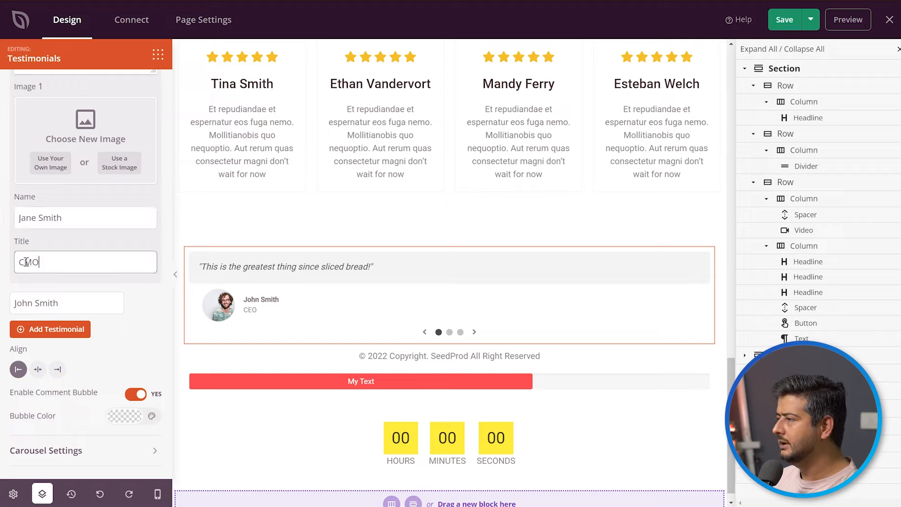
Give the second testimonial a stock image found by searching "woman", choosing the woman at the round white table, and show it in the carousel.
scroll(88, 300, "up", 5)
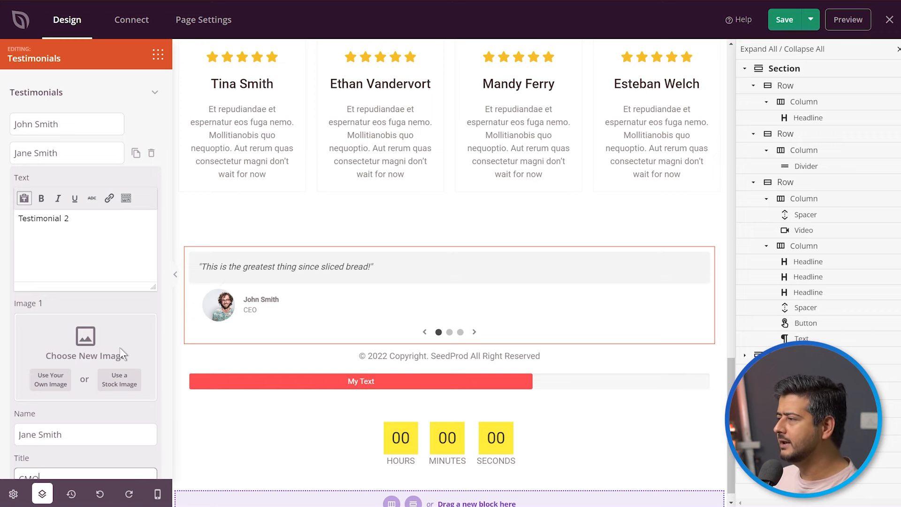
left_click(118, 386)
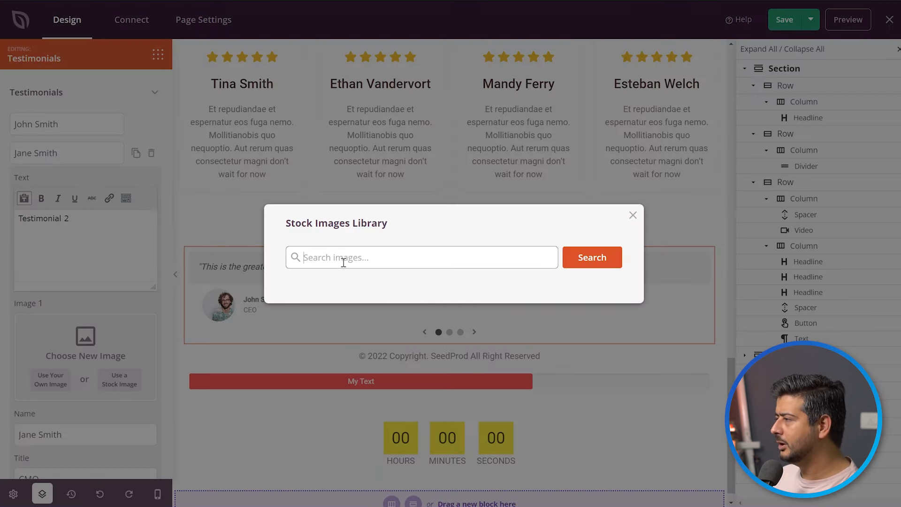
type("woman")
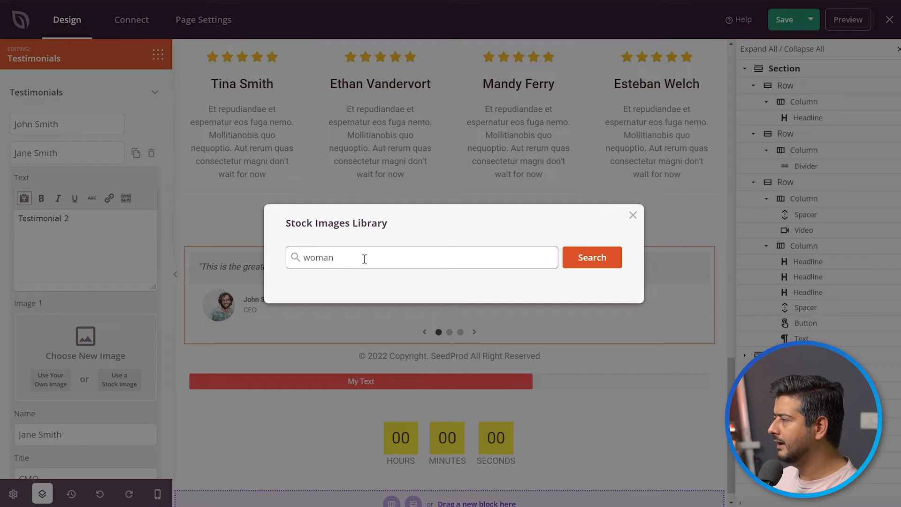
left_click(586, 270)
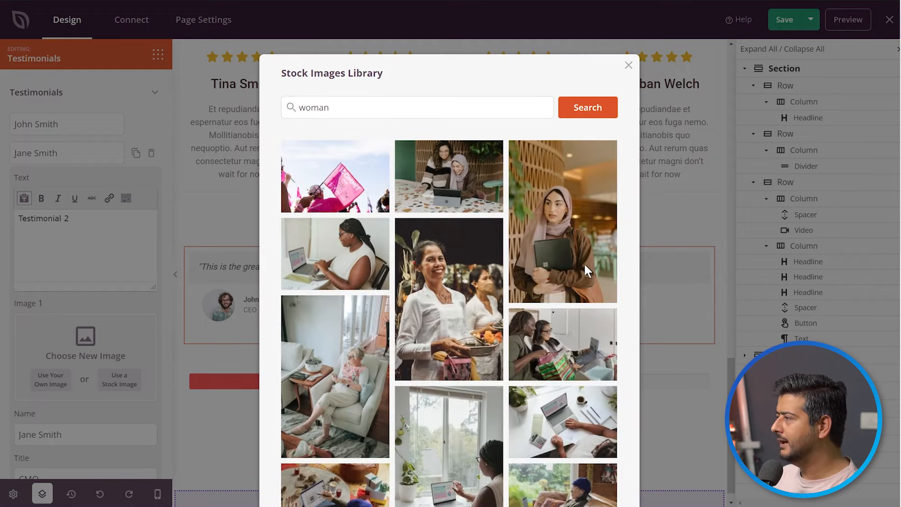
scroll(528, 324, "down", 10)
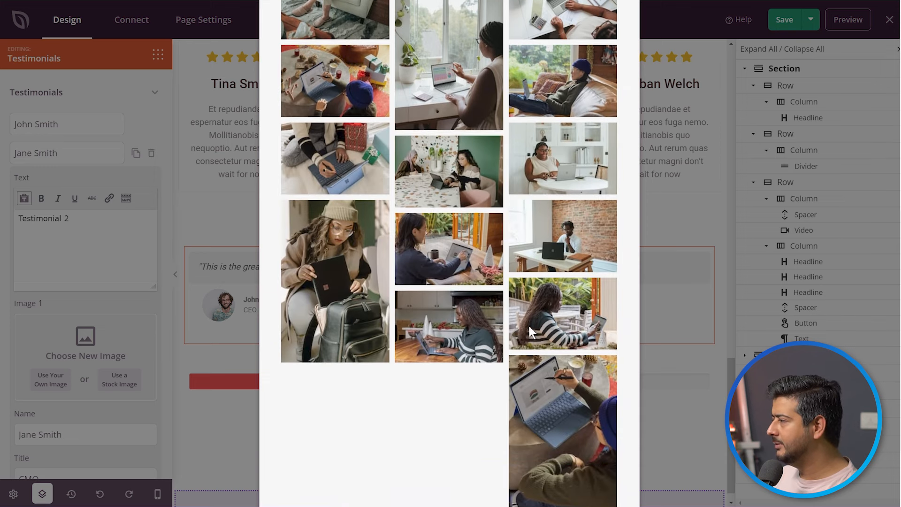
scroll(494, 350, "down", 2)
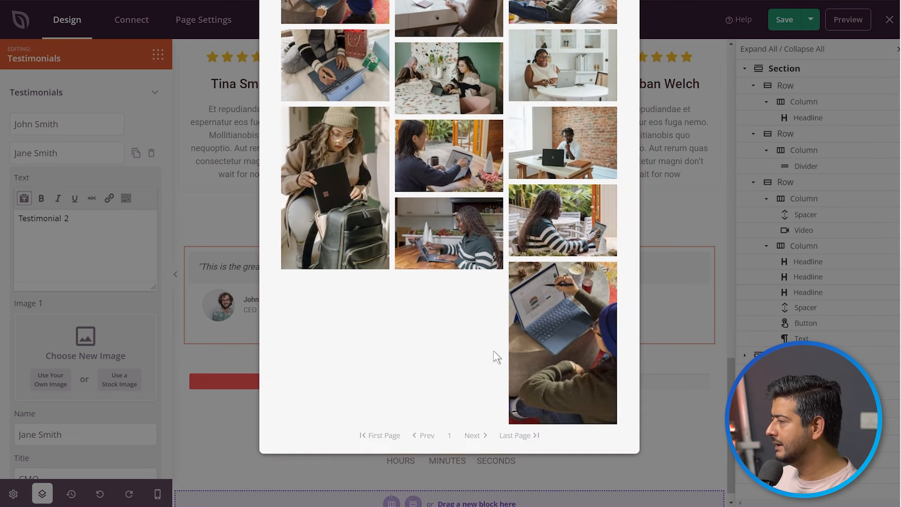
scroll(493, 350, "up", 5)
left_click(550, 281)
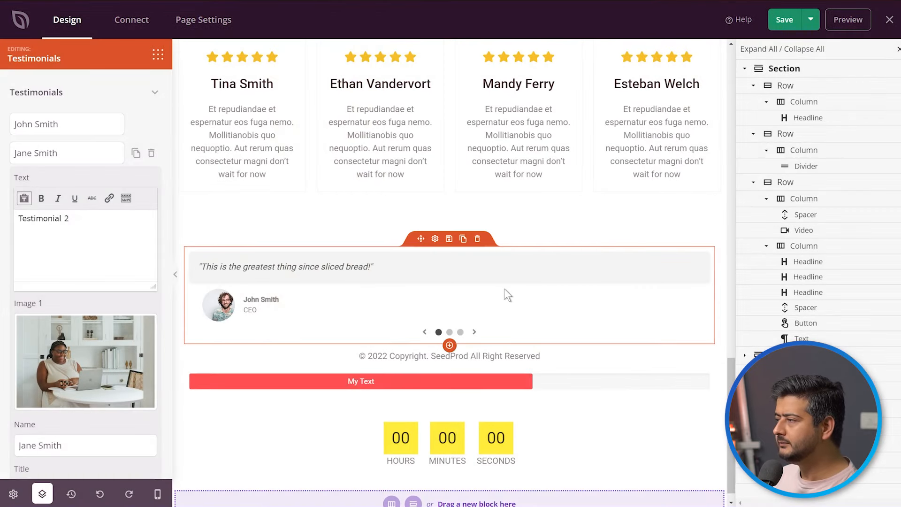
left_click(475, 332)
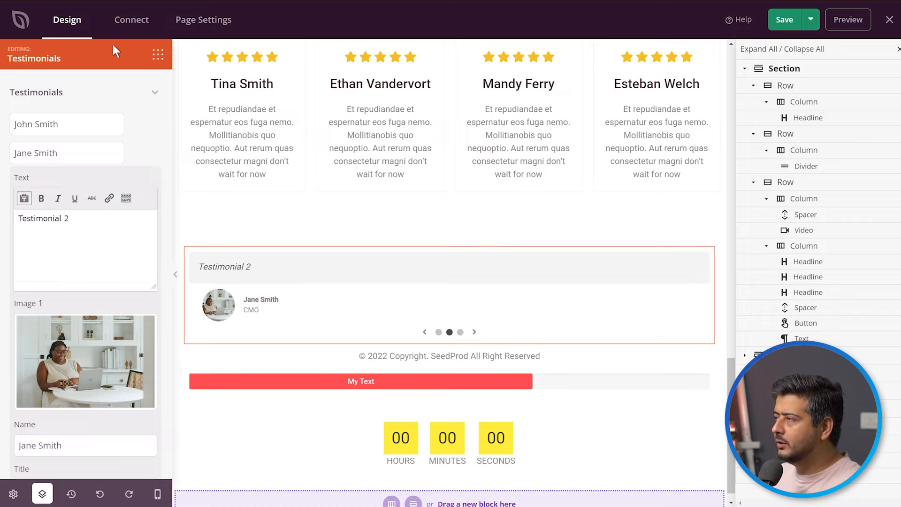
Clear the block search and delete the Testimonials block above the copyright line.
left_click(158, 57)
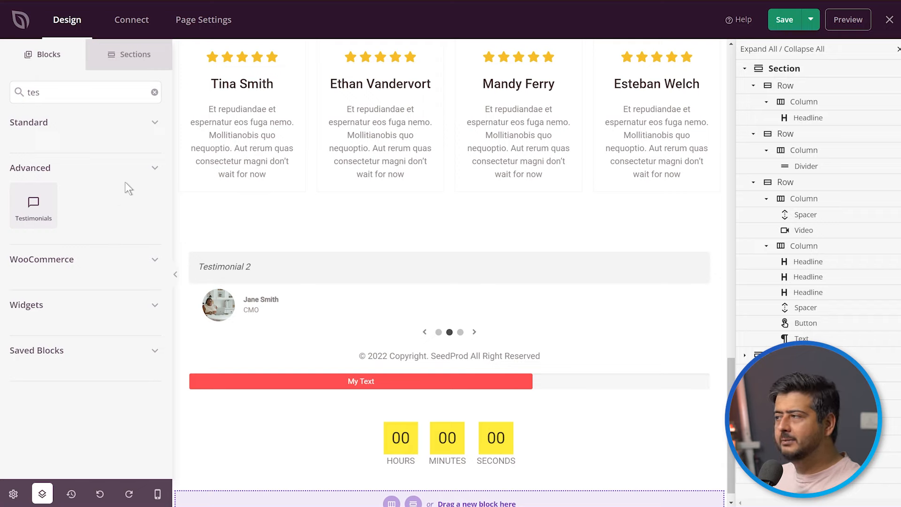
left_click(154, 91)
scroll(76, 279, "down", 10)
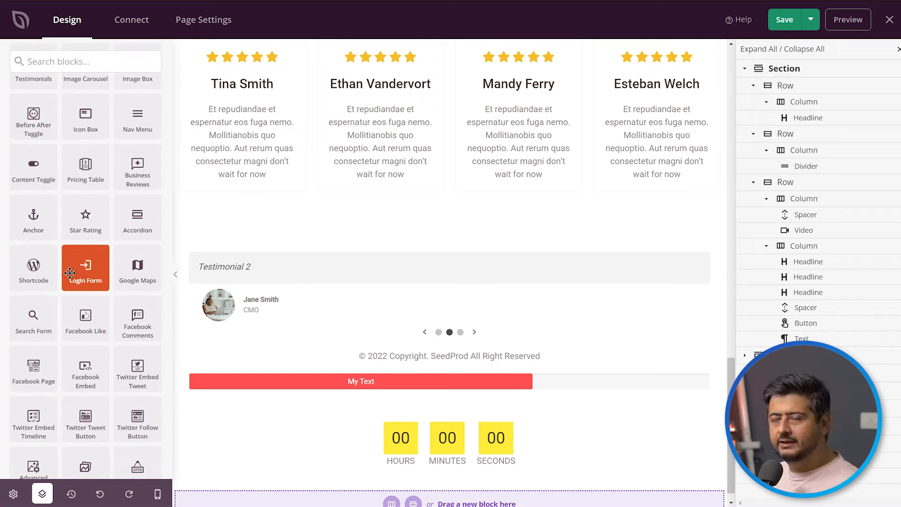
mouse_move(516, 339)
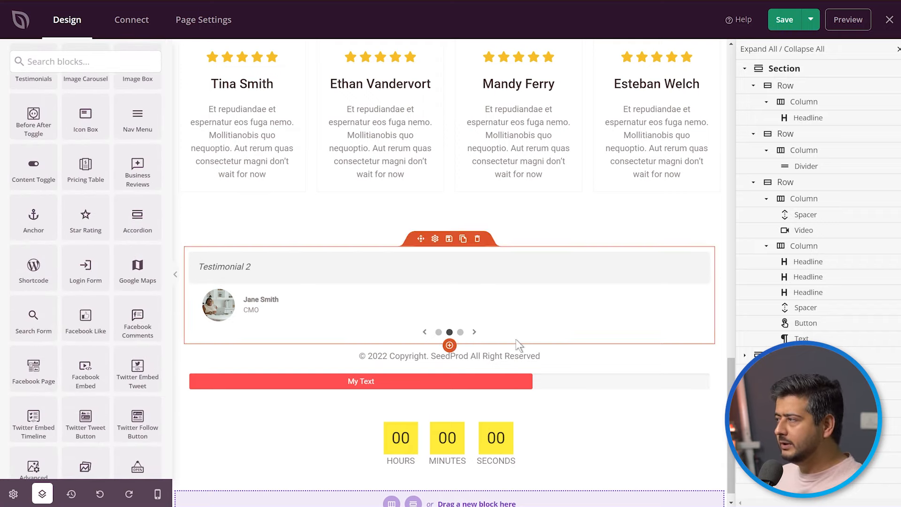
left_click(479, 240)
left_click(430, 274)
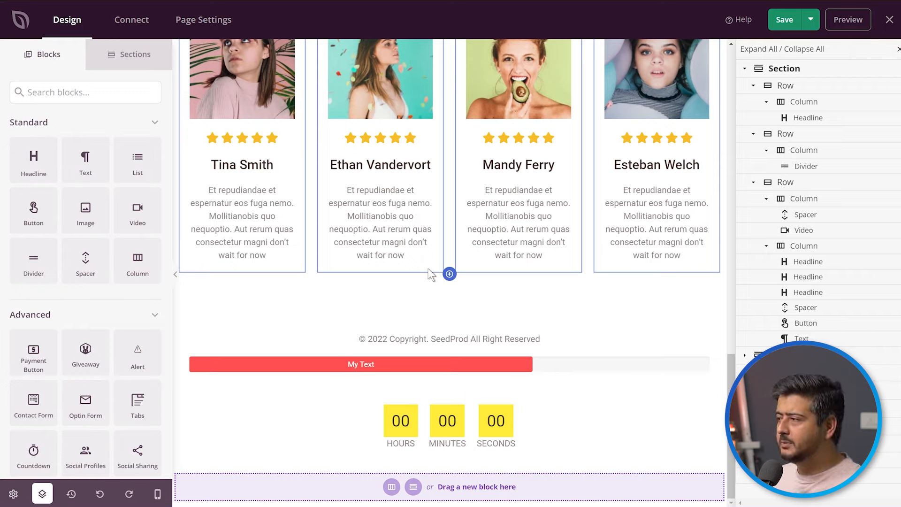
Open the webcast registration button's settings at its link field and close the page structure outline.
scroll(446, 375, "up", 10)
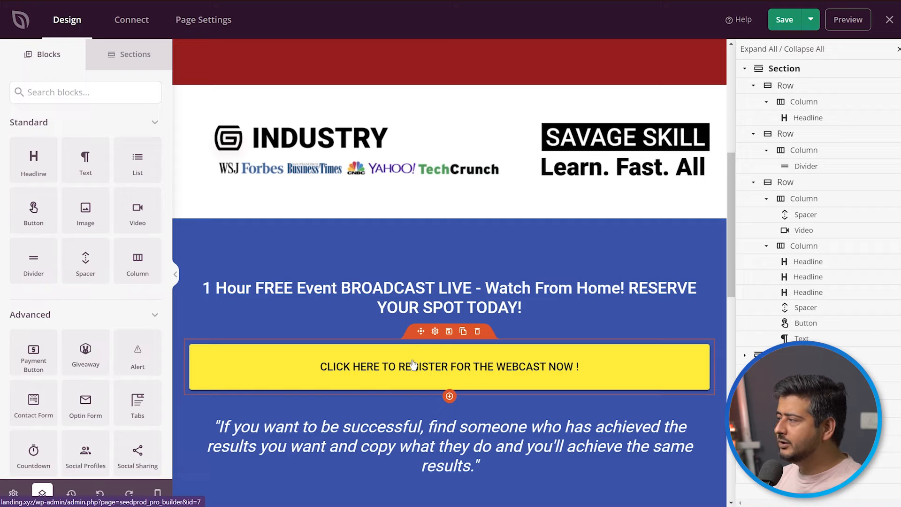
left_click(412, 364)
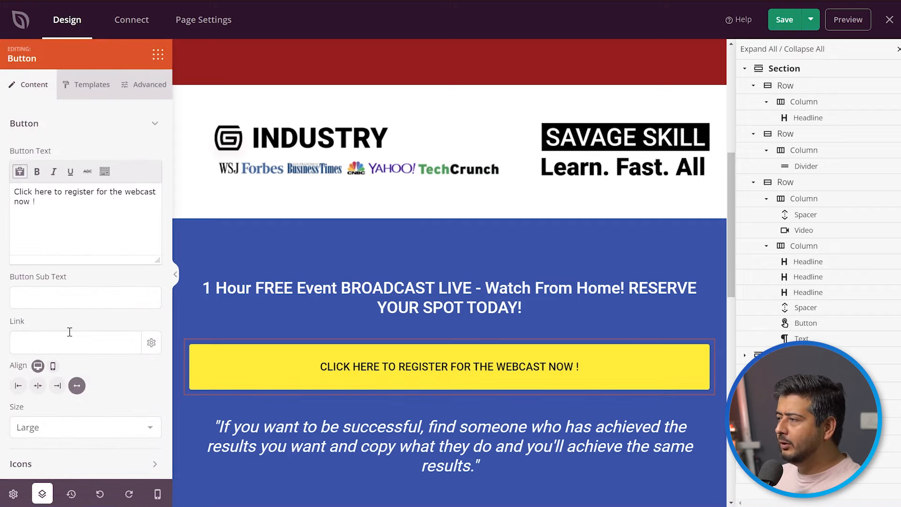
left_click(58, 343)
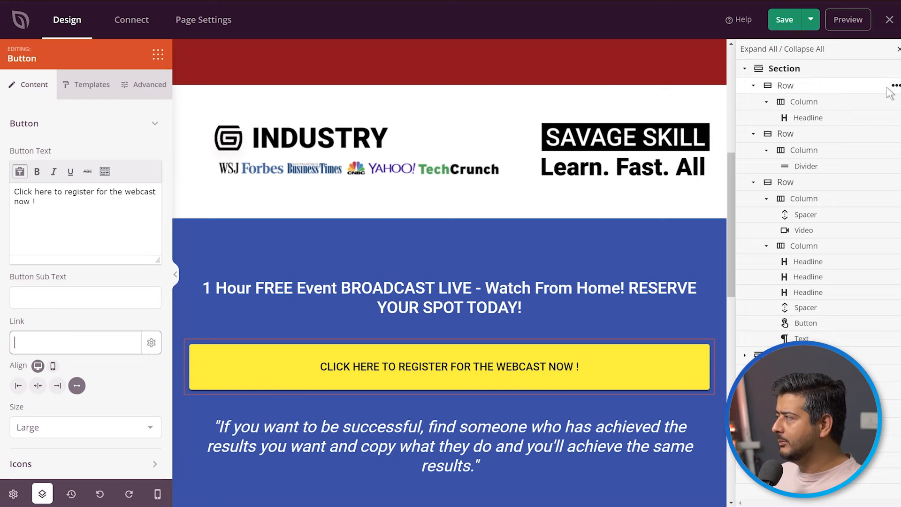
left_click(899, 49)
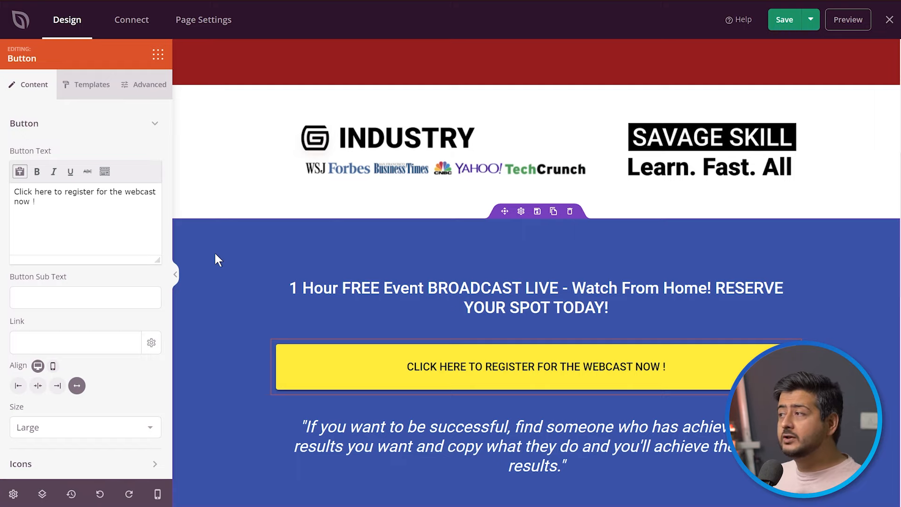
Change the global color for buttons to mint green, #2FFFBA.
left_click(13, 494)
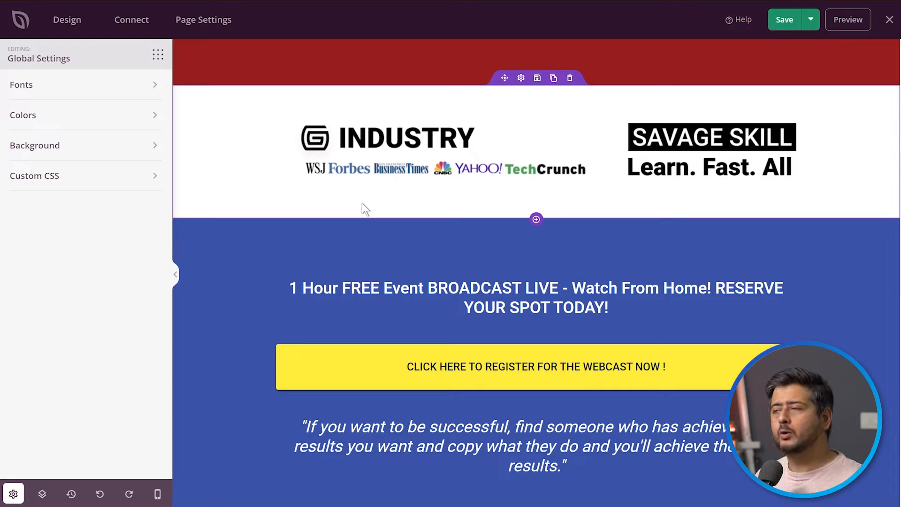
left_click(104, 91)
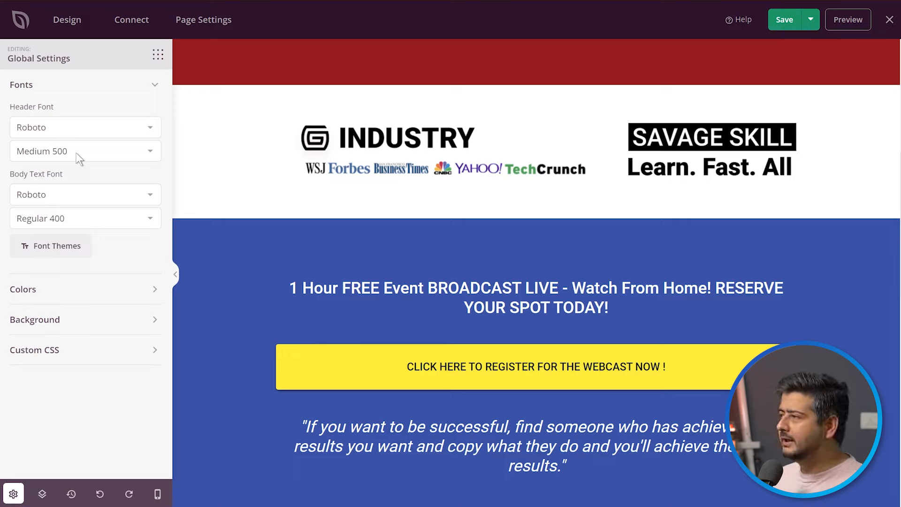
left_click(72, 300)
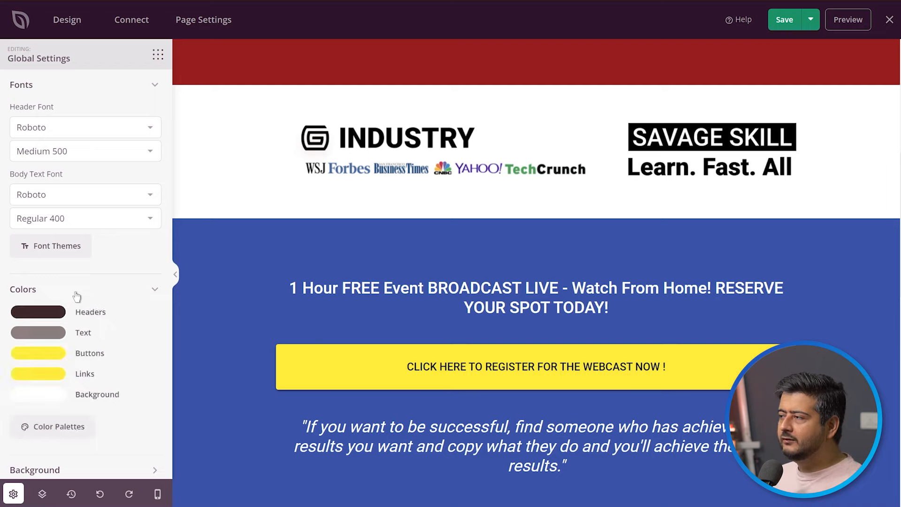
scroll(93, 285, "down", 1)
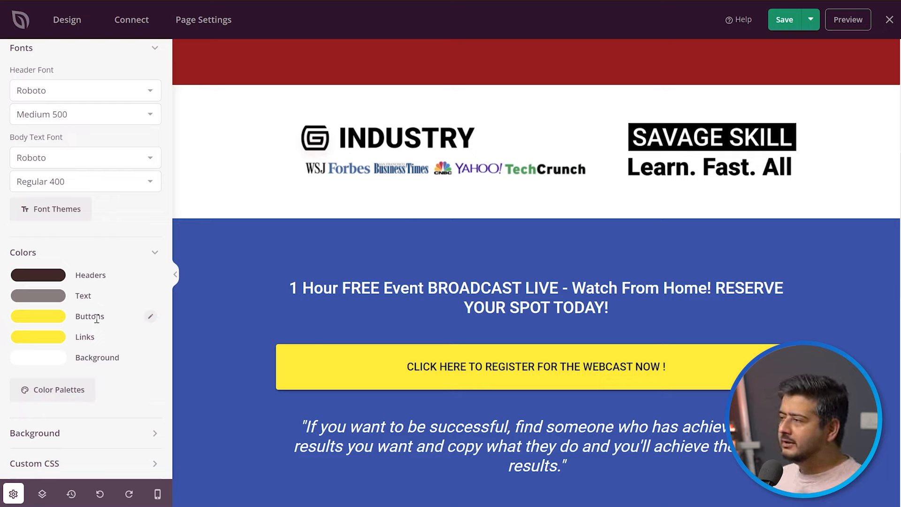
left_click(51, 325)
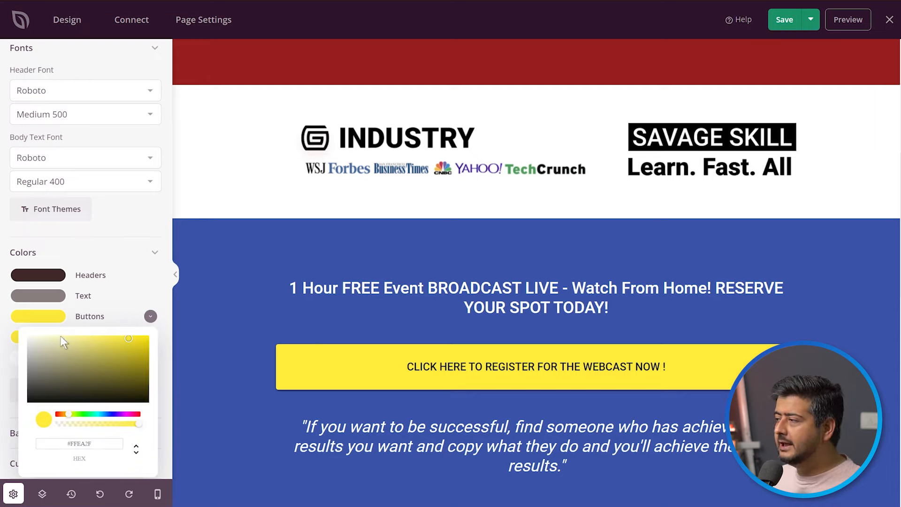
left_click_drag(86, 415, 94, 416)
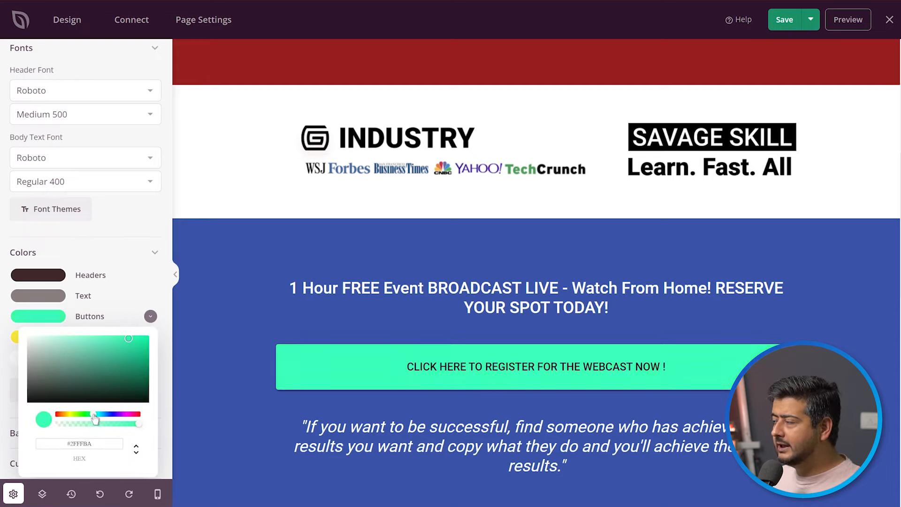
left_click(132, 230)
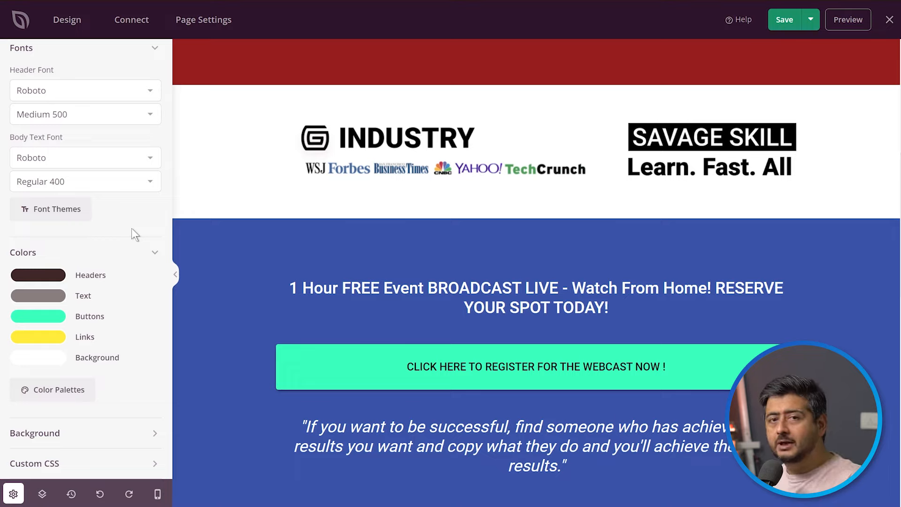
Examine the webcast registration button's advanced styles and the global color and background settings.
left_click(294, 364)
left_click(134, 82)
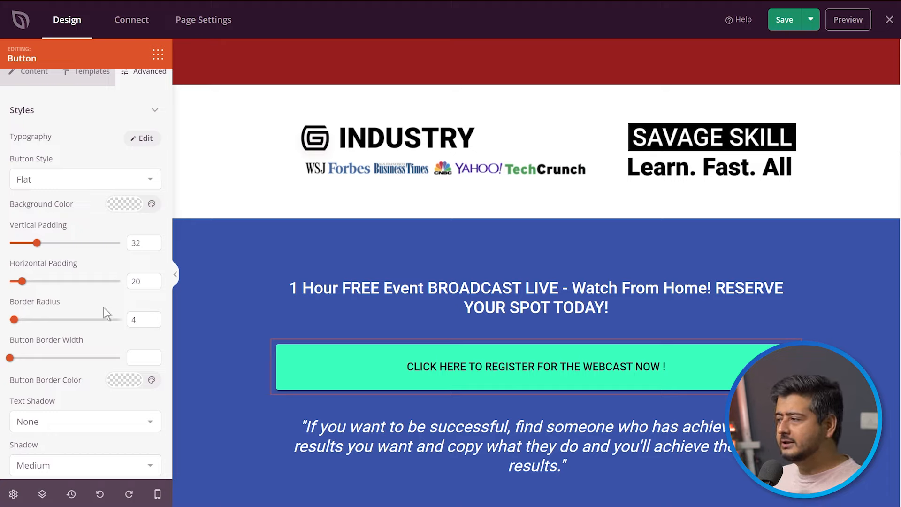
left_click(13, 494)
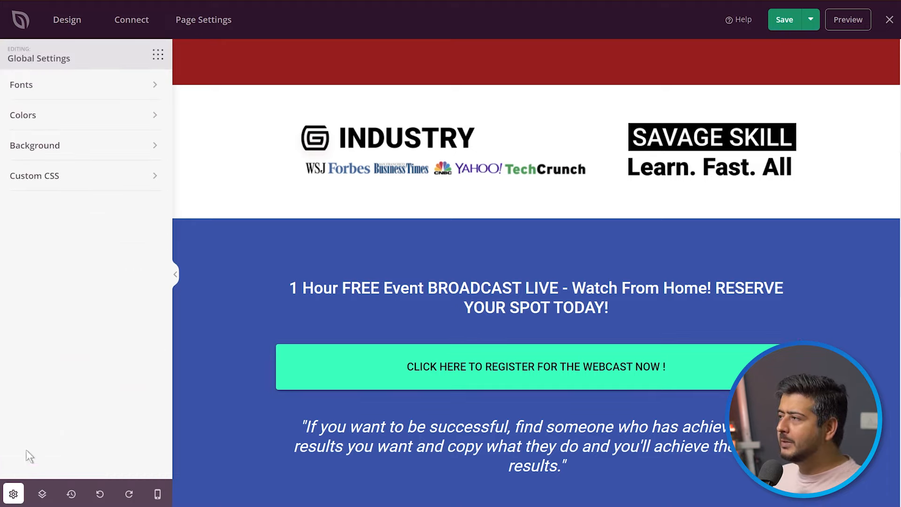
left_click(58, 117)
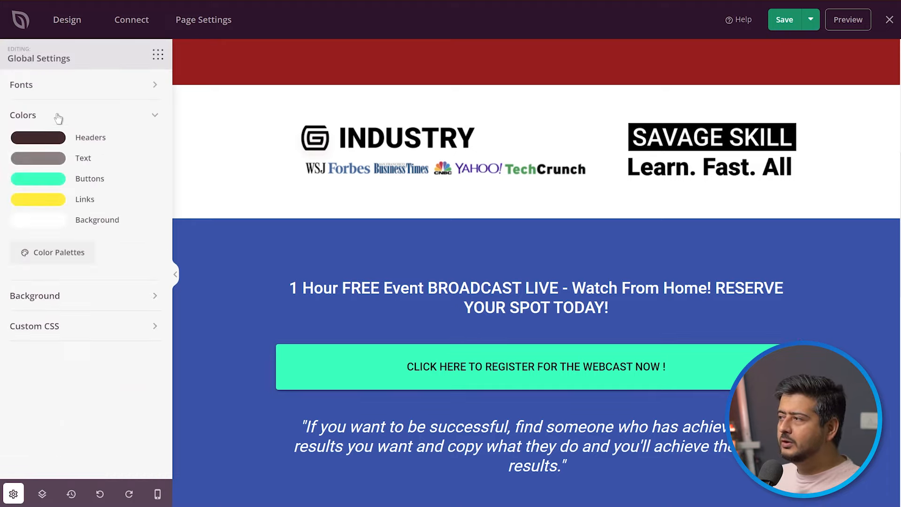
left_click(56, 295)
left_click(55, 296)
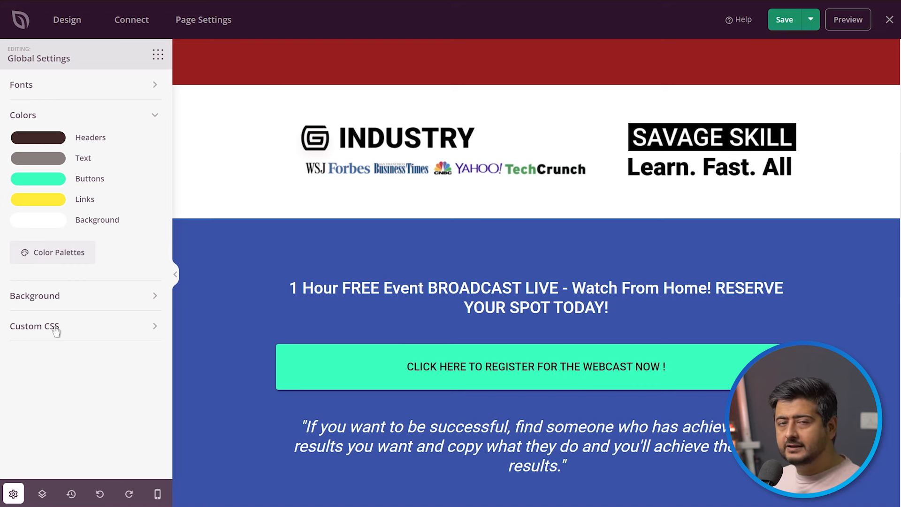
Set the solid background color of the hero section containing the video to purple, #6C46B7.
scroll(436, 342, "up", 5)
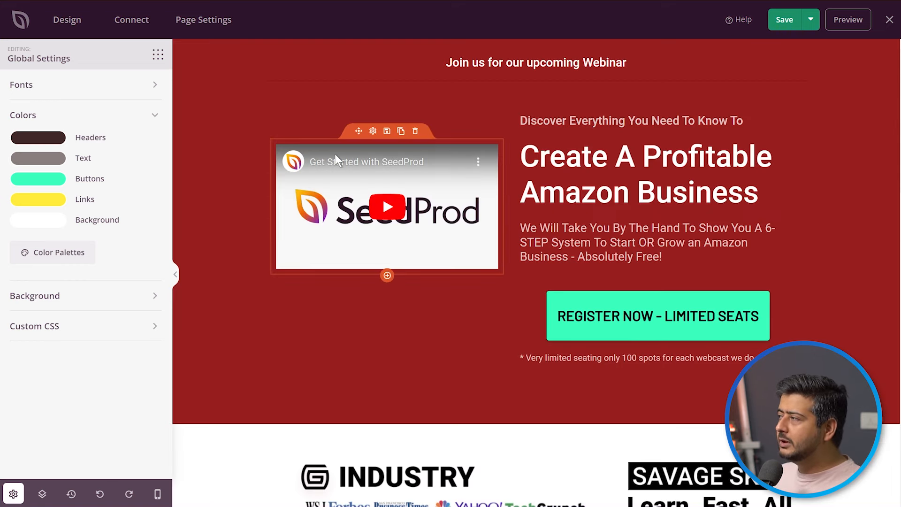
left_click(221, 187)
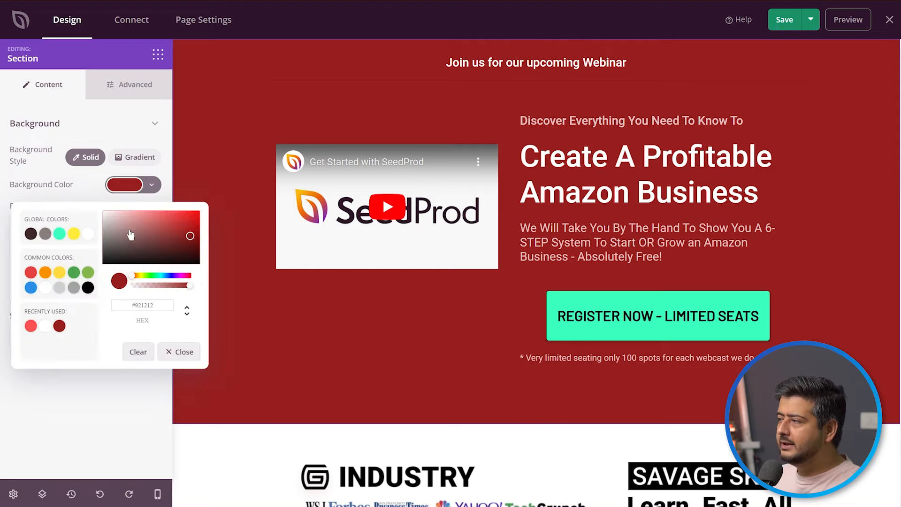
mouse_move(159, 240)
left_mouse_down()
mouse_move(145, 226)
mouse_move(155, 234)
mouse_move(164, 228)
left_mouse_up()
left_click(151, 356)
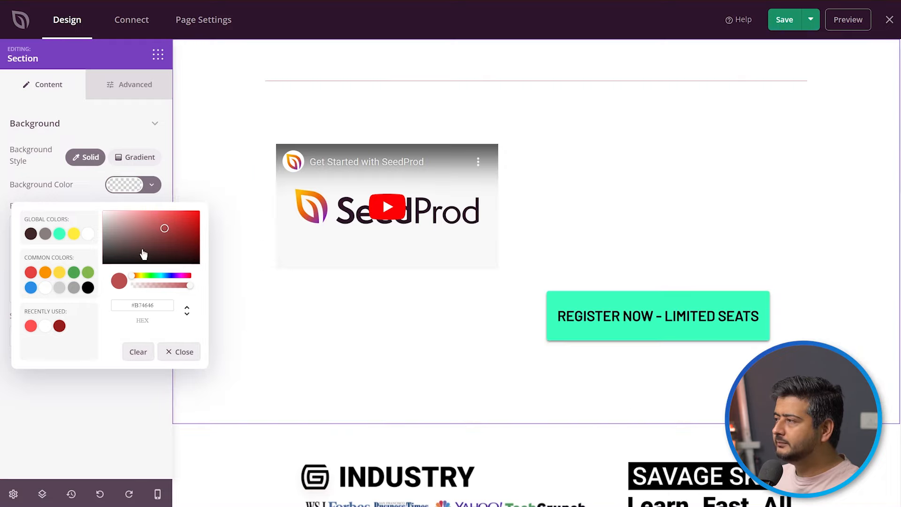
left_click_drag(168, 278, 175, 279)
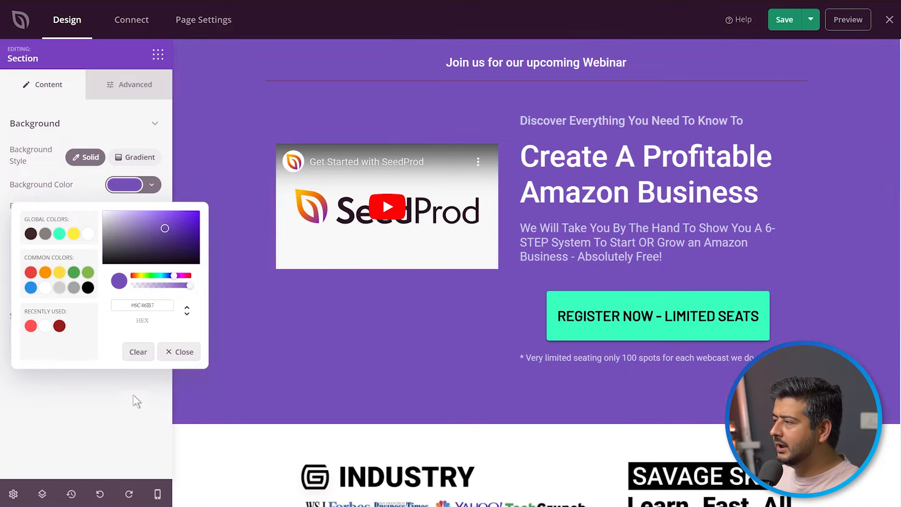
left_click(161, 356)
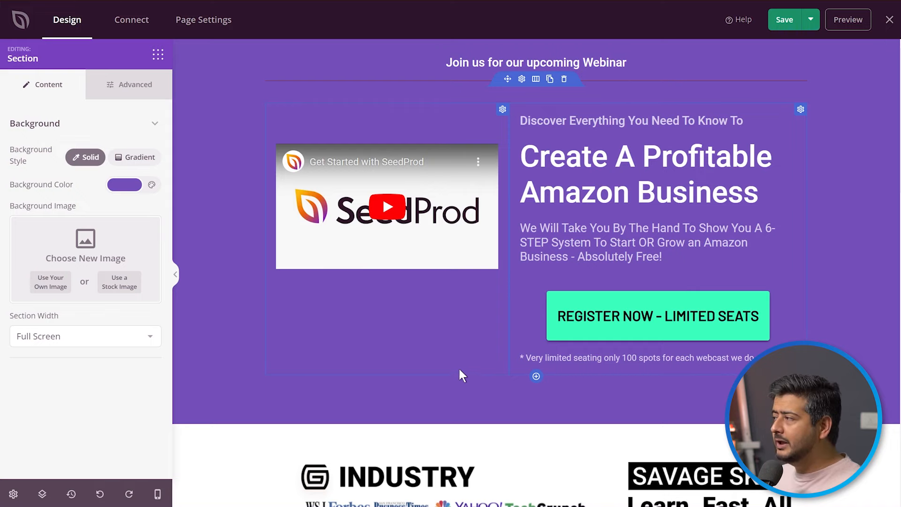
Review the rest of the landing page down to the testimonials, check the global settings categories and return to the block library.
scroll(429, 322, "down", 5)
scroll(435, 328, "down", 4)
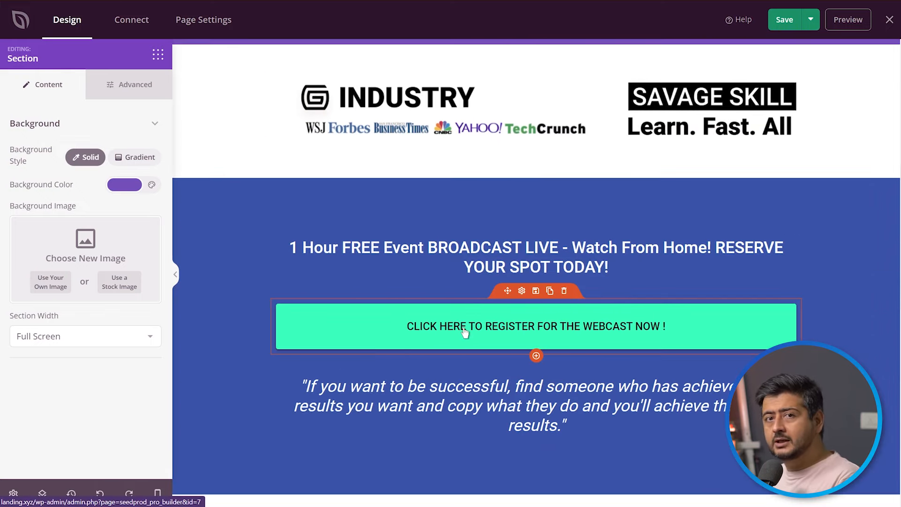
scroll(464, 331, "down", 10)
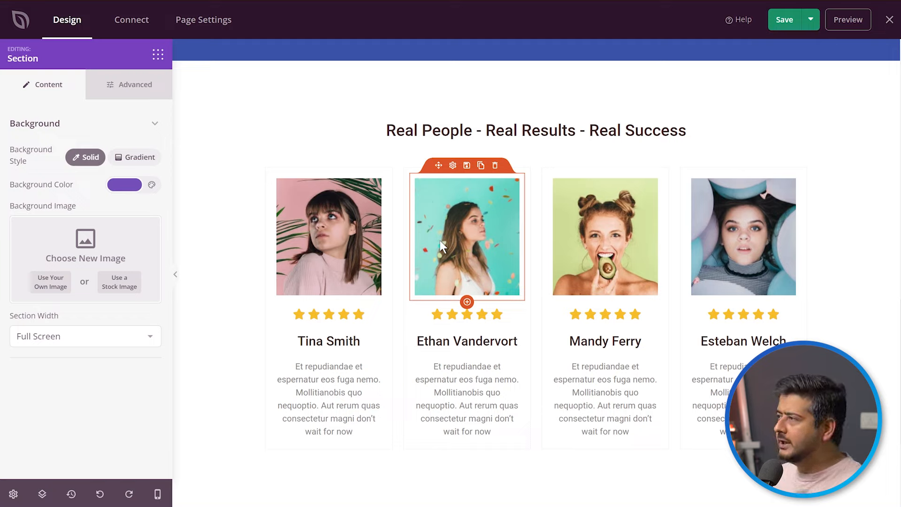
left_click(11, 495)
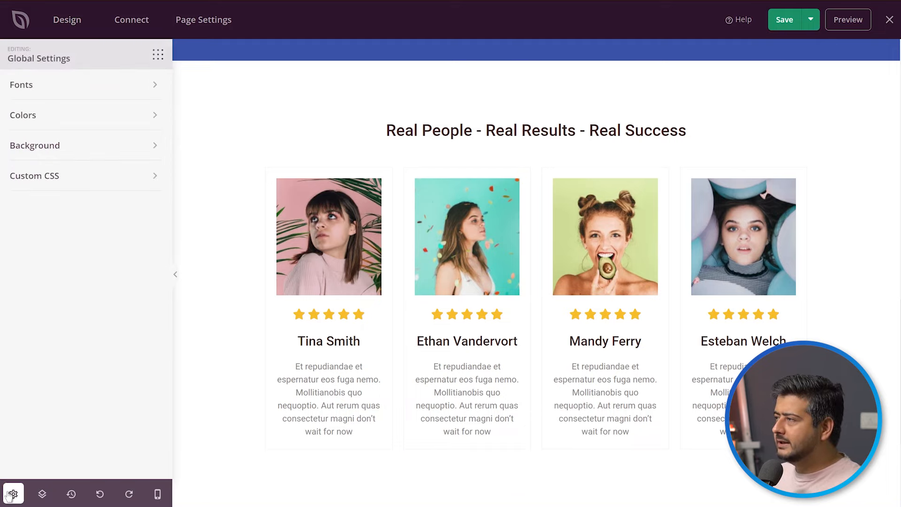
left_click(158, 55)
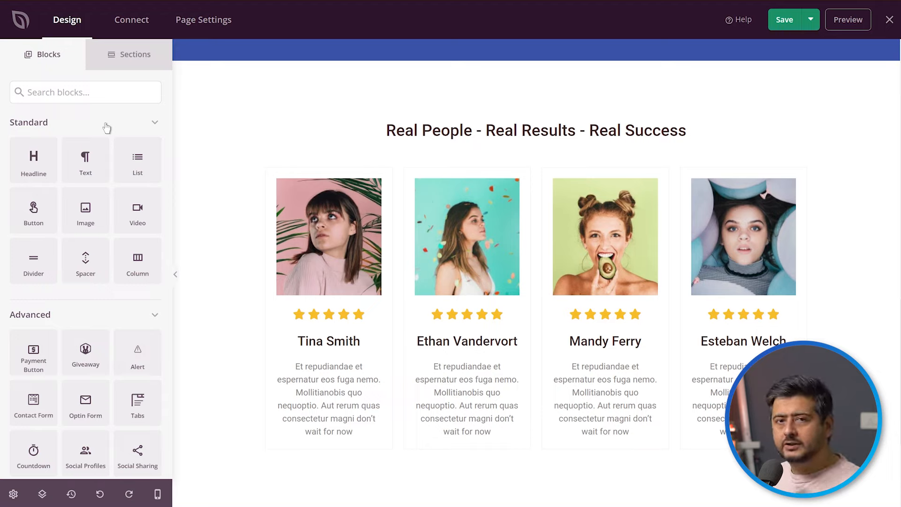
Examine the email marketing and other integrations available for the page, including the account connection option for ActiveCampaign.
left_click(133, 24)
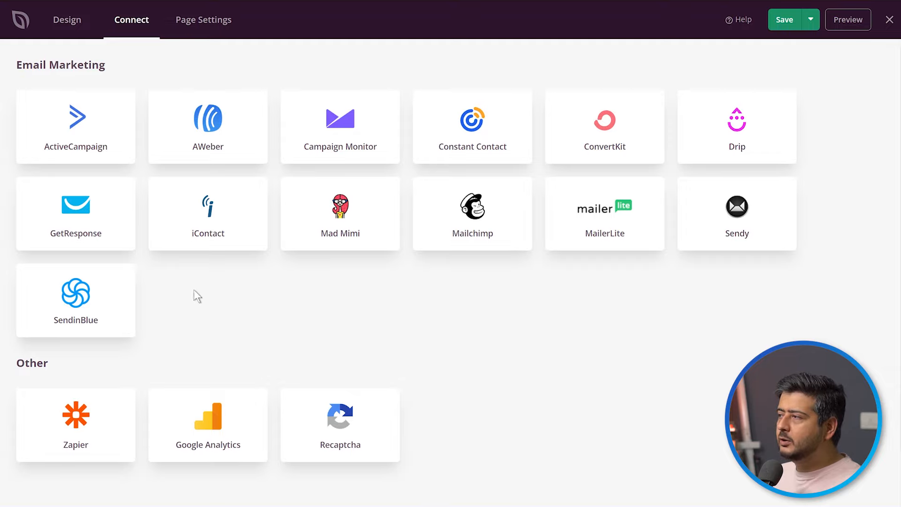
mouse_move(75, 144)
left_click(79, 121)
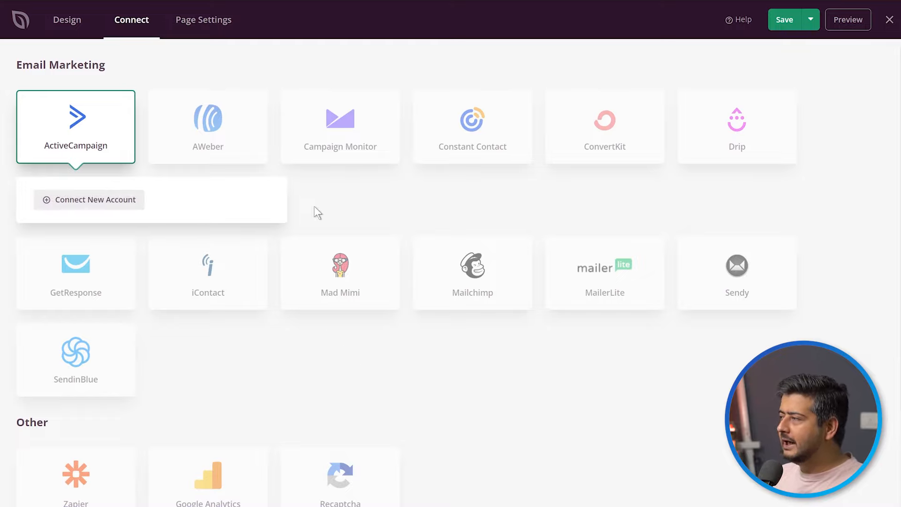
mouse_move(748, 137)
mouse_move(327, 133)
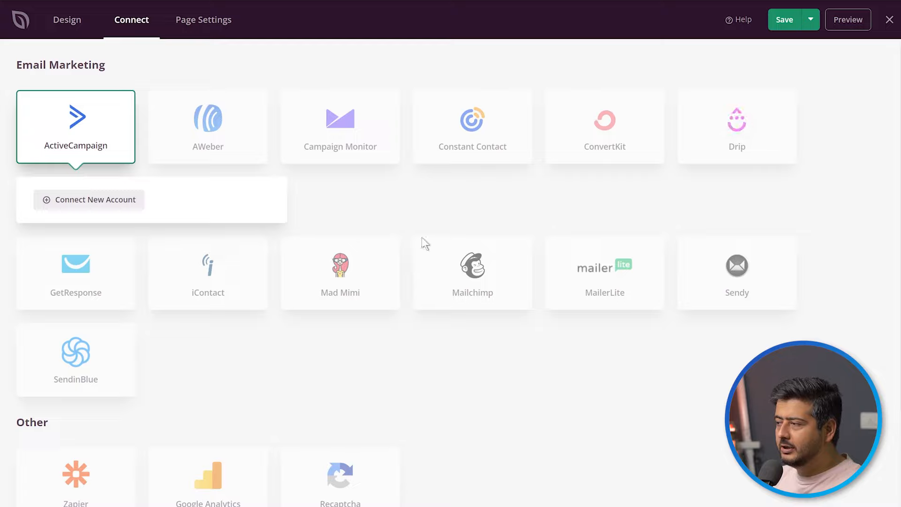
scroll(399, 254, "down", 3)
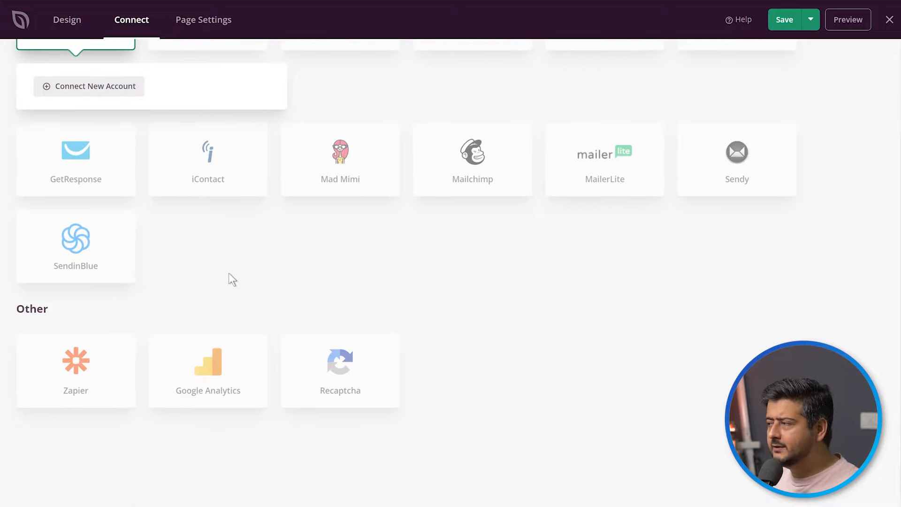
mouse_move(211, 392)
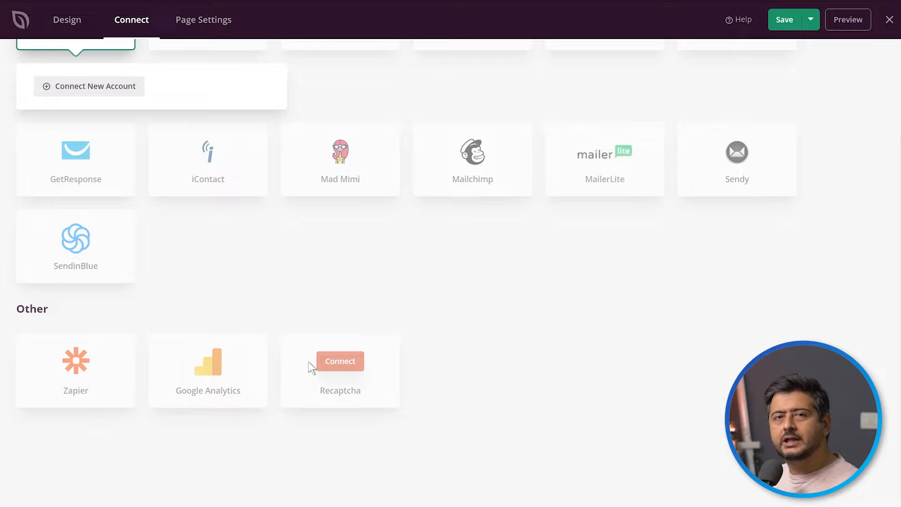
scroll(316, 347, "up", 2)
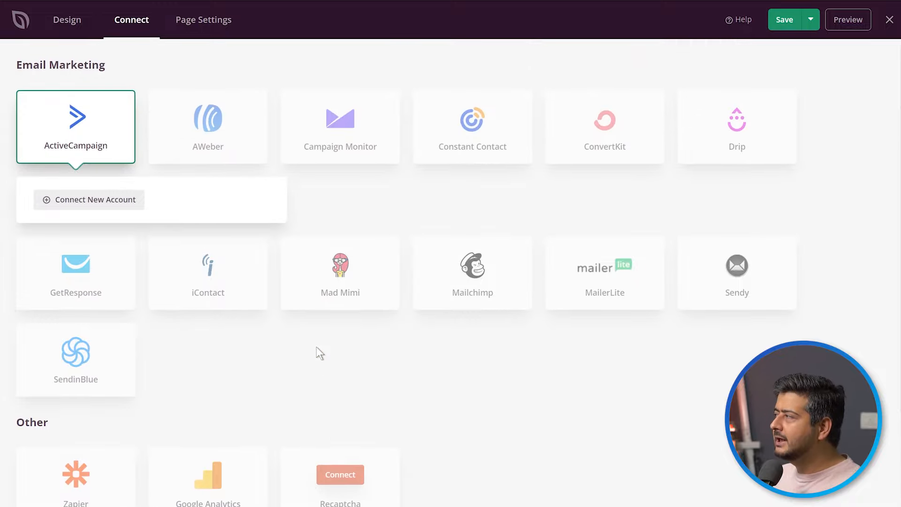
Examine the landing page's general settings and its SEO settings.
left_click(206, 30)
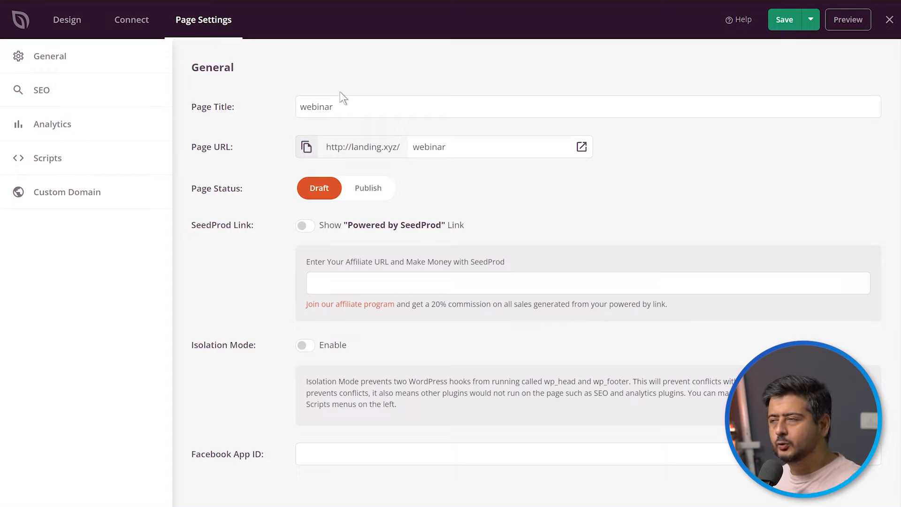
left_click(41, 91)
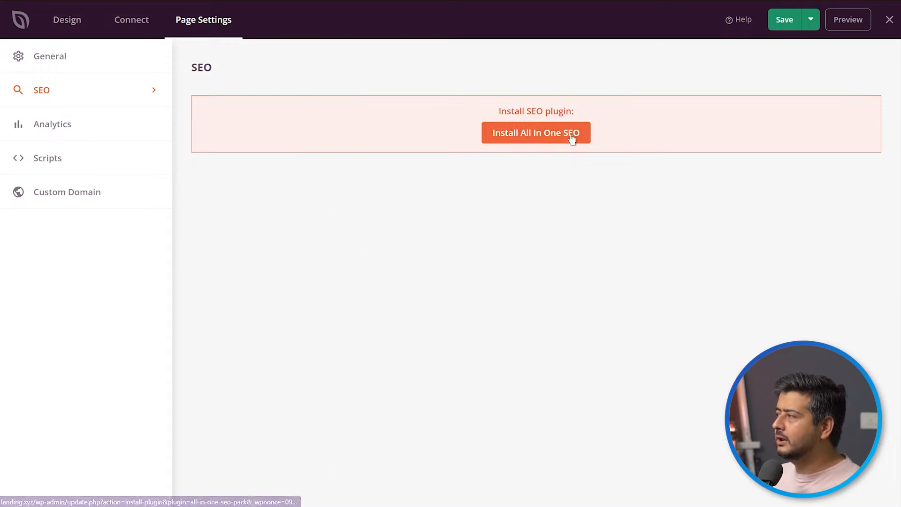
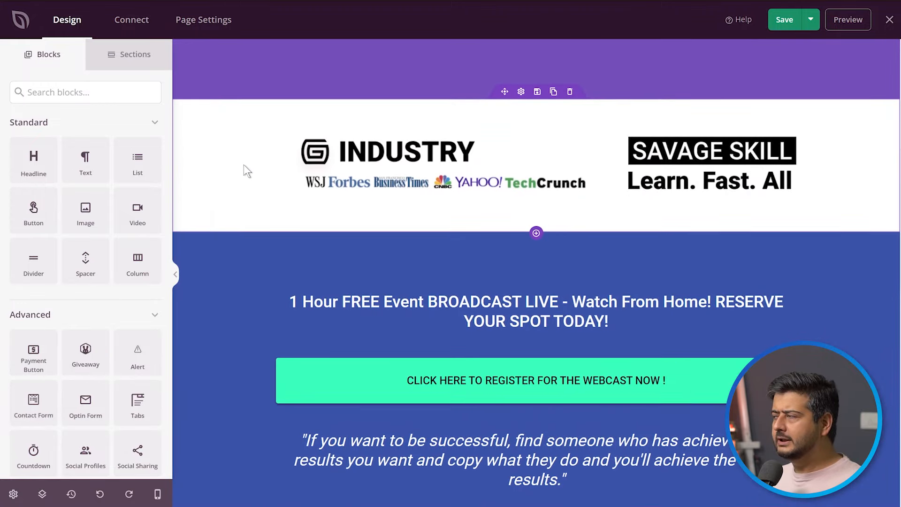
Delete the progress bar and the countdown section below the copyright line at the end of the landing page.
scroll(243, 169, "up", 7)
scroll(244, 168, "up", 5)
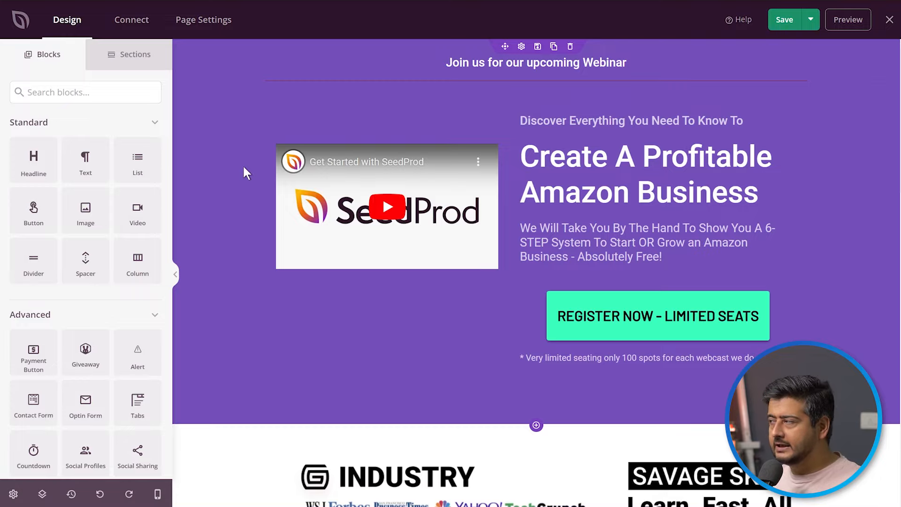
scroll(244, 167, "down", 15)
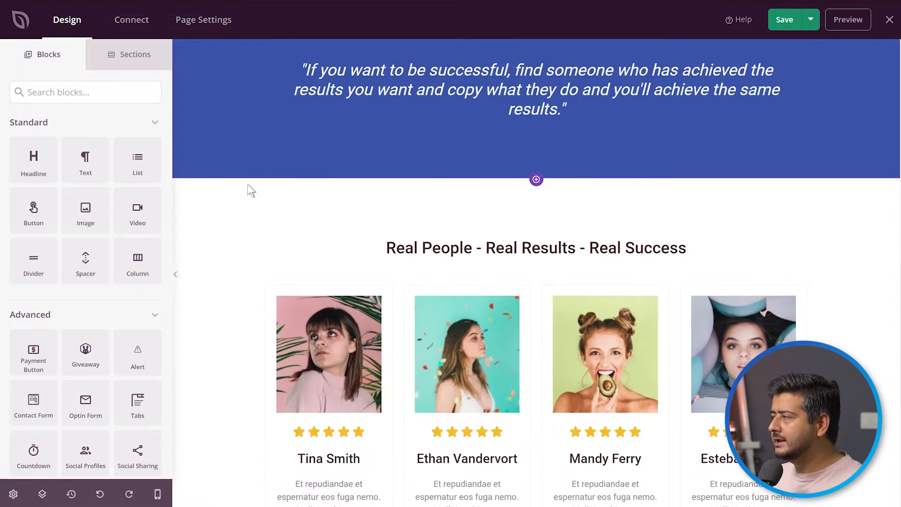
scroll(244, 212, "down", 3)
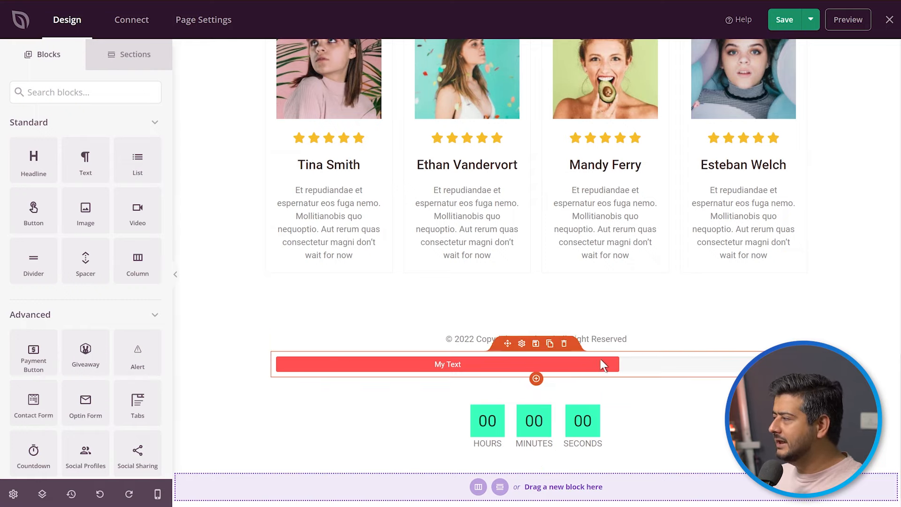
left_click(563, 348)
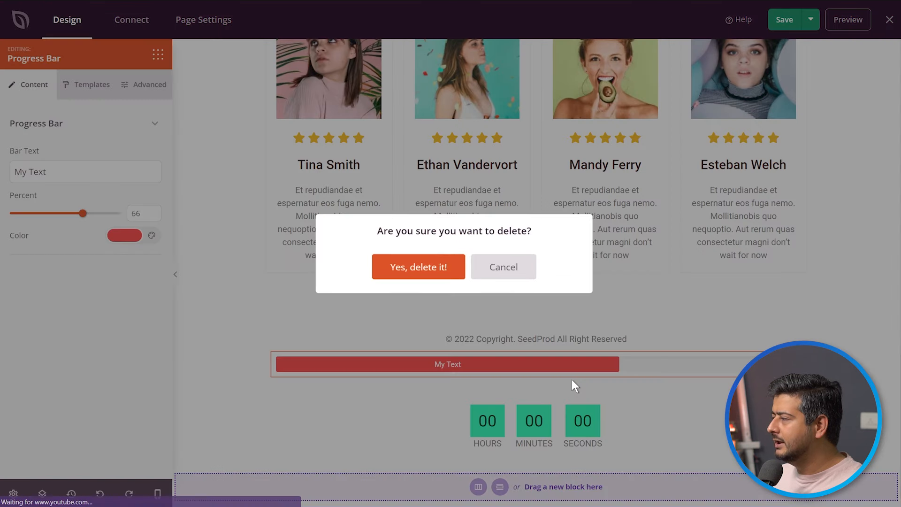
left_click(412, 268)
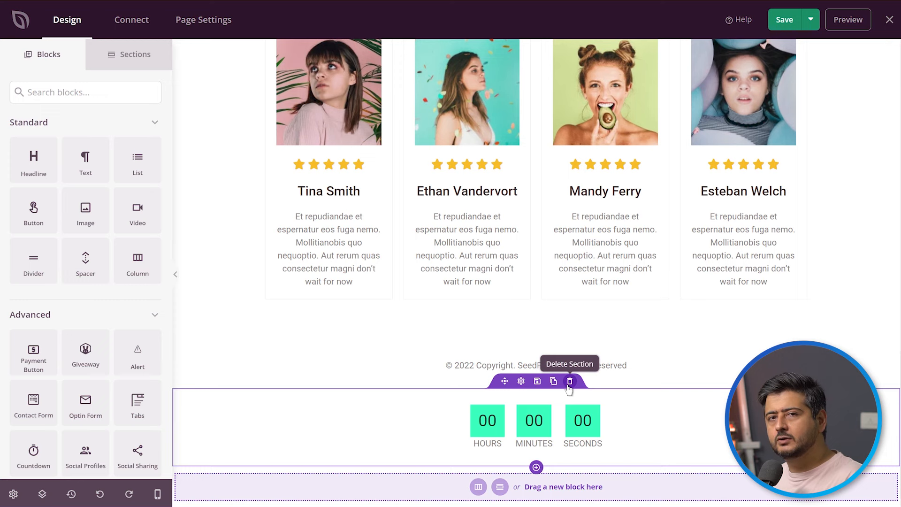
left_click(569, 382)
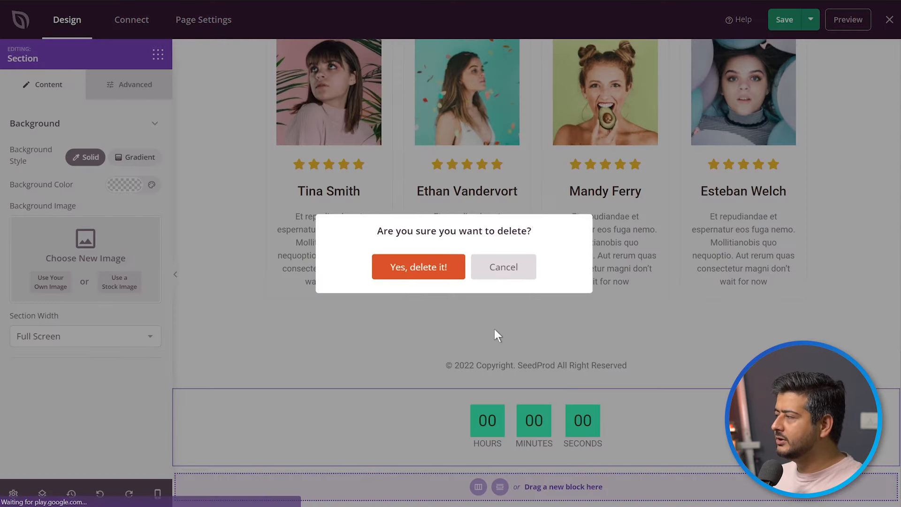
left_click(418, 266)
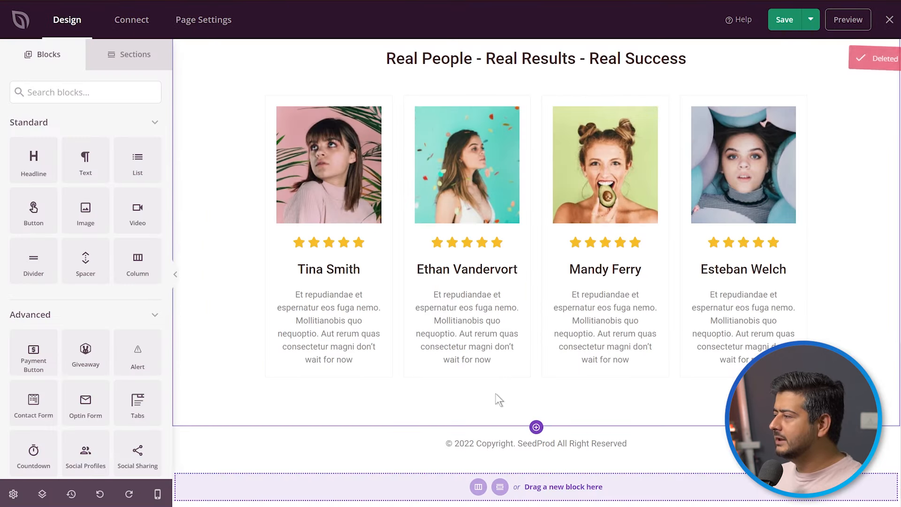
Examine the library of ready-made sections, including the header, hero, call to action, FAQ, features and footer designs.
left_click(127, 58)
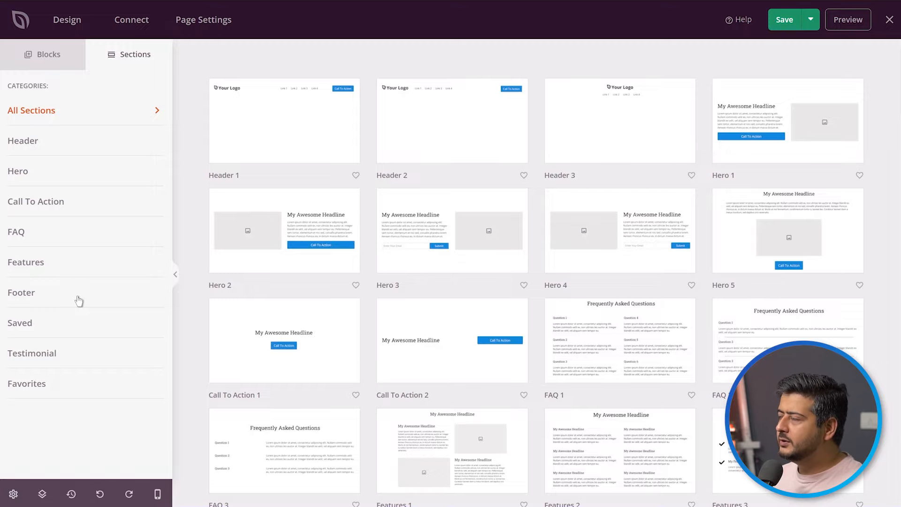
scroll(406, 328, "down", 10)
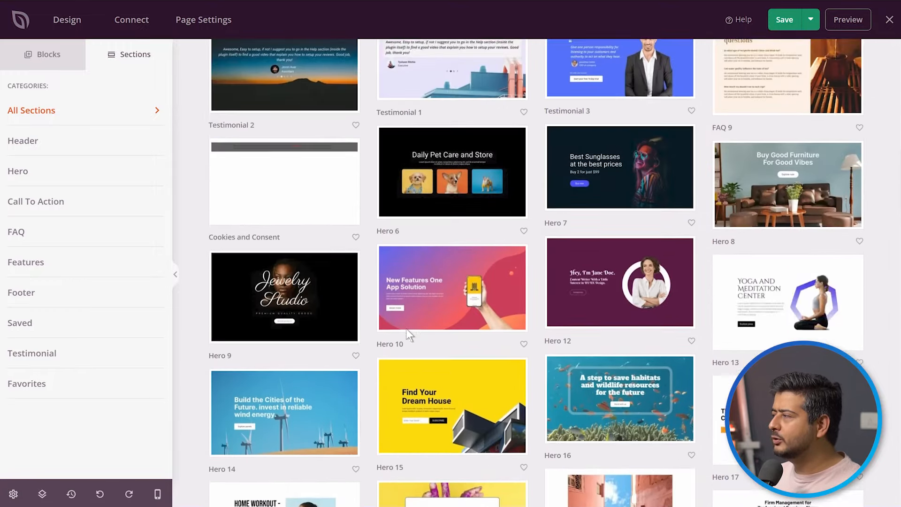
scroll(406, 328, "up", 12)
scroll(303, 373, "up", 2)
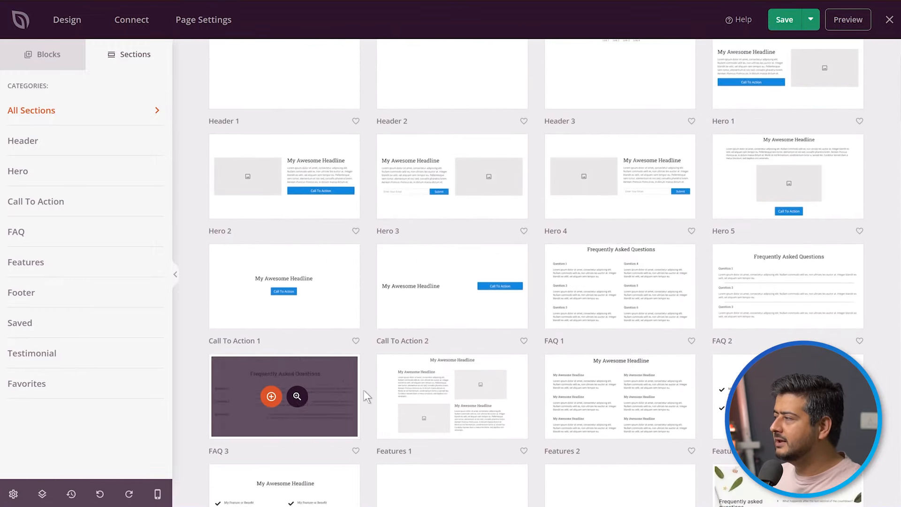
scroll(620, 405, "up", 1)
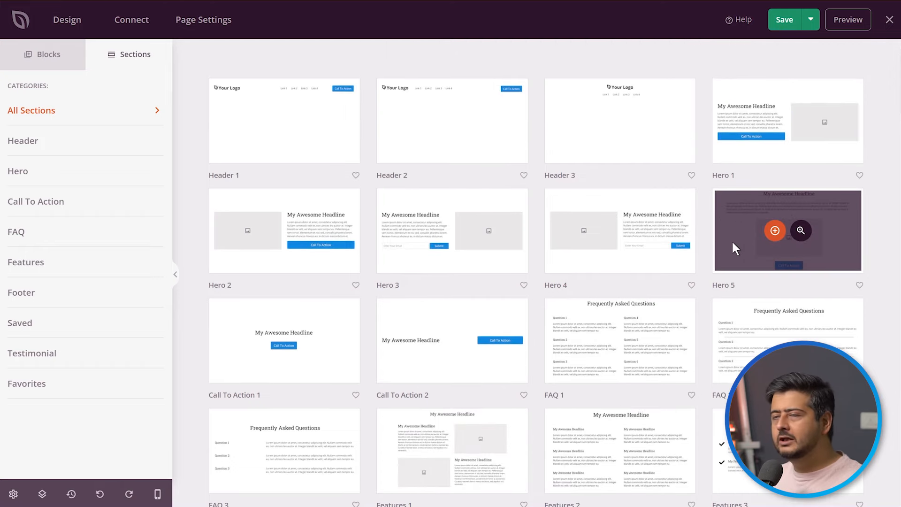
scroll(580, 348, "down", 4)
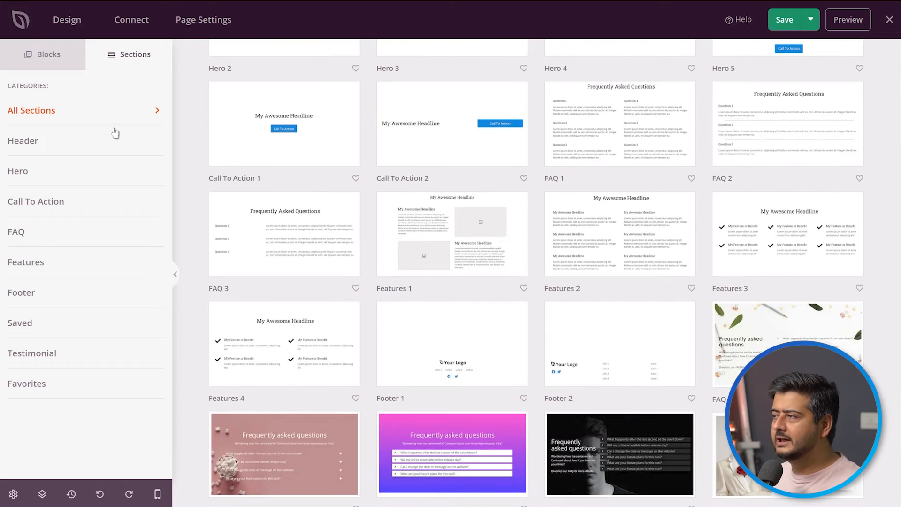
scroll(476, 259, "down", 2)
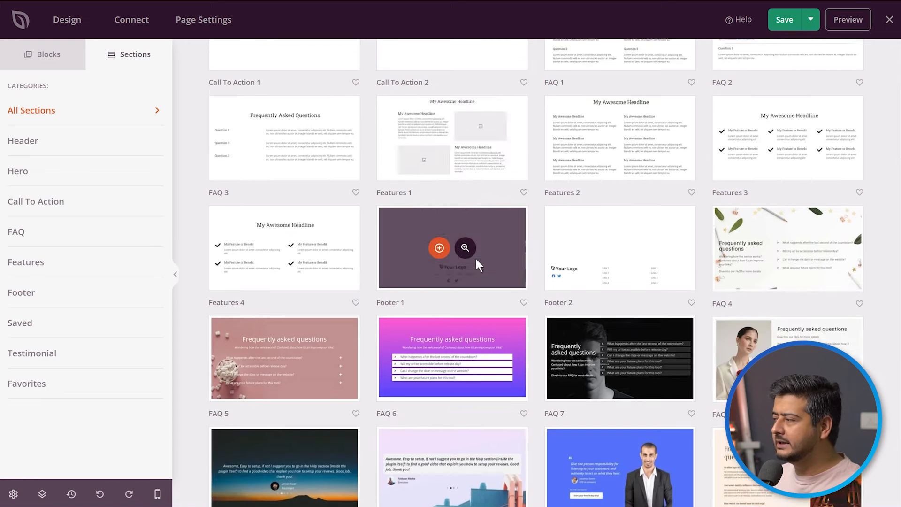
scroll(476, 259, "down", 2)
Preview the Testimonial 3 section from the testimonial category and add it to the end of the landing page.
left_click(51, 356)
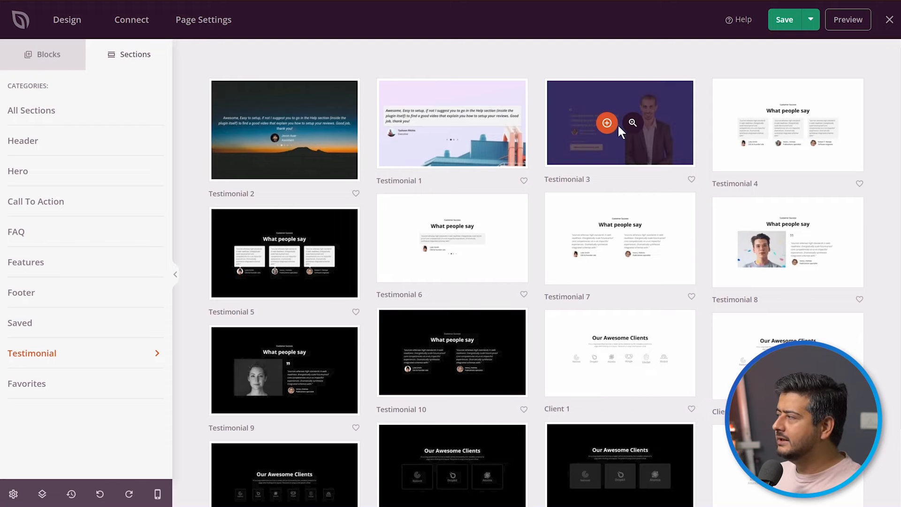
left_click(632, 123)
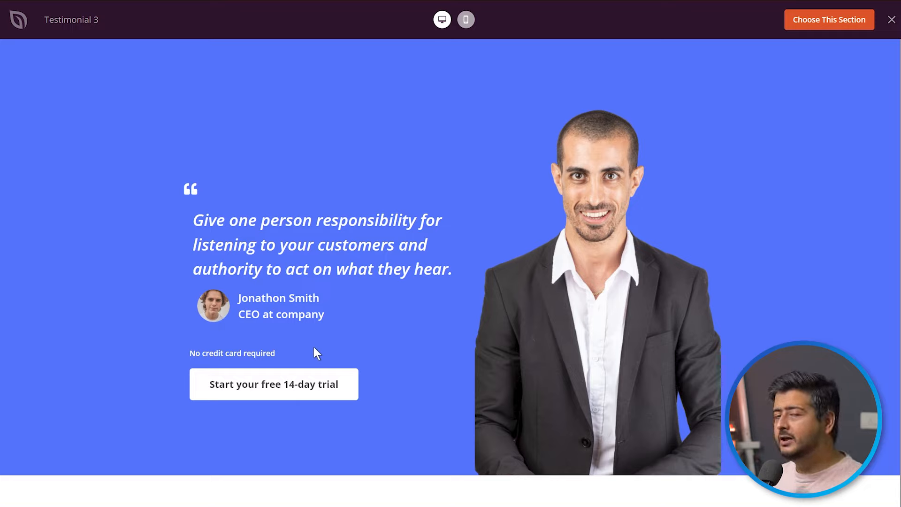
left_click(811, 22)
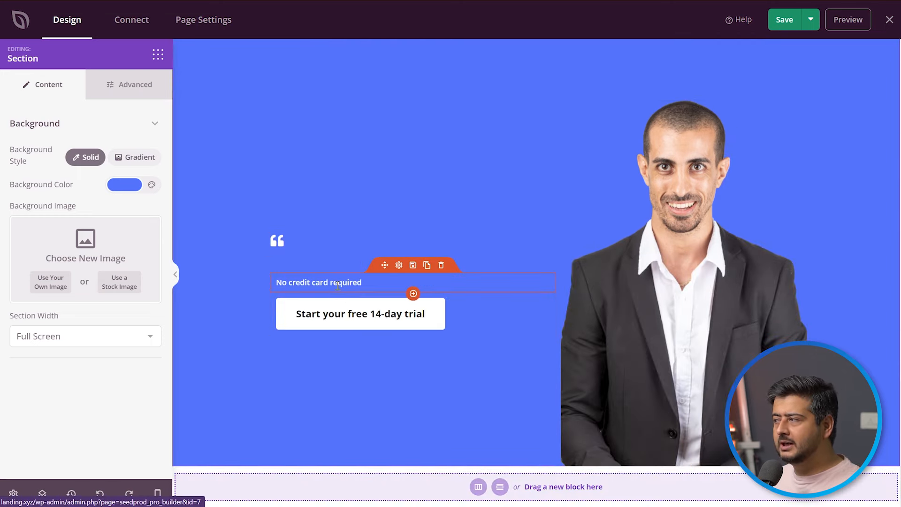
Delete the blue testimonial section below the copyright line.
scroll(530, 328, "up", 3)
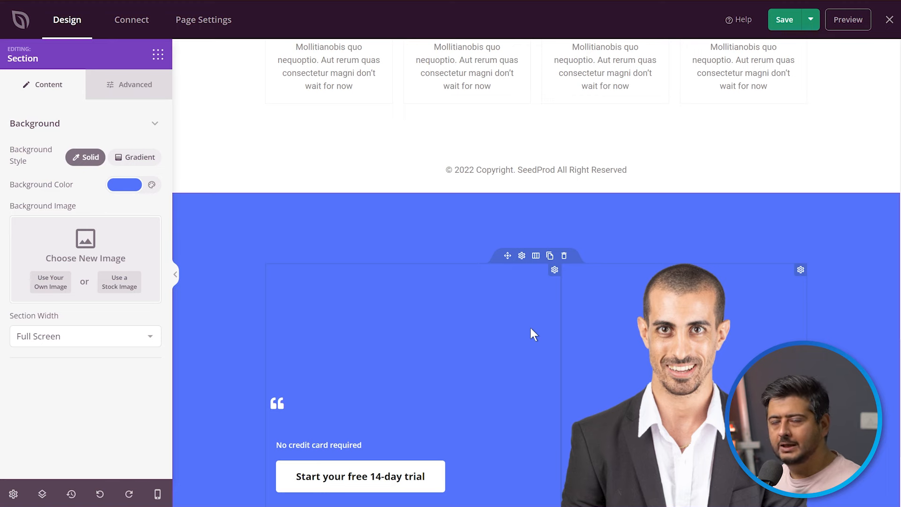
left_click(571, 185)
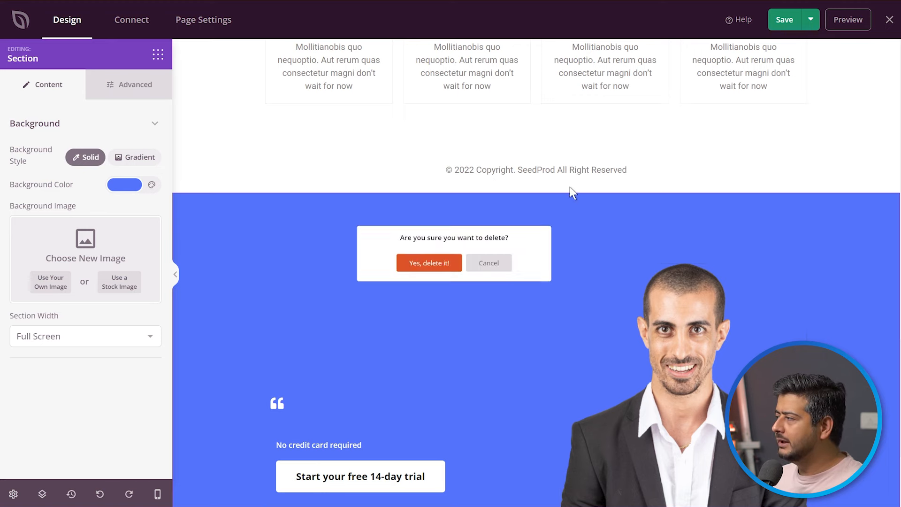
left_click(416, 281)
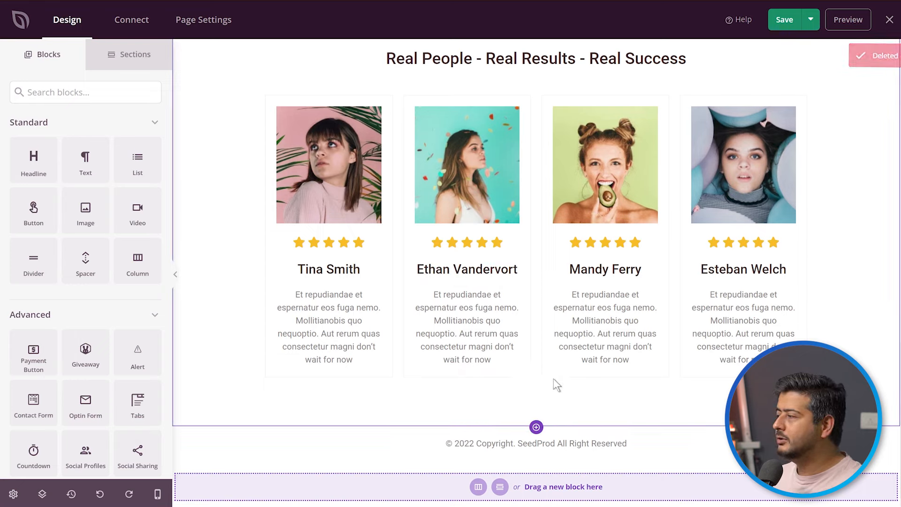
Add a Button block between the customer testimonials and the copyright line, with the text Register Now.
left_click(118, 92)
type("butt")
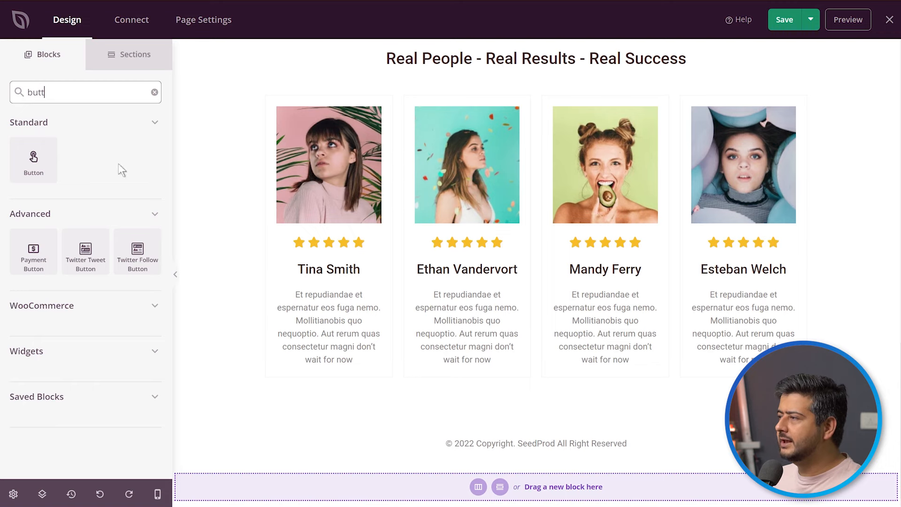
left_click_drag(34, 159, 540, 467)
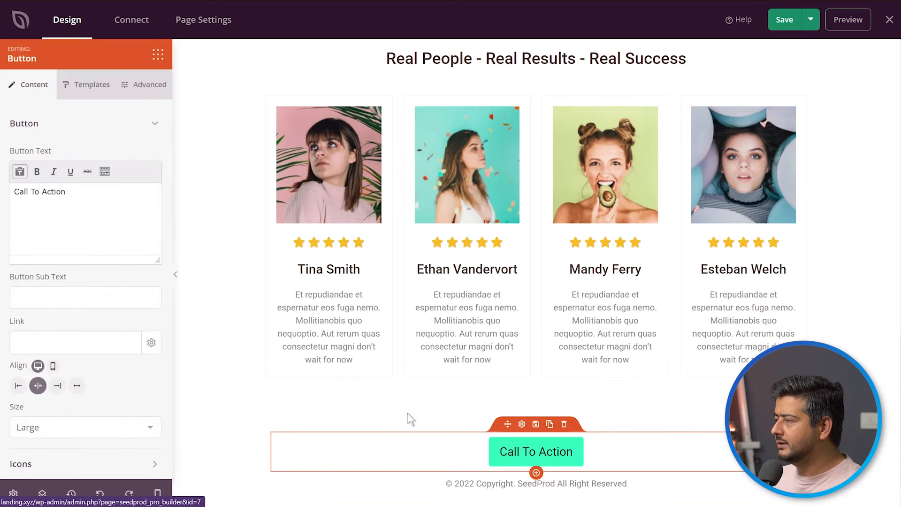
left_click_drag(82, 192, 5, 191)
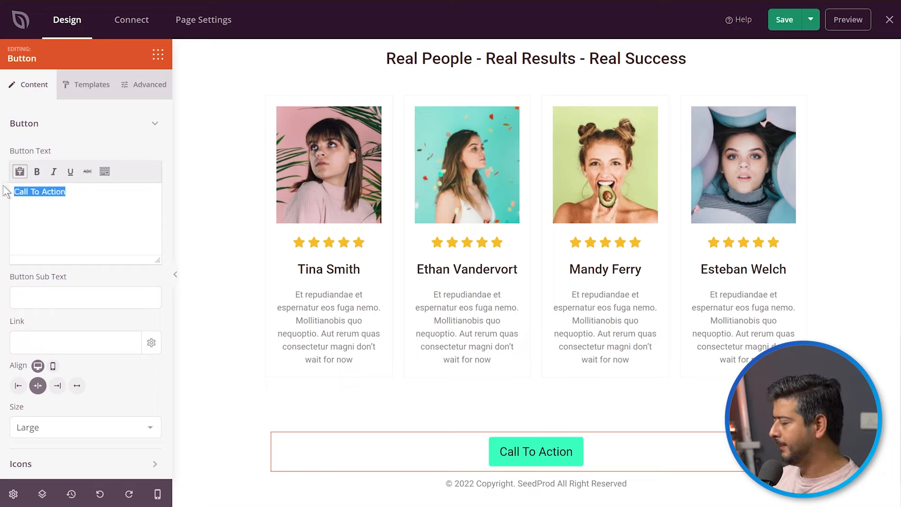
type("Register N")
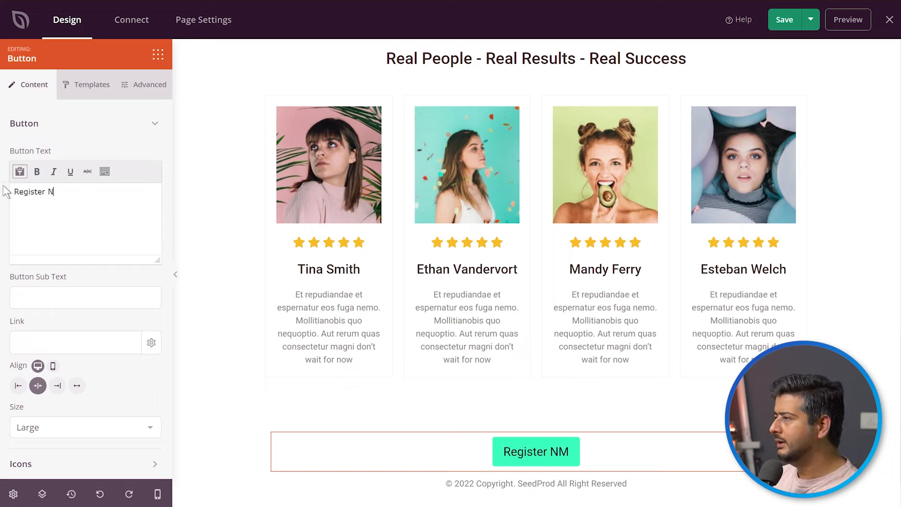
type("ow")
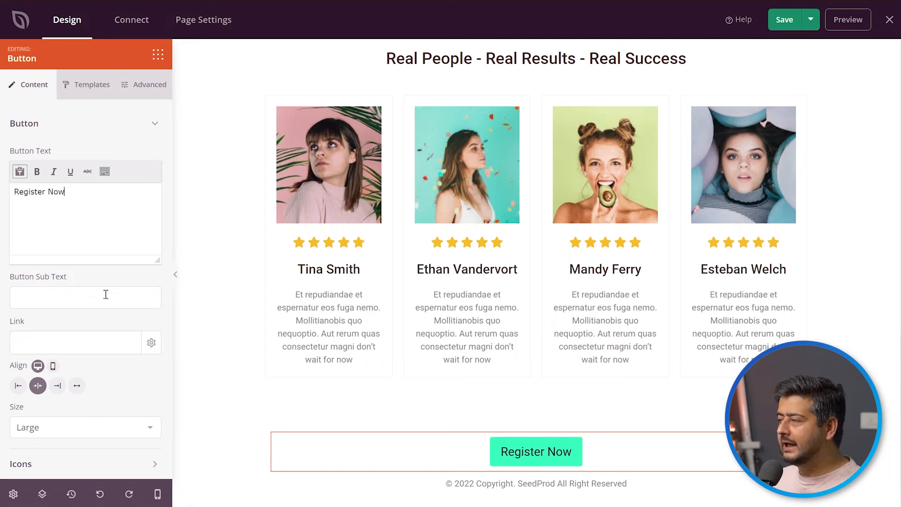
Set the size of the Register Now button below the testimonials to 2X Large.
left_click(91, 338)
scroll(104, 399, "down", 1)
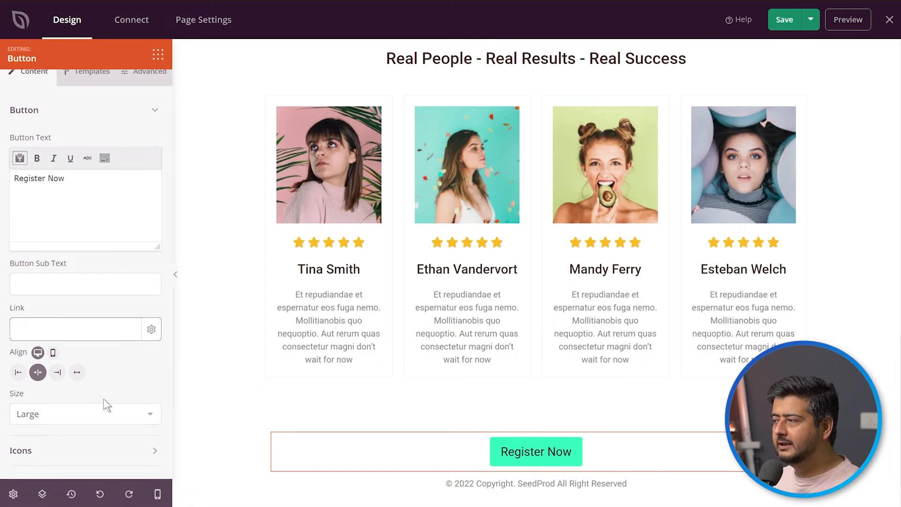
left_click(117, 406)
left_click(88, 479)
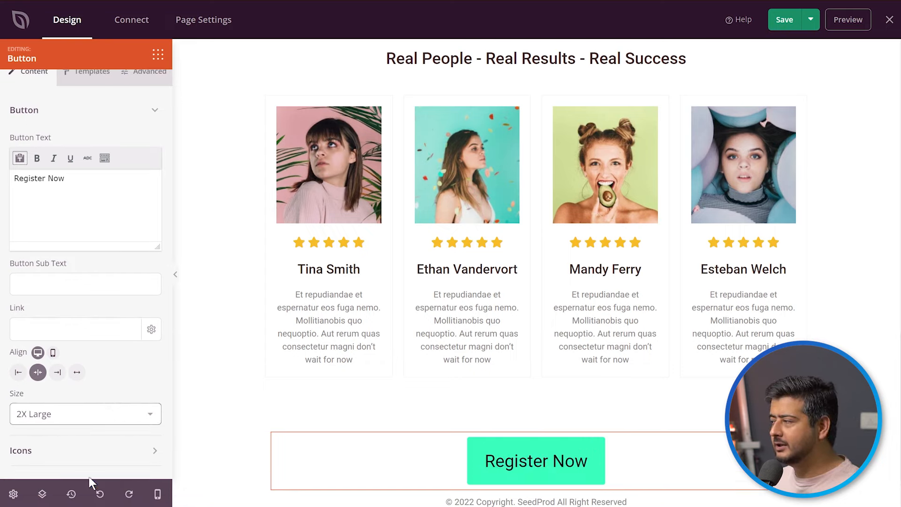
Preview the landing page and review it from the hero section down through the testimonials.
scroll(469, 329, "down", 1)
scroll(444, 214, "up", 10)
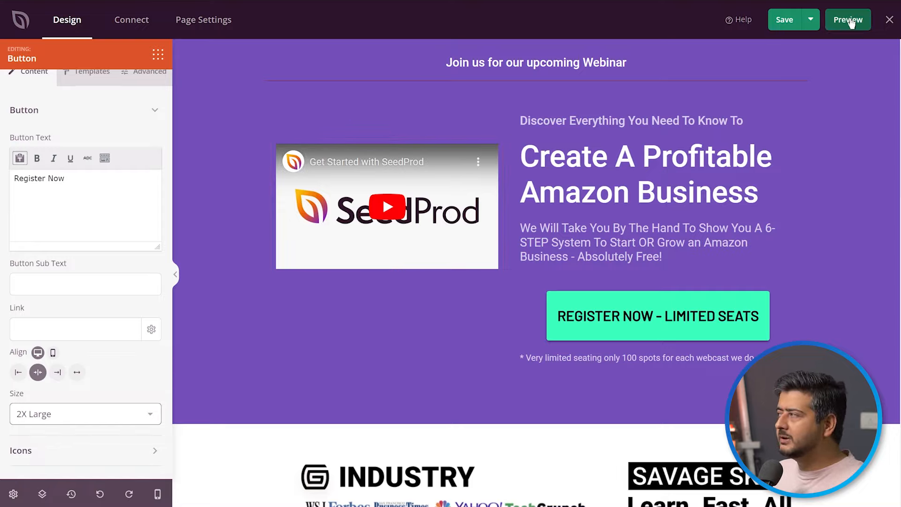
left_click(833, 28)
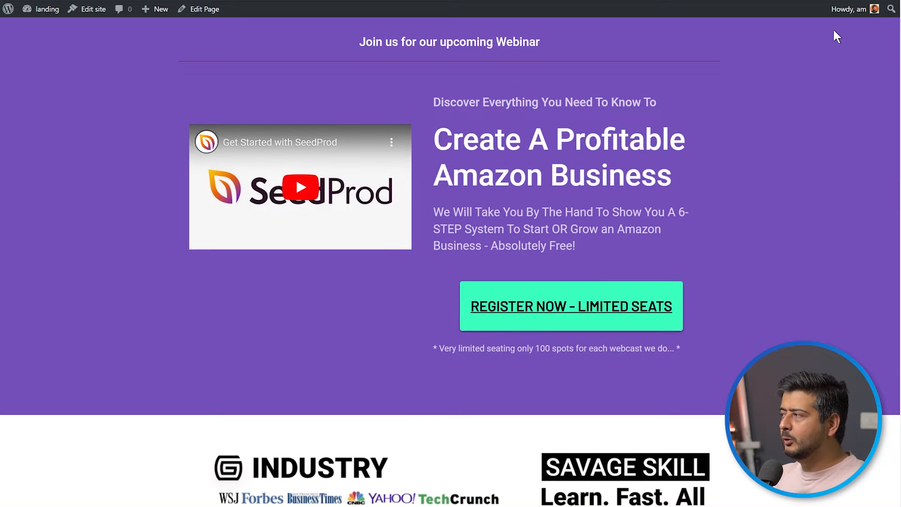
scroll(762, 162, "down", 10)
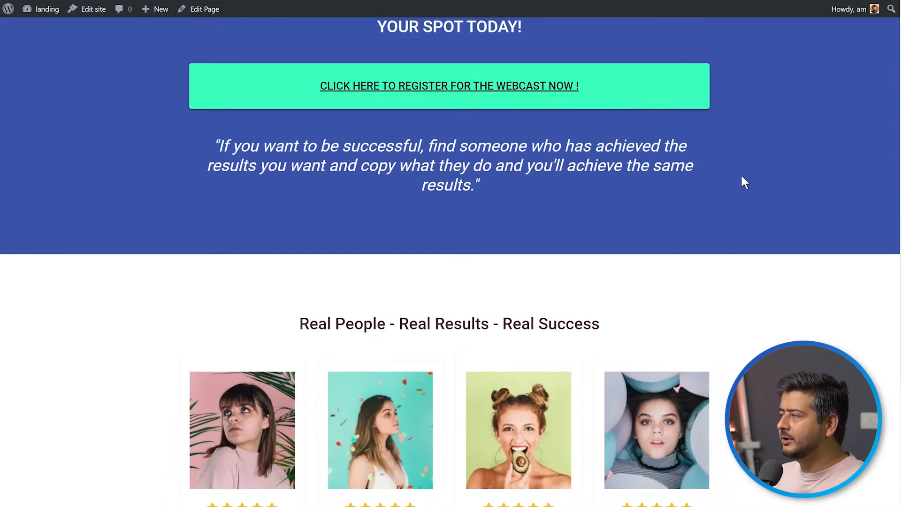
scroll(741, 176, "down", 7)
scroll(722, 218, "up", 7)
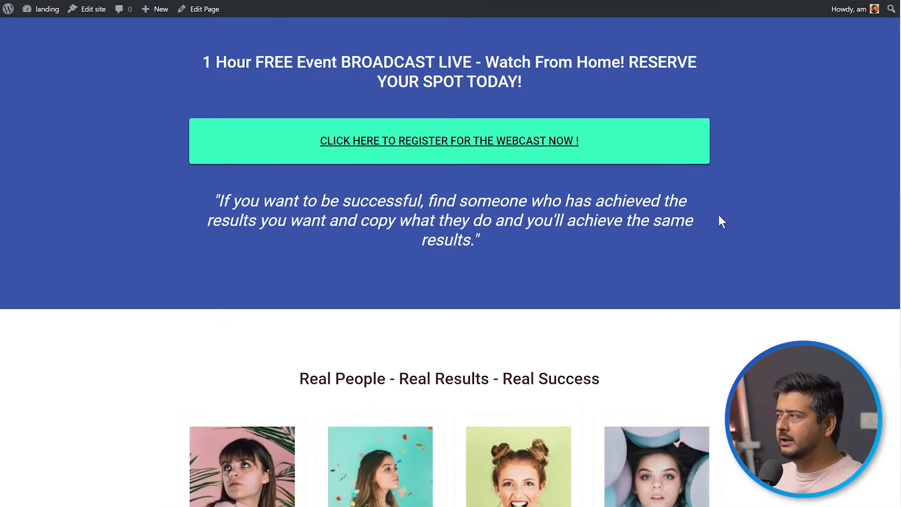
scroll(756, 269, "up", 6)
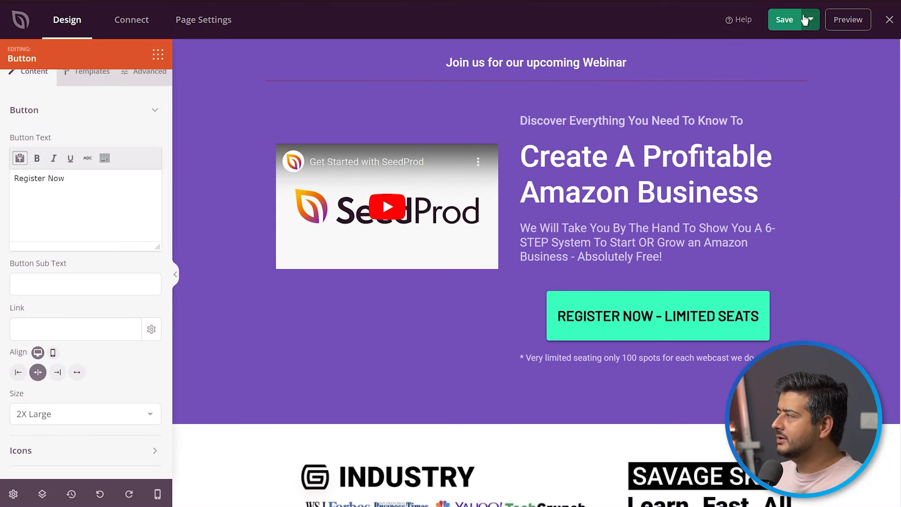
Publish the landing page and open the live version to review it.
left_click(809, 21)
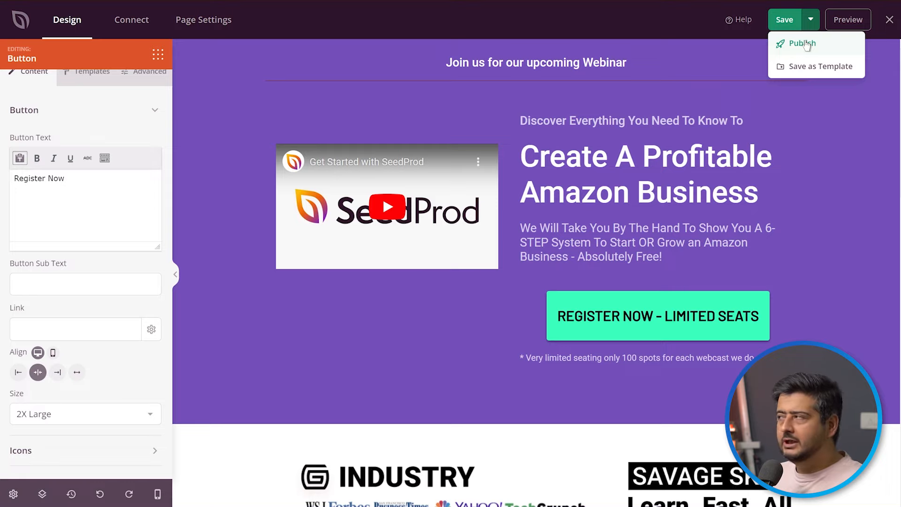
left_click(803, 43)
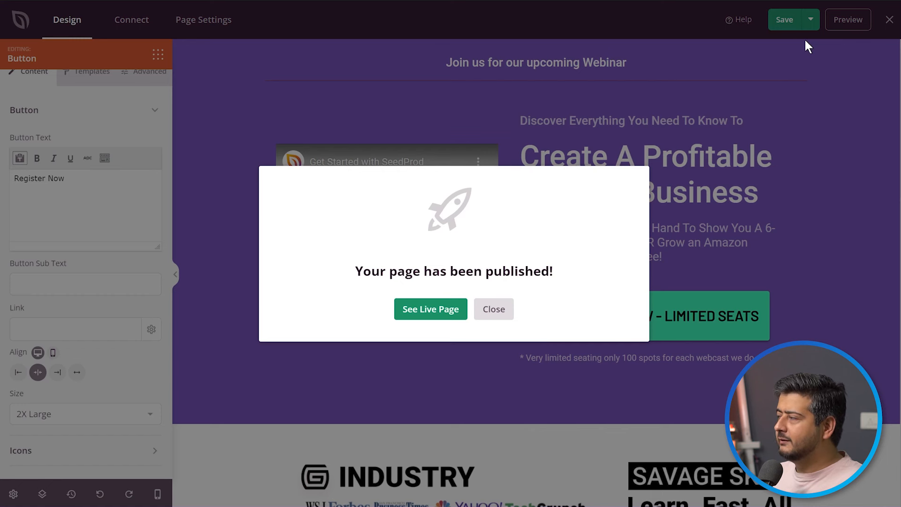
right_click(440, 311)
left_click(418, 307)
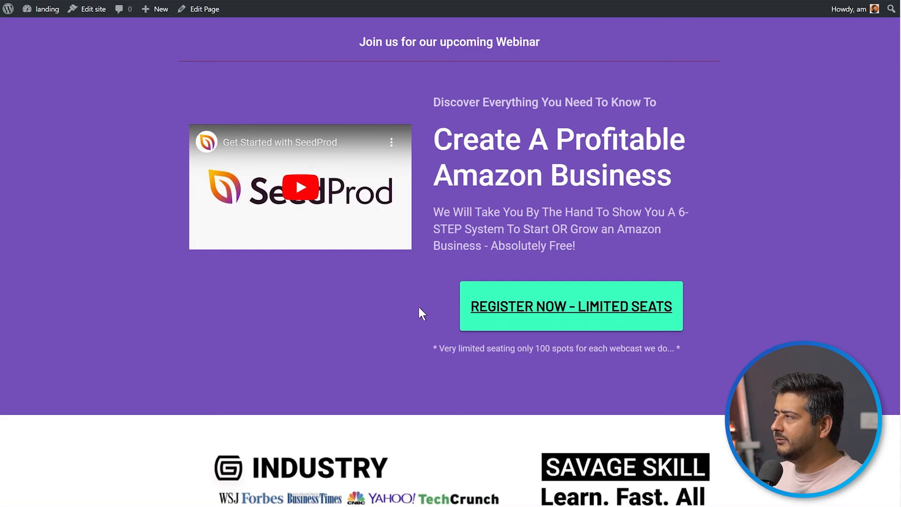
scroll(436, 108, "down", 8)
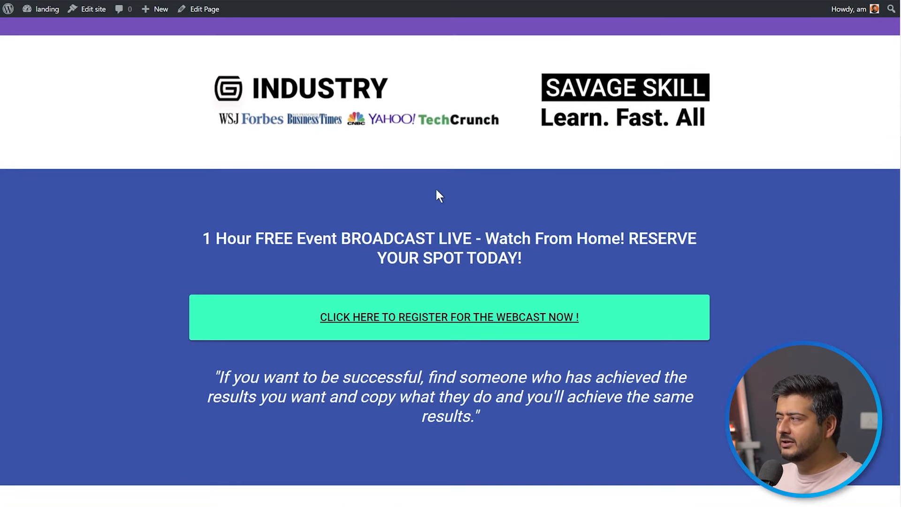
Finish checking the live page, return to the SeedProd editor and close the publish confirmation.
scroll(436, 190, "down", 8)
scroll(432, 275, "up", 16)
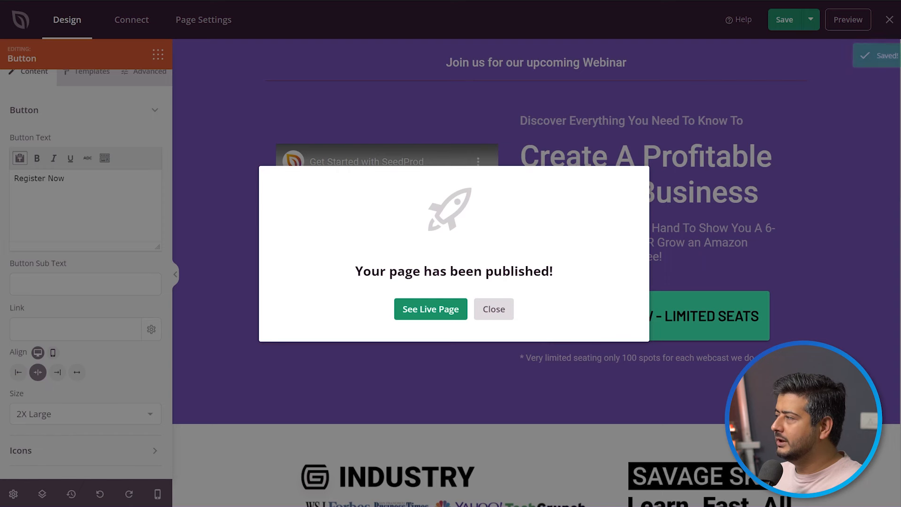
left_click(495, 309)
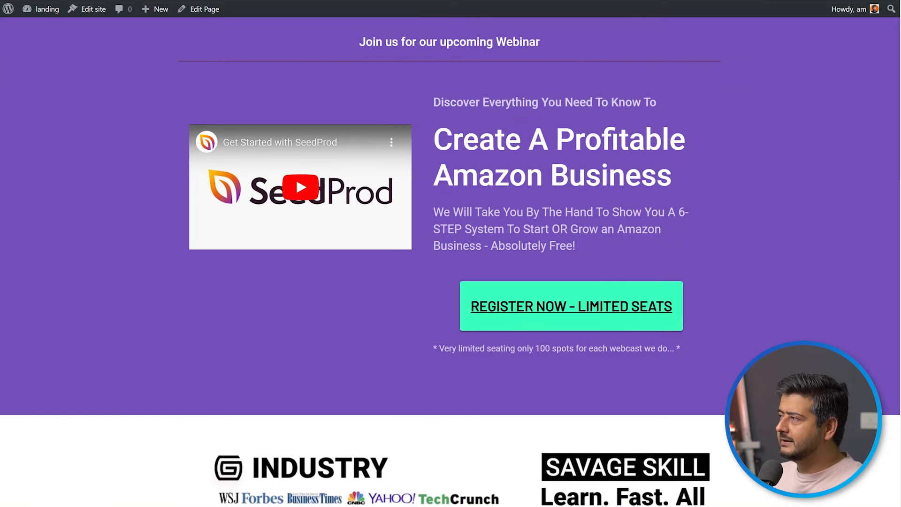
Review the landing page in the browser, from the webinar hero section through the testimonials to the Register Now button and copyright line.
scroll(699, 211, "down", 6)
scroll(708, 229, "up", 6)
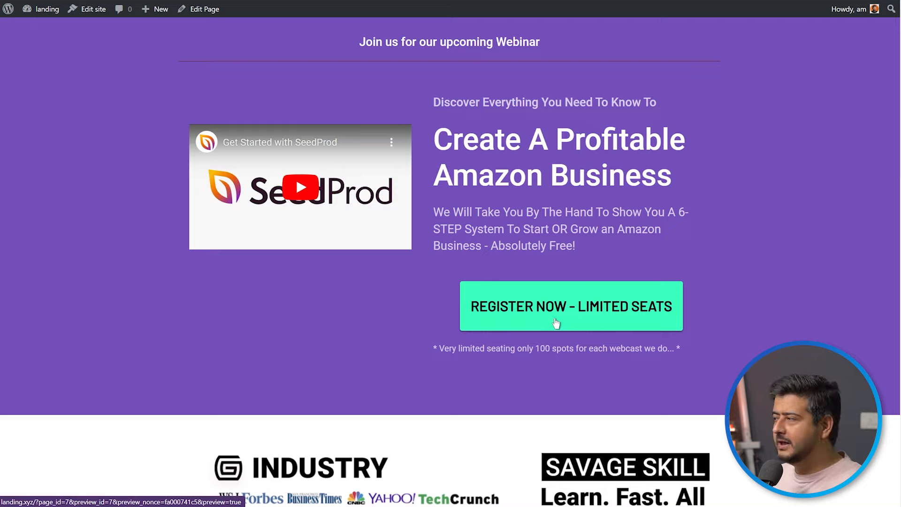
scroll(571, 319, "down", 6)
scroll(429, 374, "down", 6)
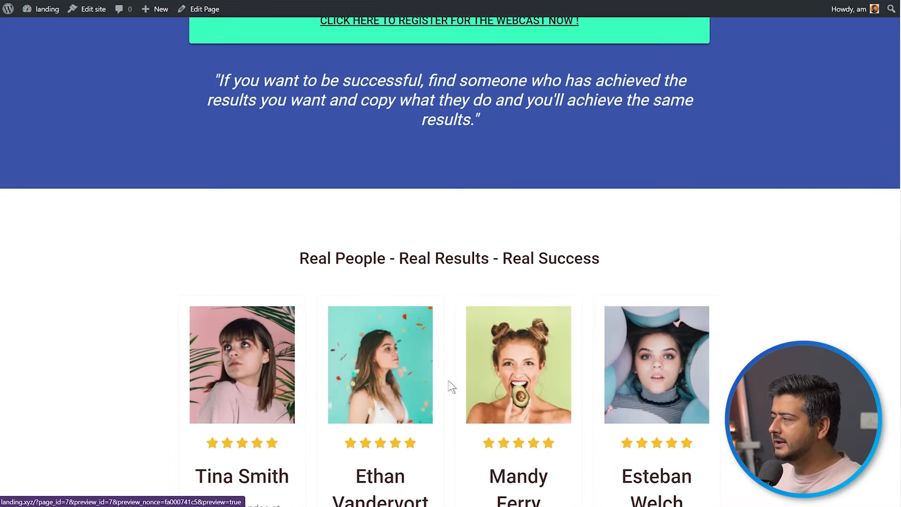
scroll(448, 383, "down", 5)
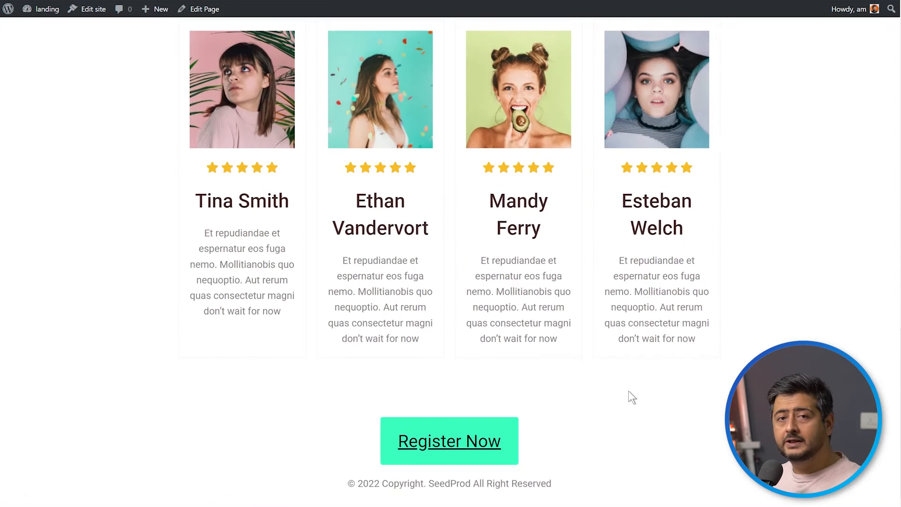
scroll(629, 392, "up", 6)
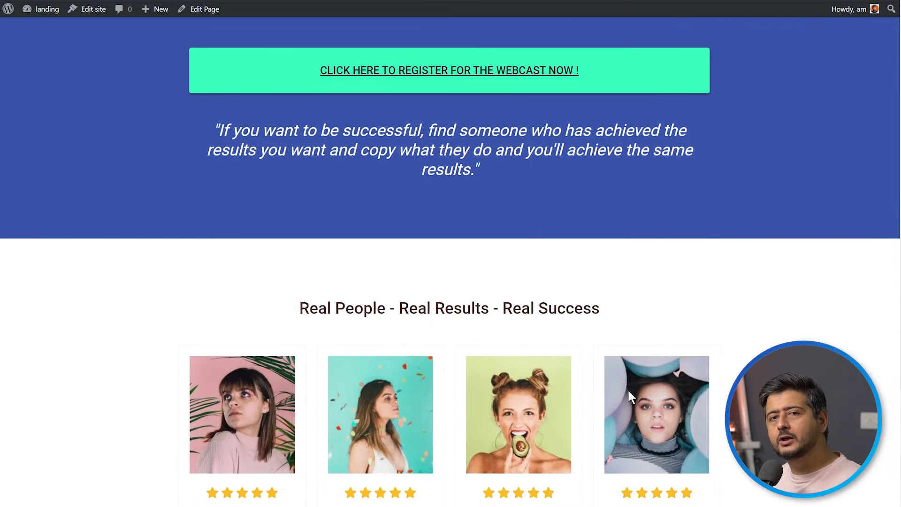
scroll(629, 392, "up", 4)
scroll(629, 392, "up", 1)
scroll(631, 387, "up", 8)
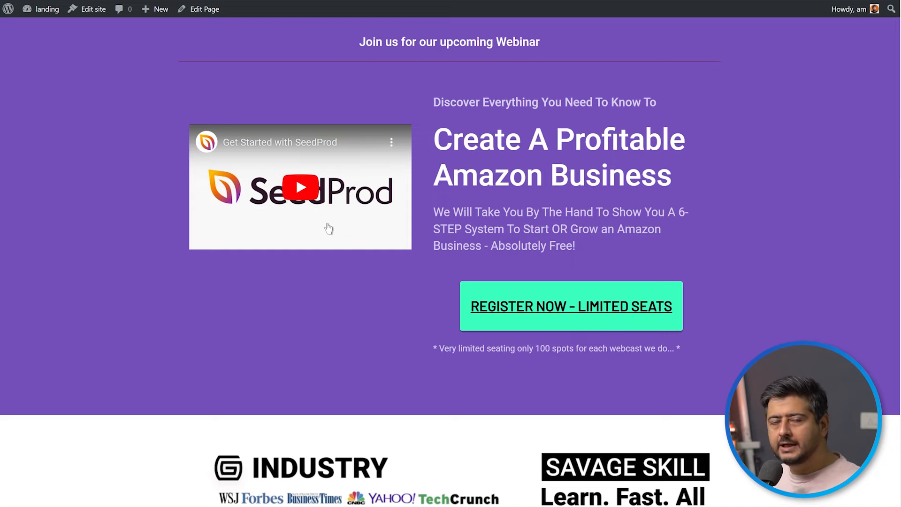
scroll(310, 229, "down", 9)
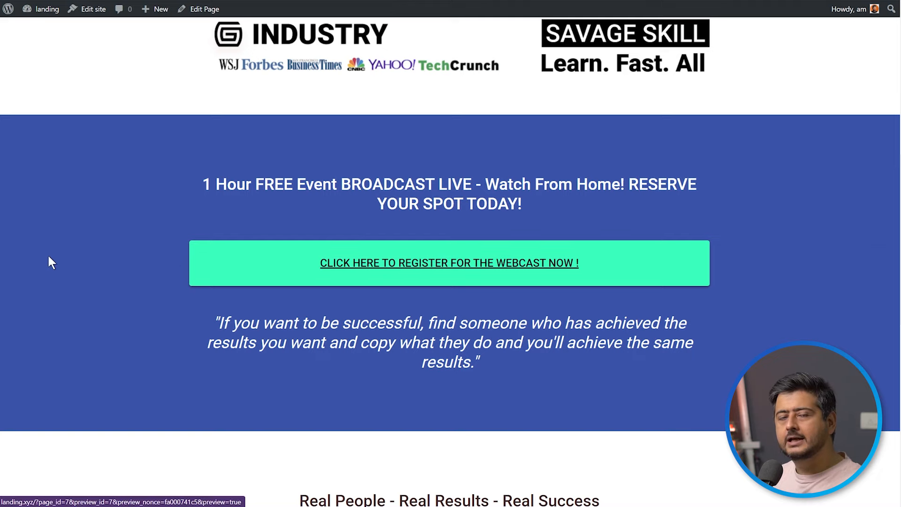
scroll(76, 263, "up", 9)
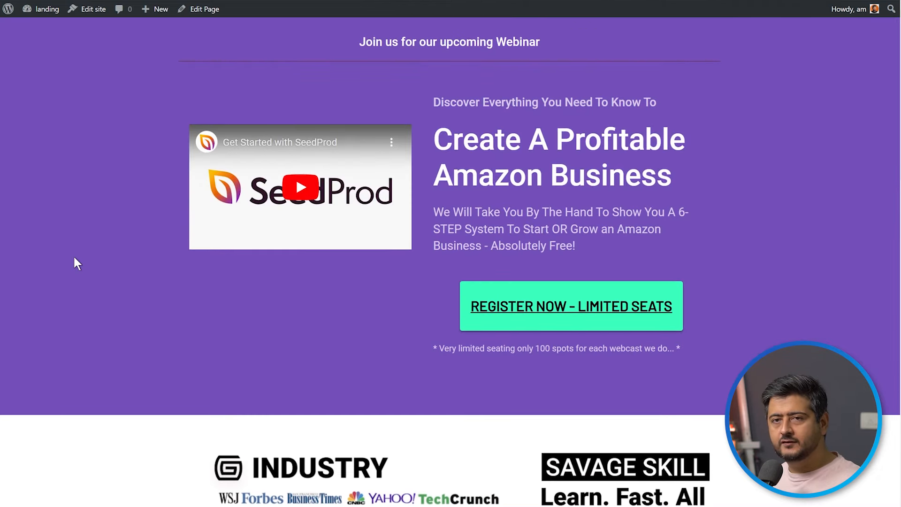